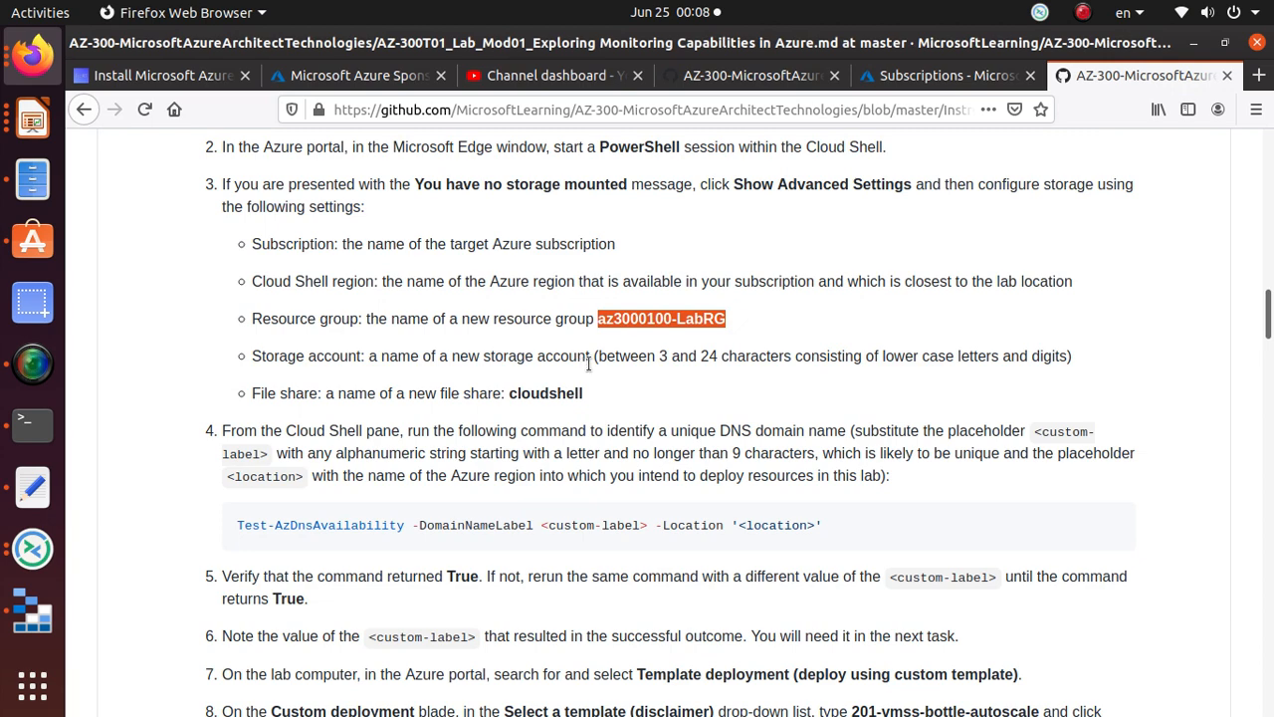
Step: Check the storage account naming rule and name the new Cloud Shell storage account az300storeaba
left_click_drag(595, 356, 1067, 359)
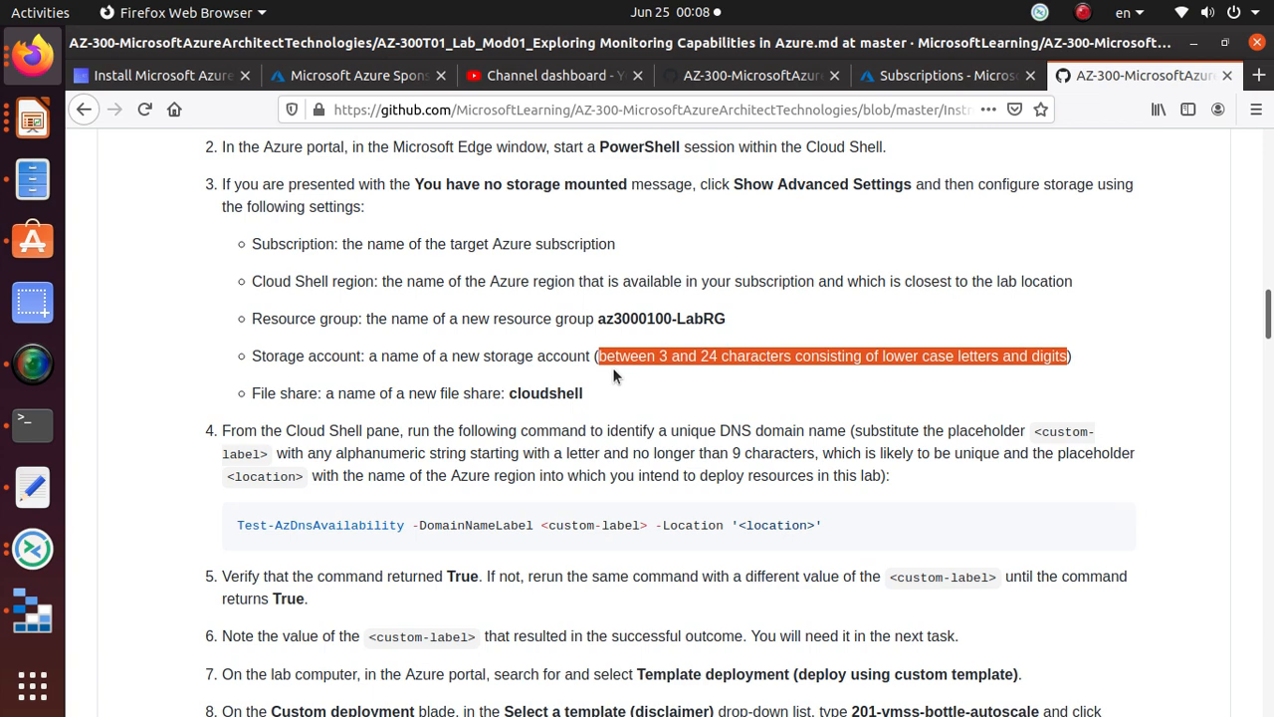
key("alt+Tab")
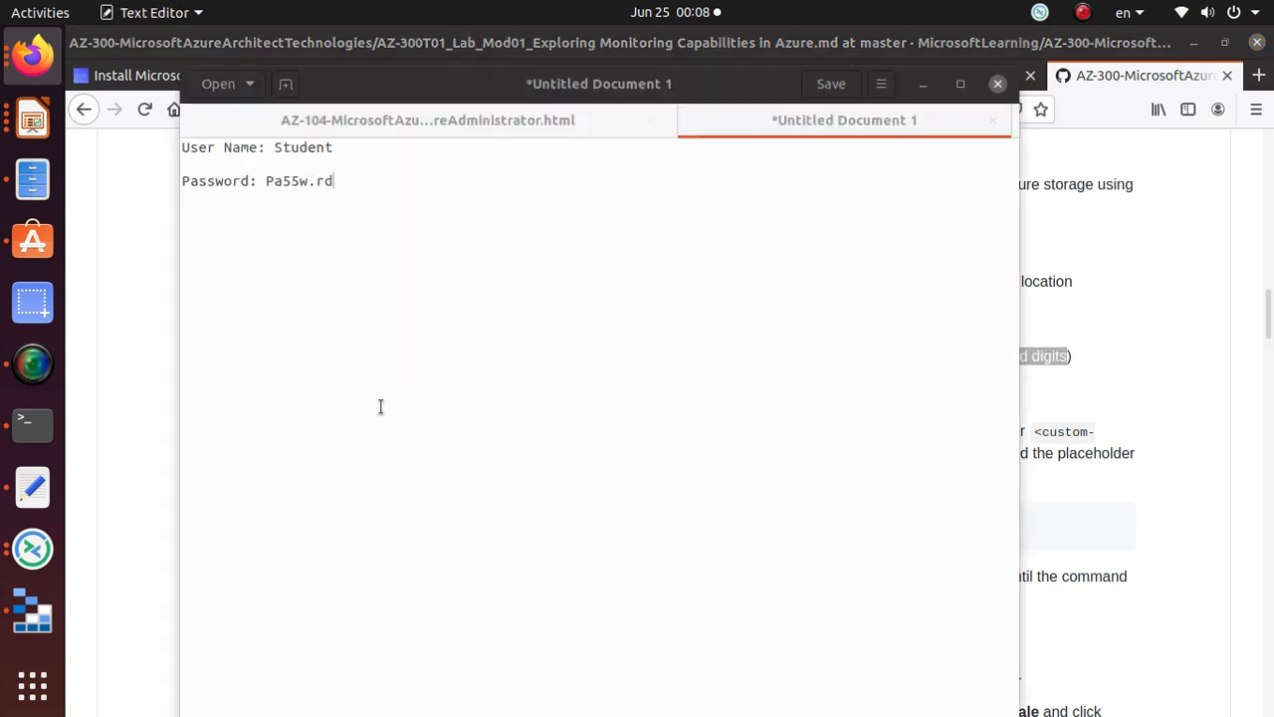
key("alt+Tab")
left_click(946, 75)
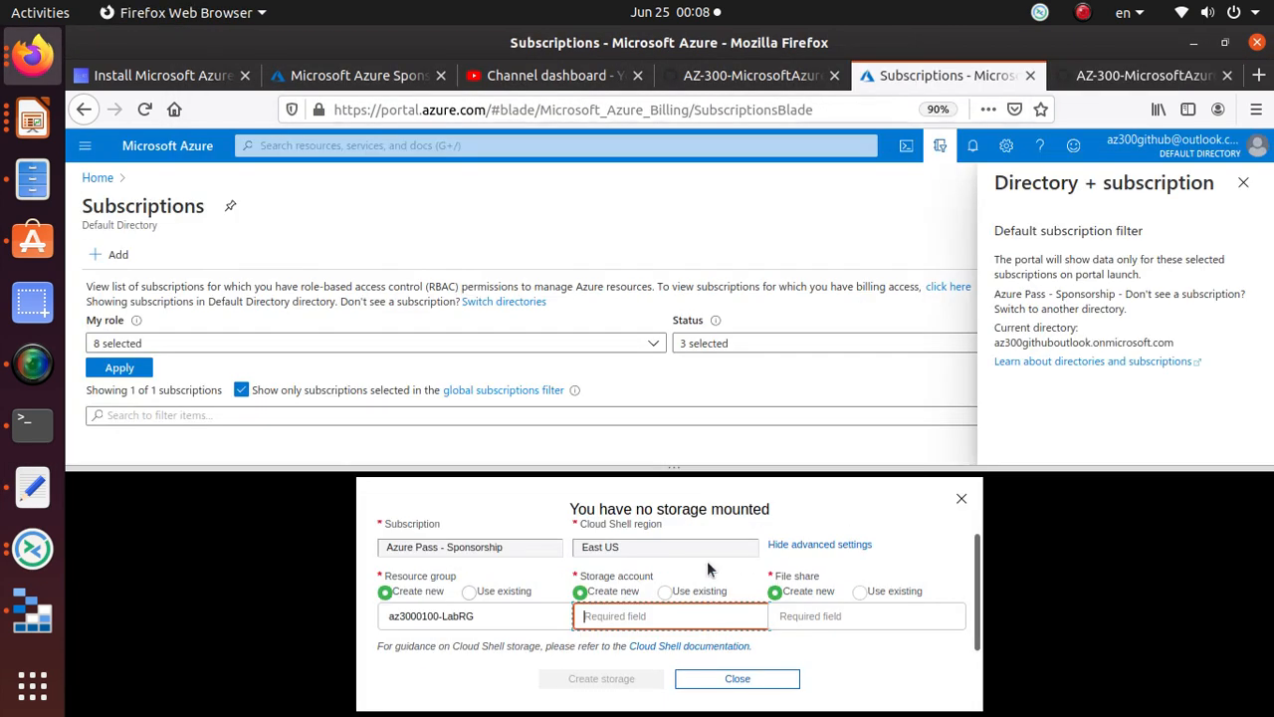
type("az300storeabasu")
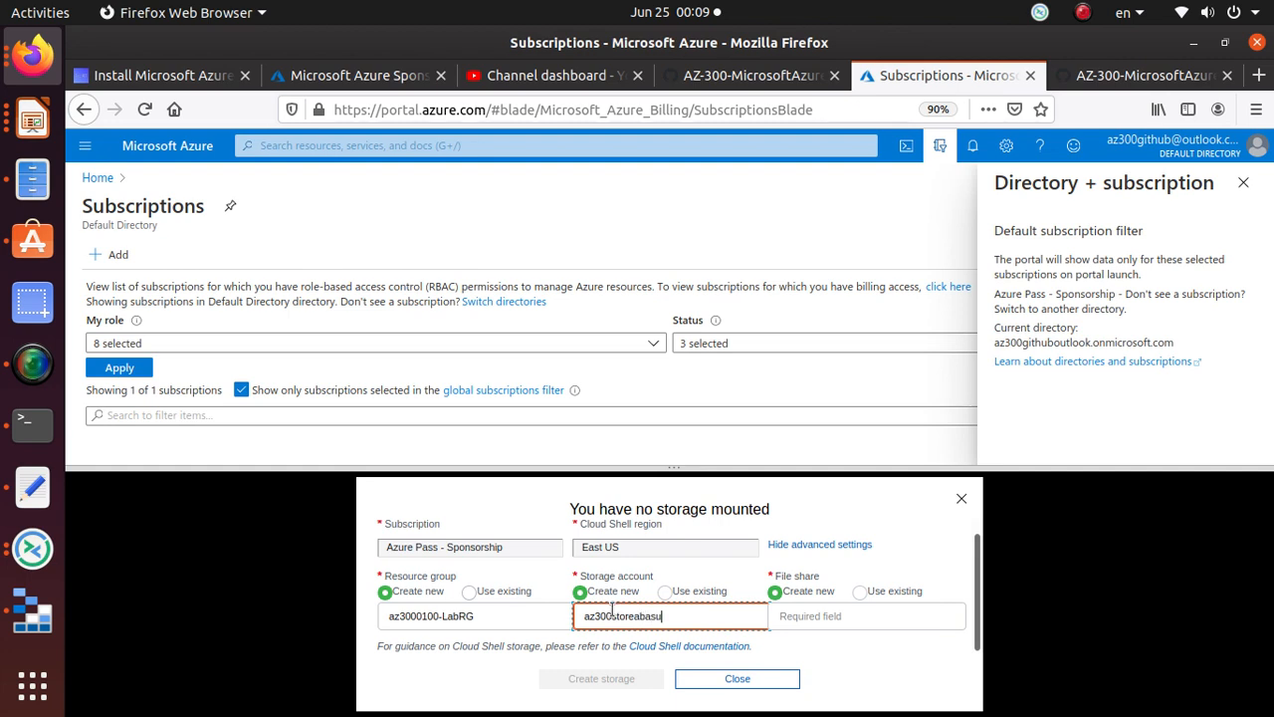
Step: Copy the share name cloudshell from the lab instructions into the File share field
left_click(839, 615)
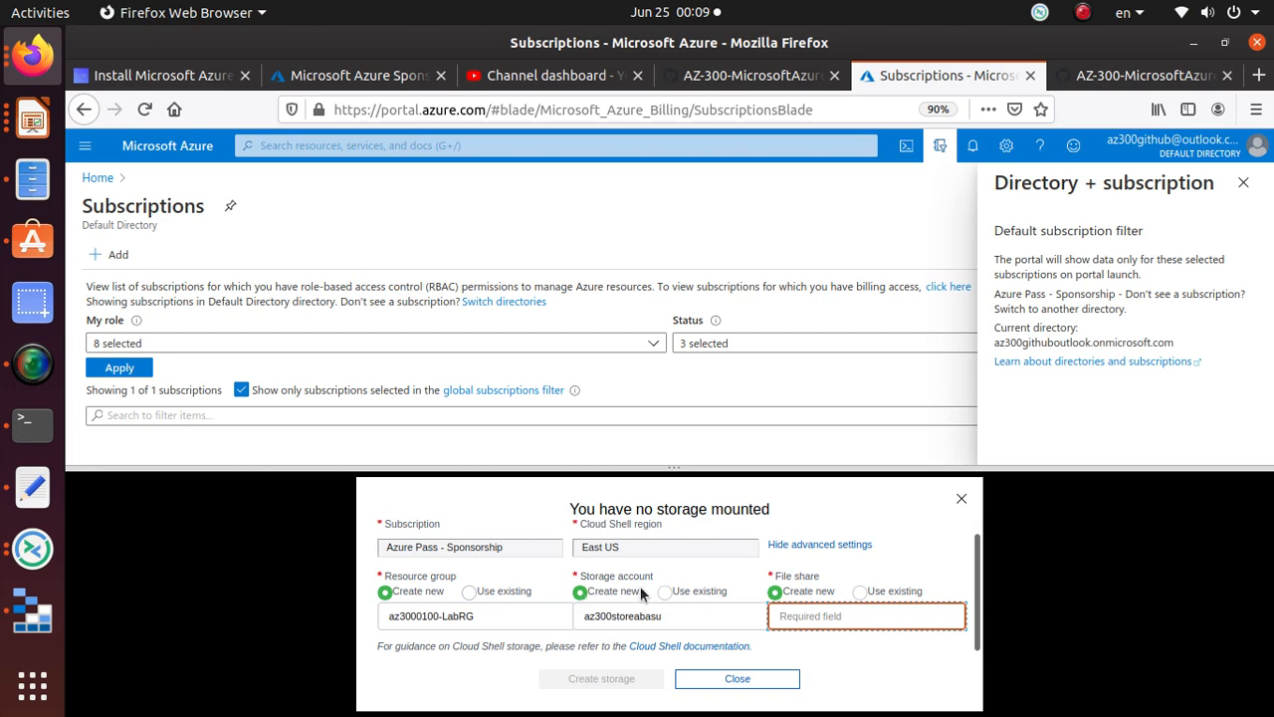
key("alt")
left_click(1144, 101)
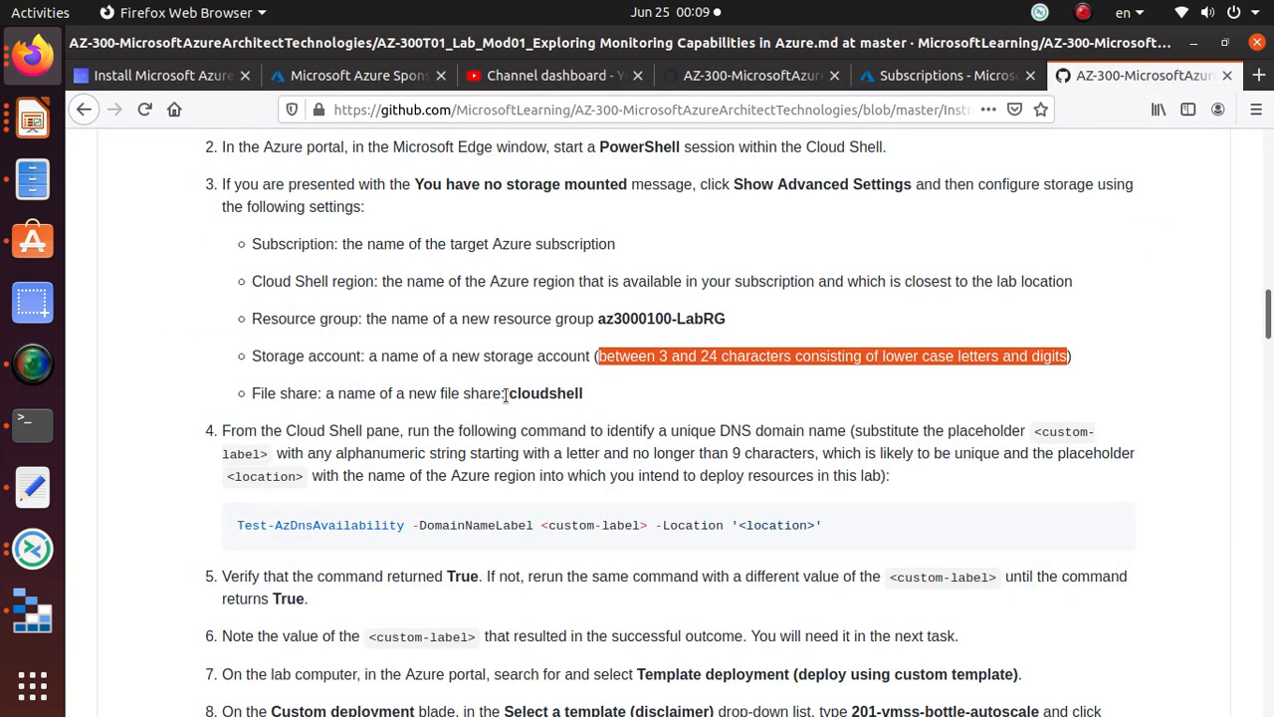
left_click_drag(508, 395, 585, 394)
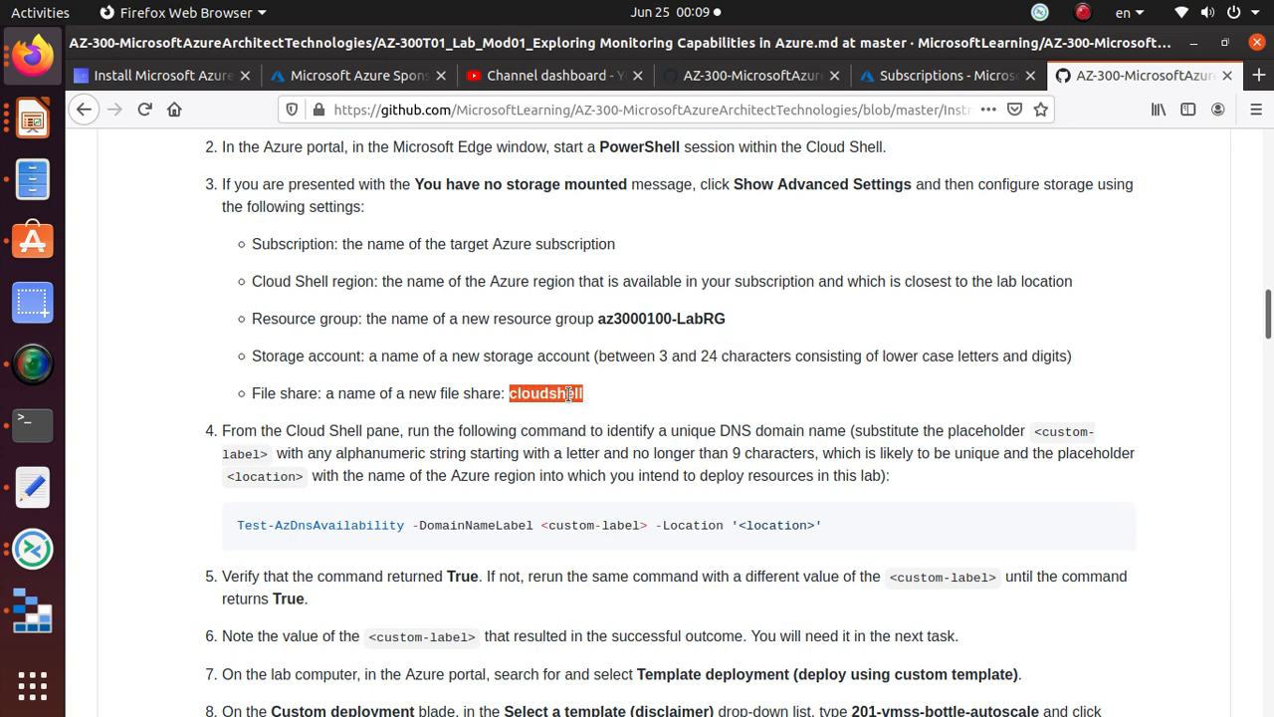
right_click(585, 395)
left_click(609, 409)
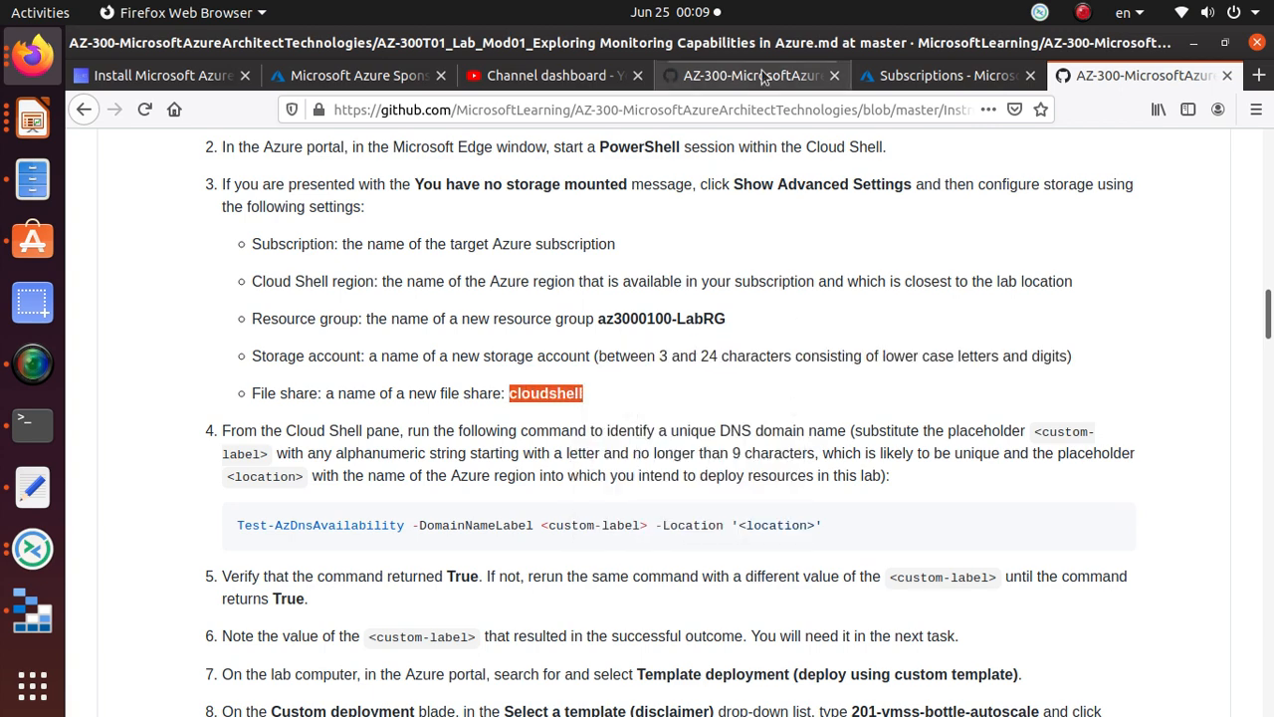
left_click(935, 76)
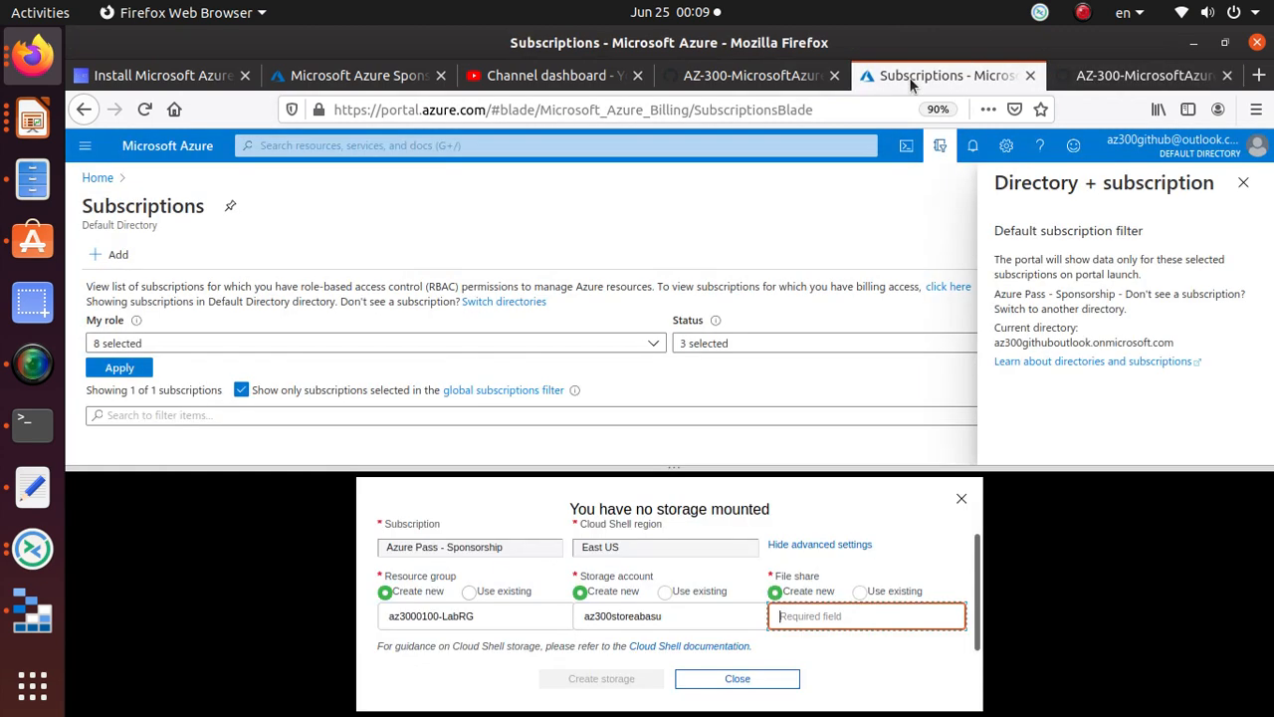
key("ctrl+v")
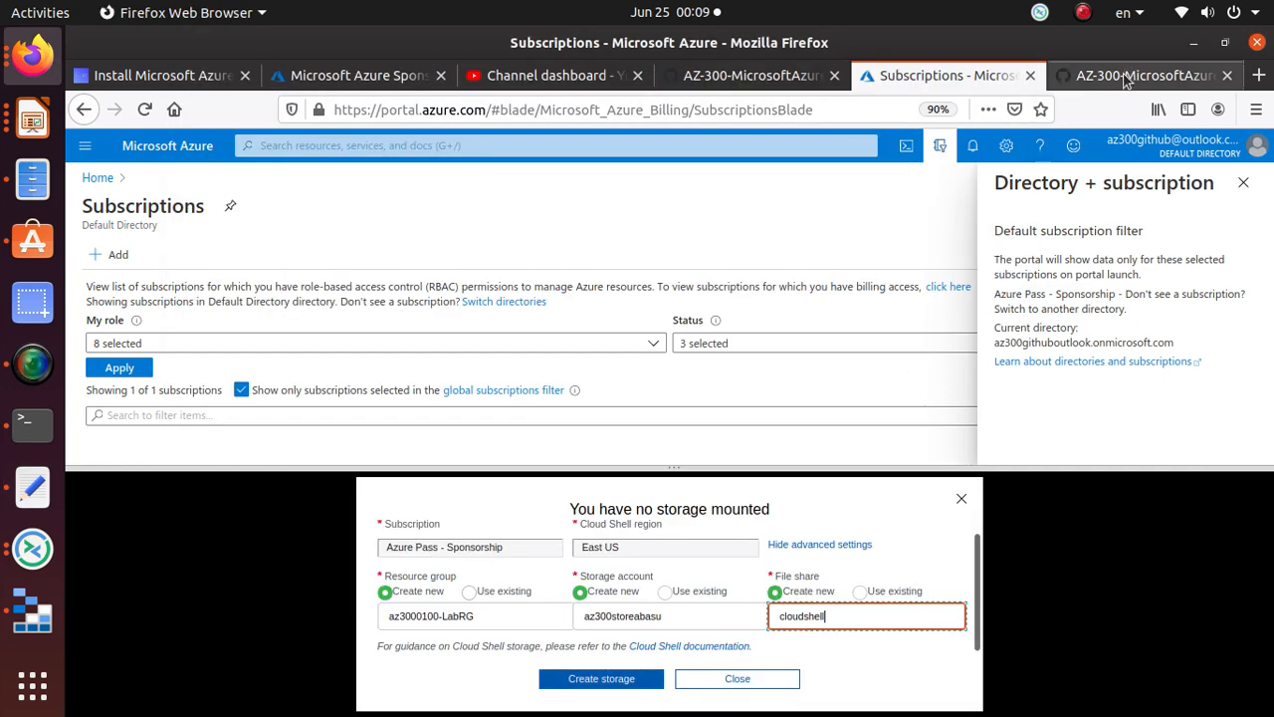
Step: Recheck the instructions and create the Cloud Shell storage
left_click(1131, 75)
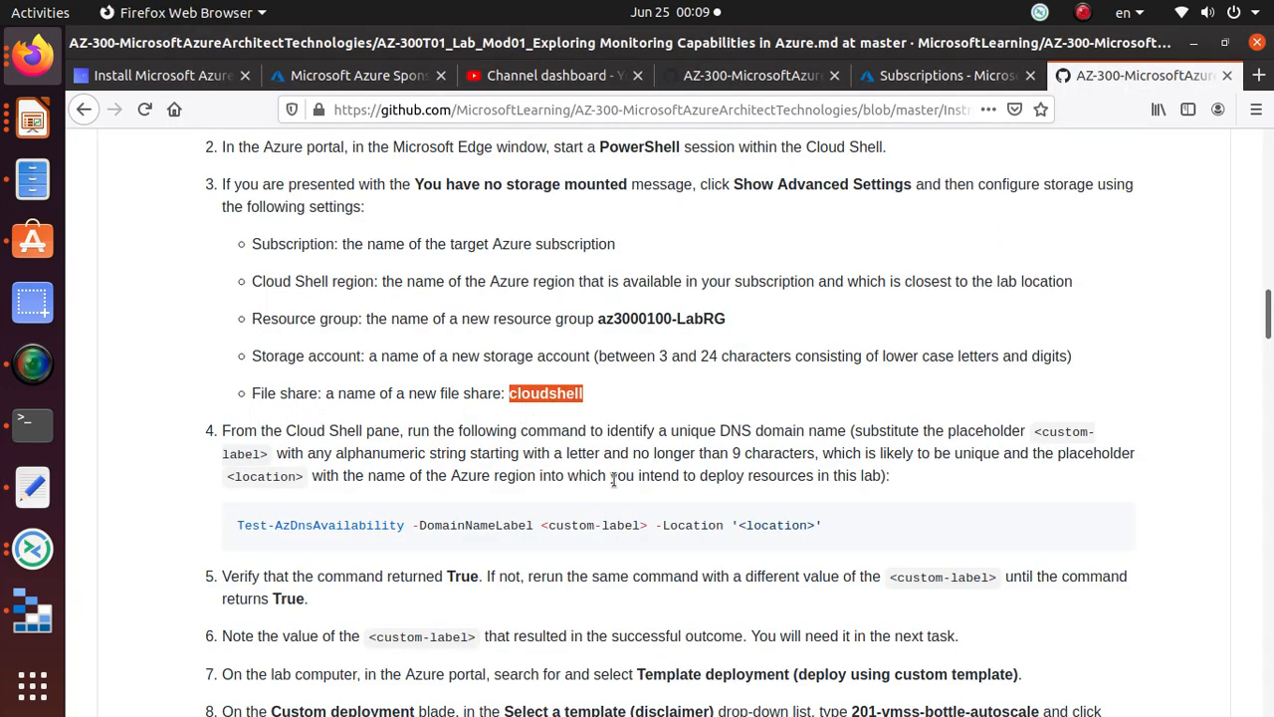
key("alt+Tab")
key("alt+Tab")
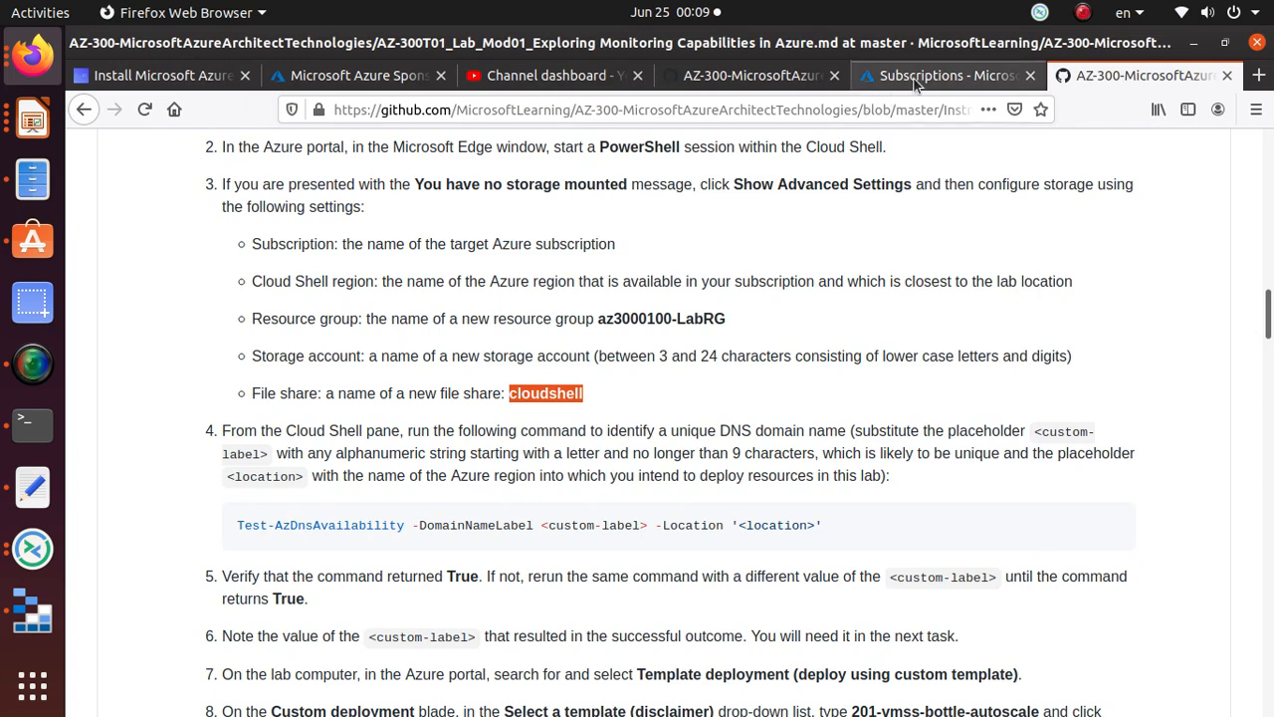
left_click(908, 83)
left_click(589, 681)
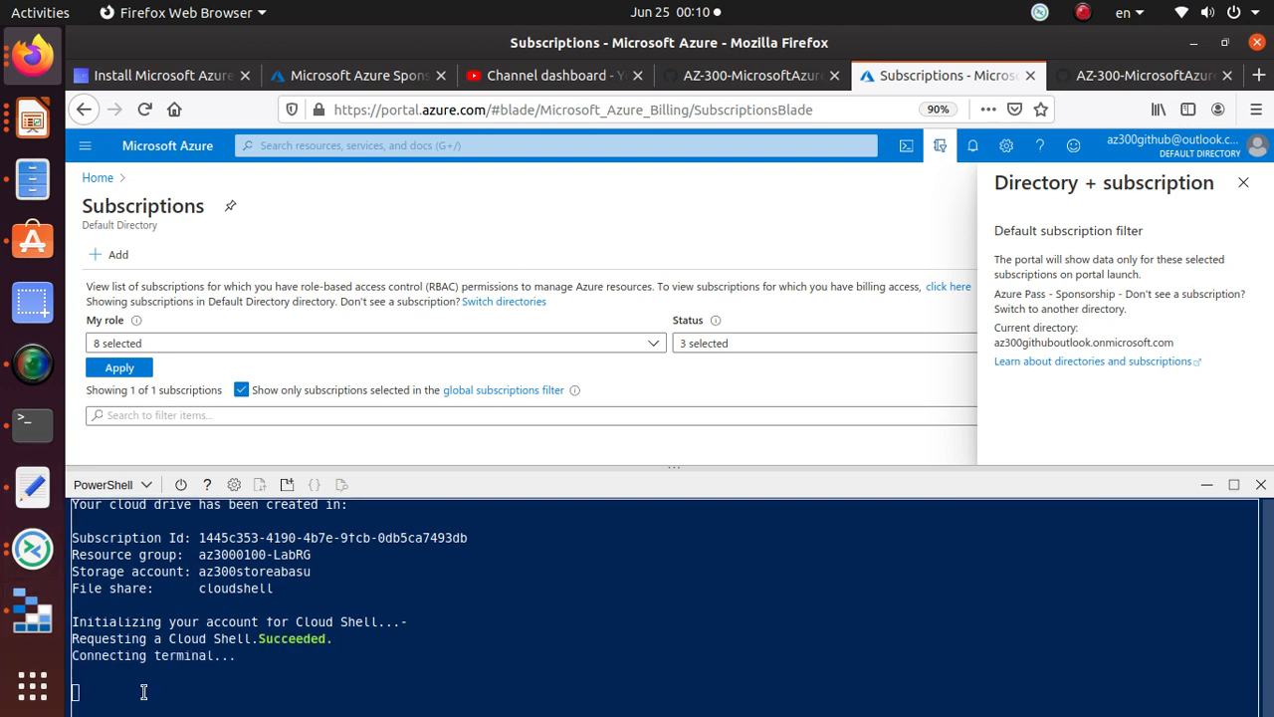
Step: Scroll to step 4 and review the DNS label requirements, including the 9-character limit
left_click(1145, 80)
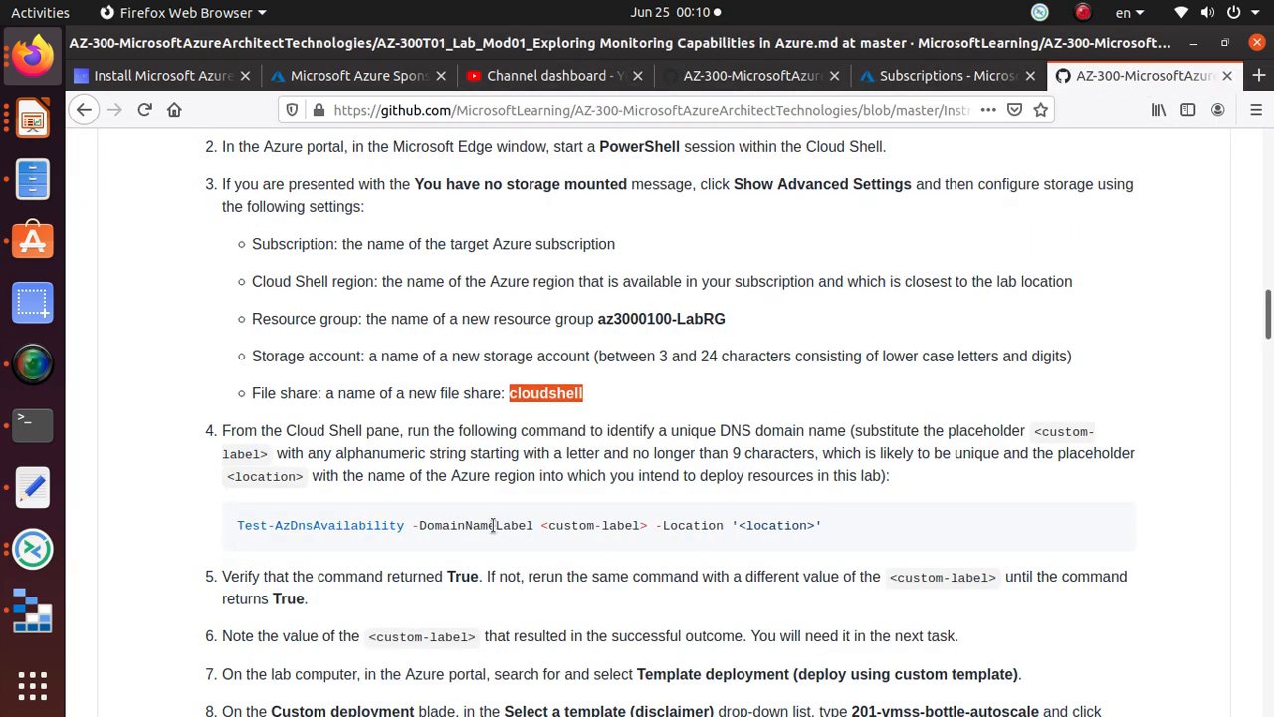
scroll(494, 533, "down", 3)
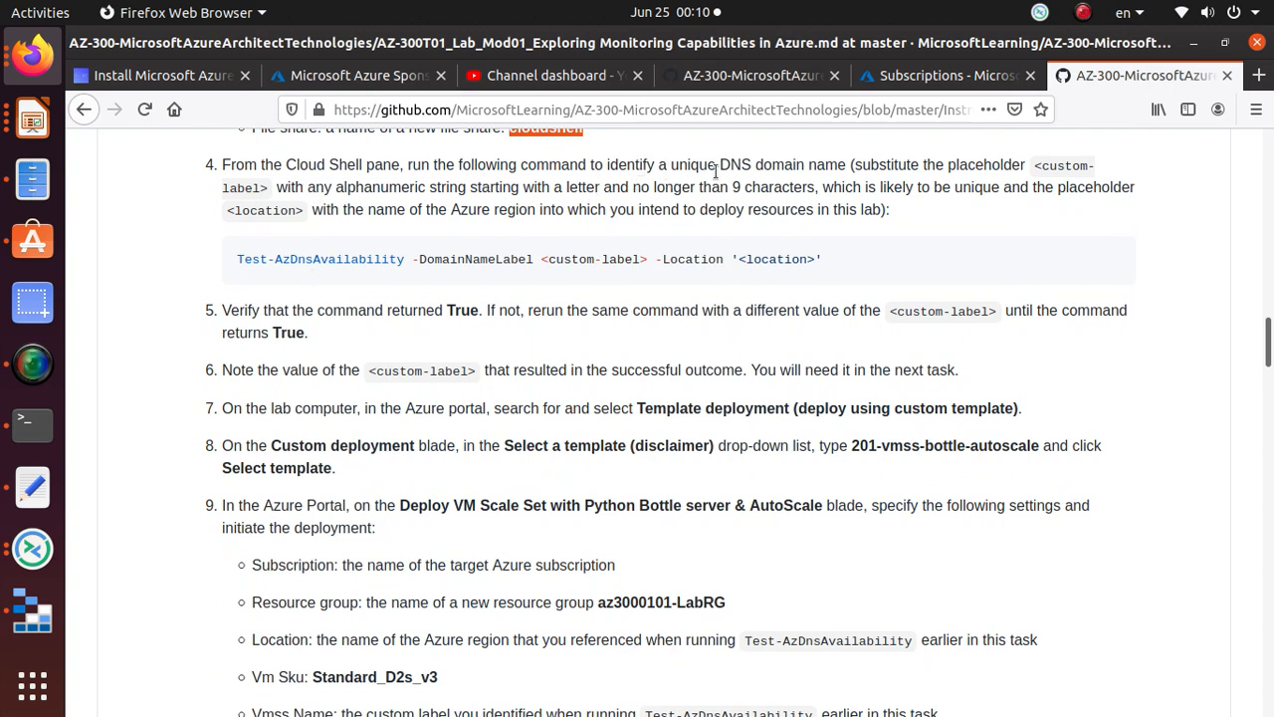
left_click_drag(716, 167, 843, 169)
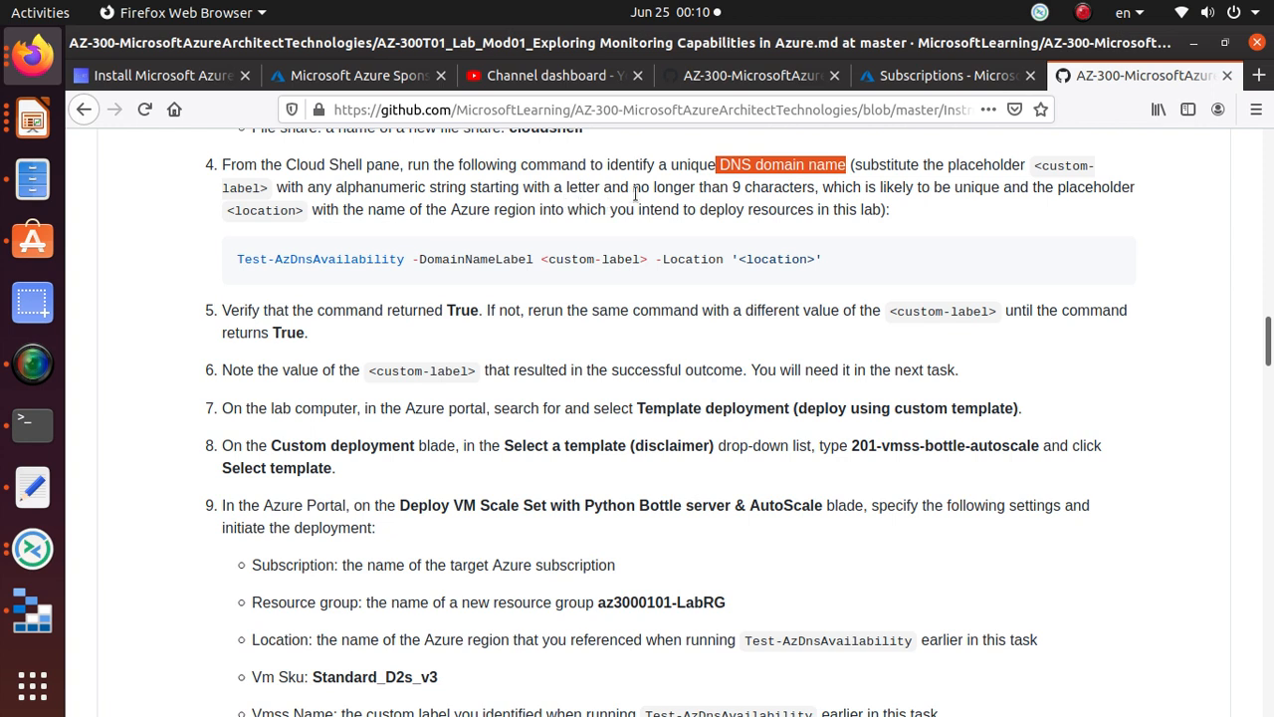
left_click_drag(720, 189, 822, 189)
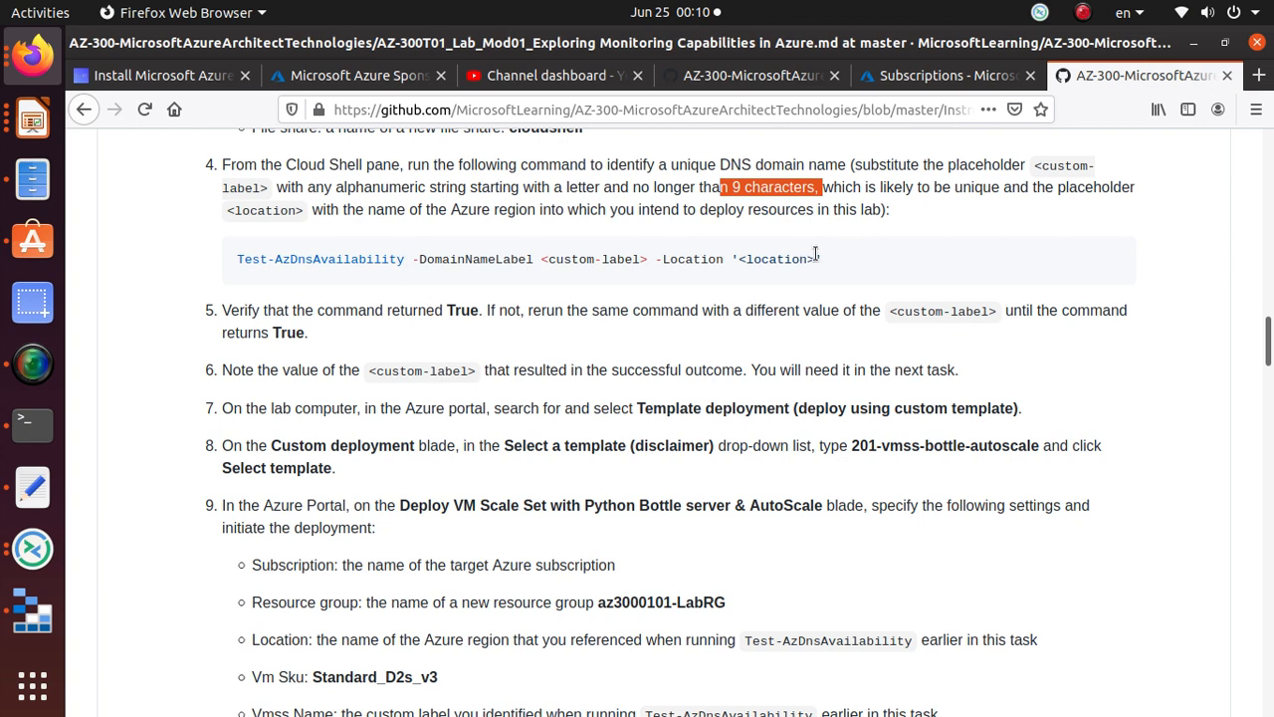
left_click_drag(829, 255, 235, 261)
left_click(318, 257)
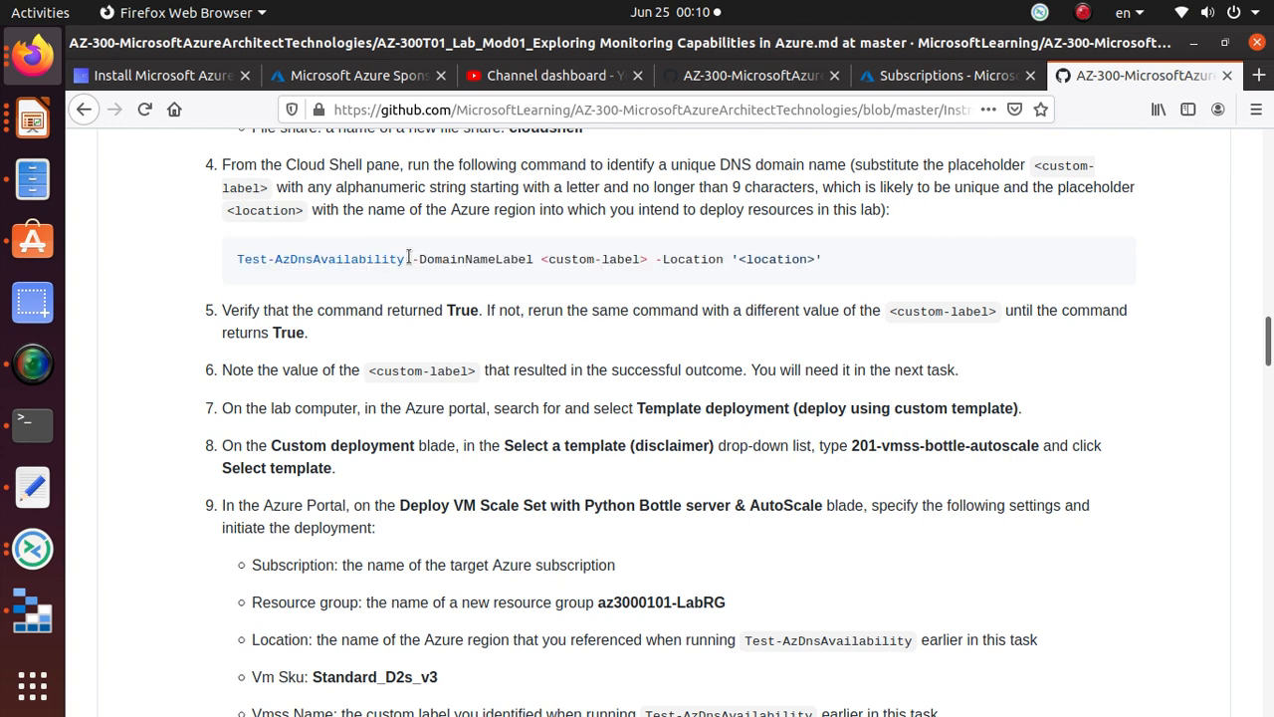
Step: Examine the cmdlet, -DomainNameLabel and <custom-label> parts, then copy the whole Test-AzDnsAvailability command
left_click_drag(408, 257, 227, 264)
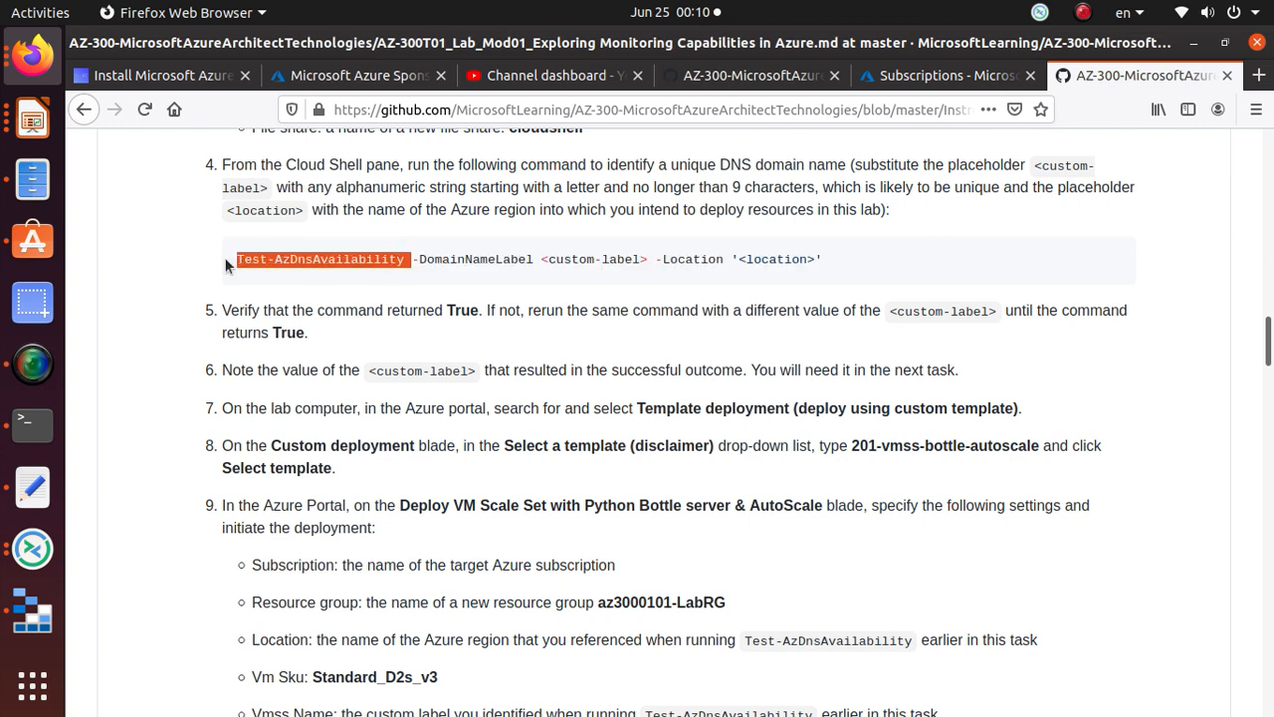
left_click(276, 264)
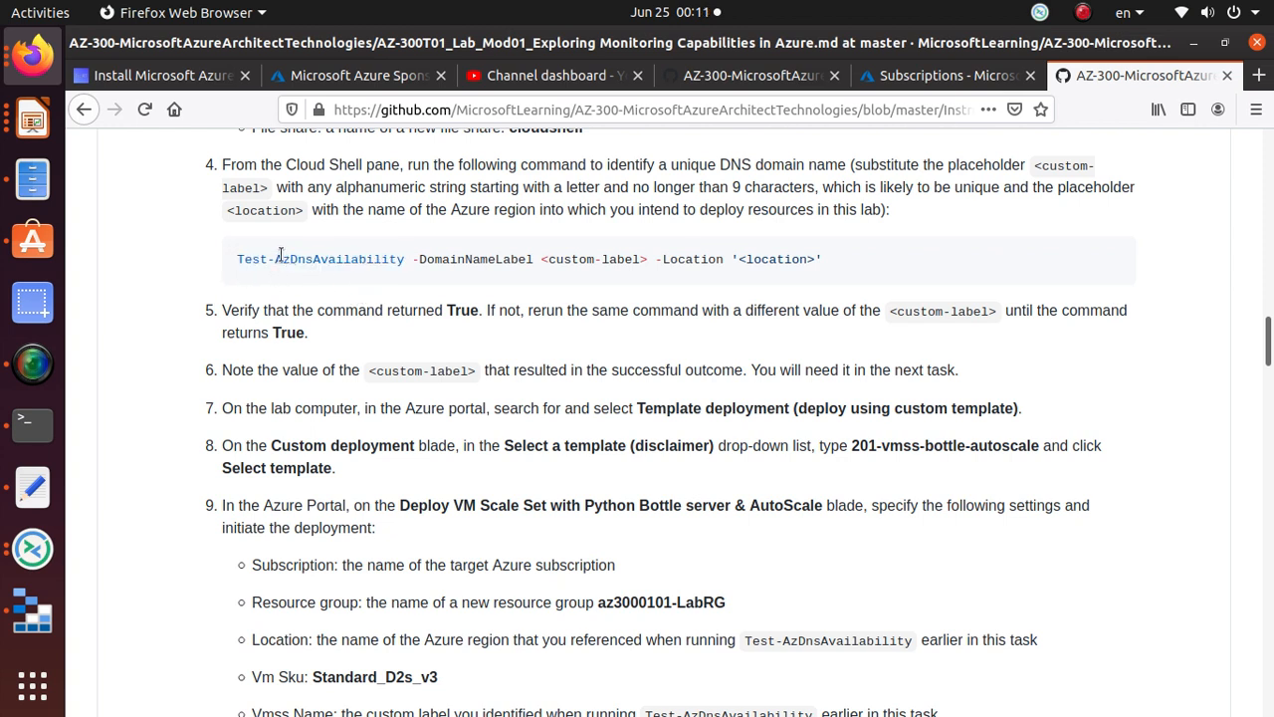
left_click_drag(314, 262, 296, 261)
left_click_drag(403, 259, 241, 260)
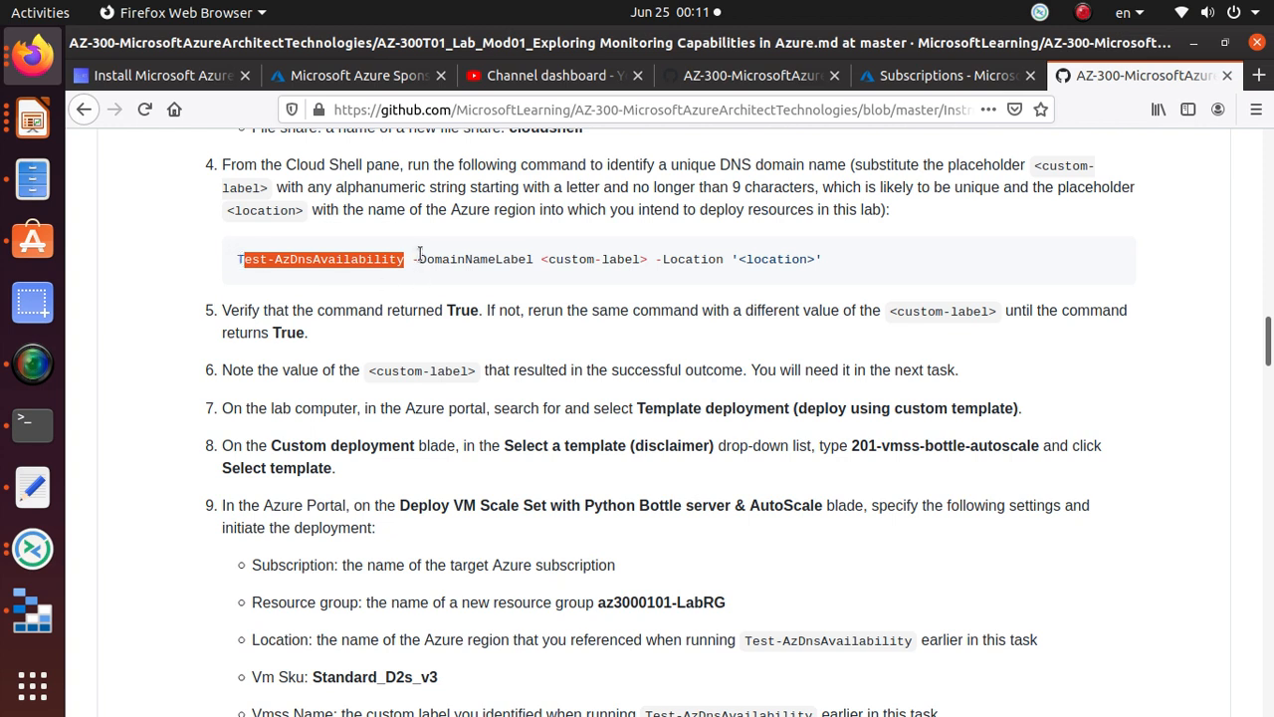
left_click_drag(419, 259, 533, 261)
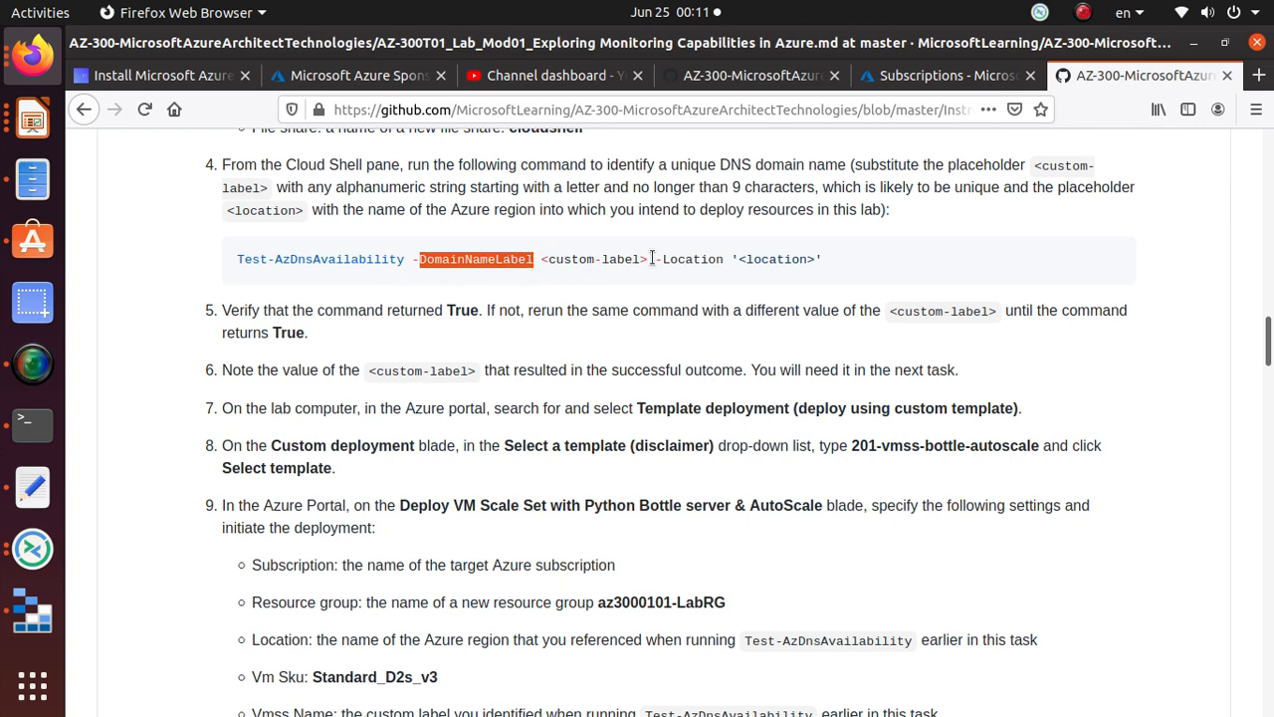
left_click_drag(655, 259, 540, 261)
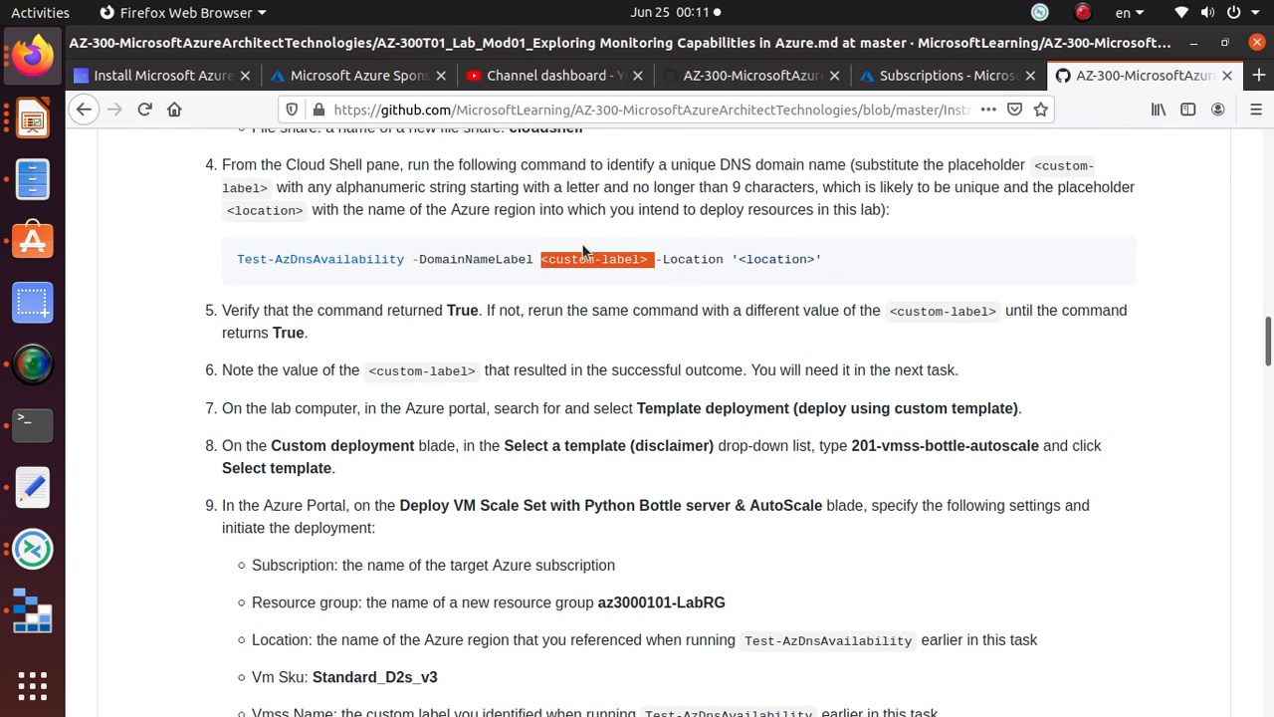
triple_click(390, 259)
right_click(391, 259)
left_click(418, 269)
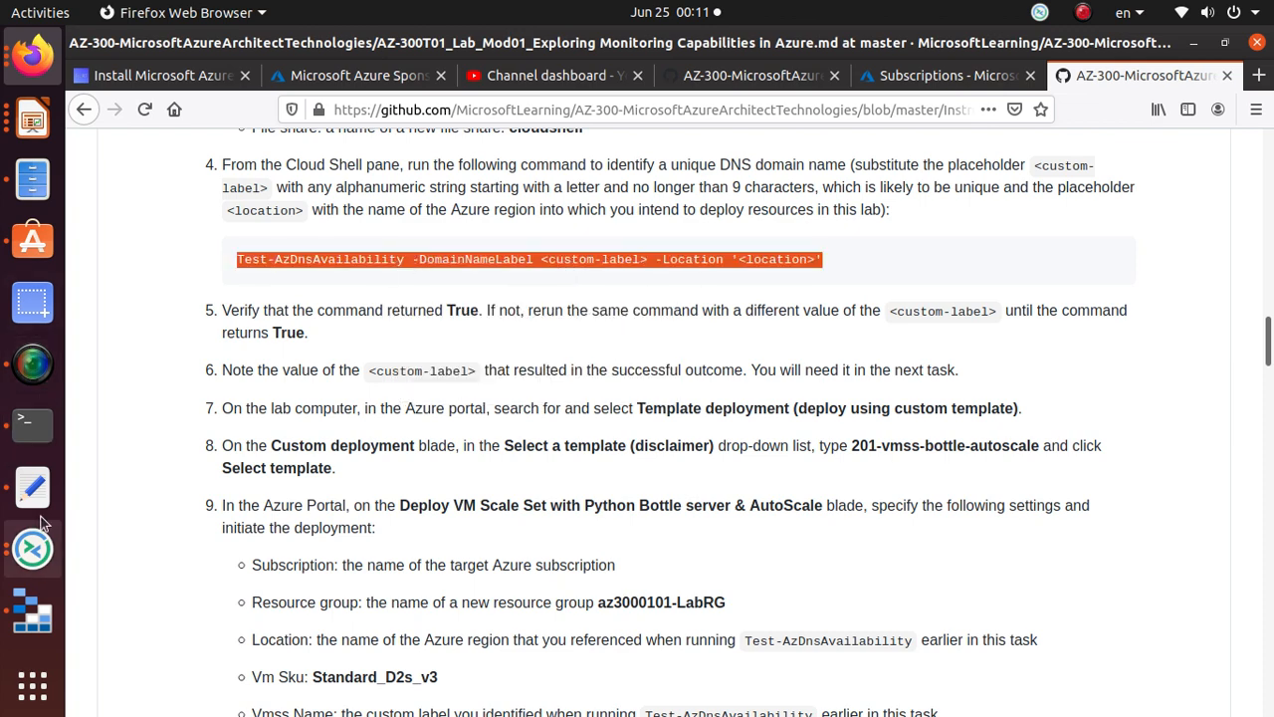
Step: Paste the command into the notes, setting the label to google.com and the location to 'eastus'
left_click(33, 485)
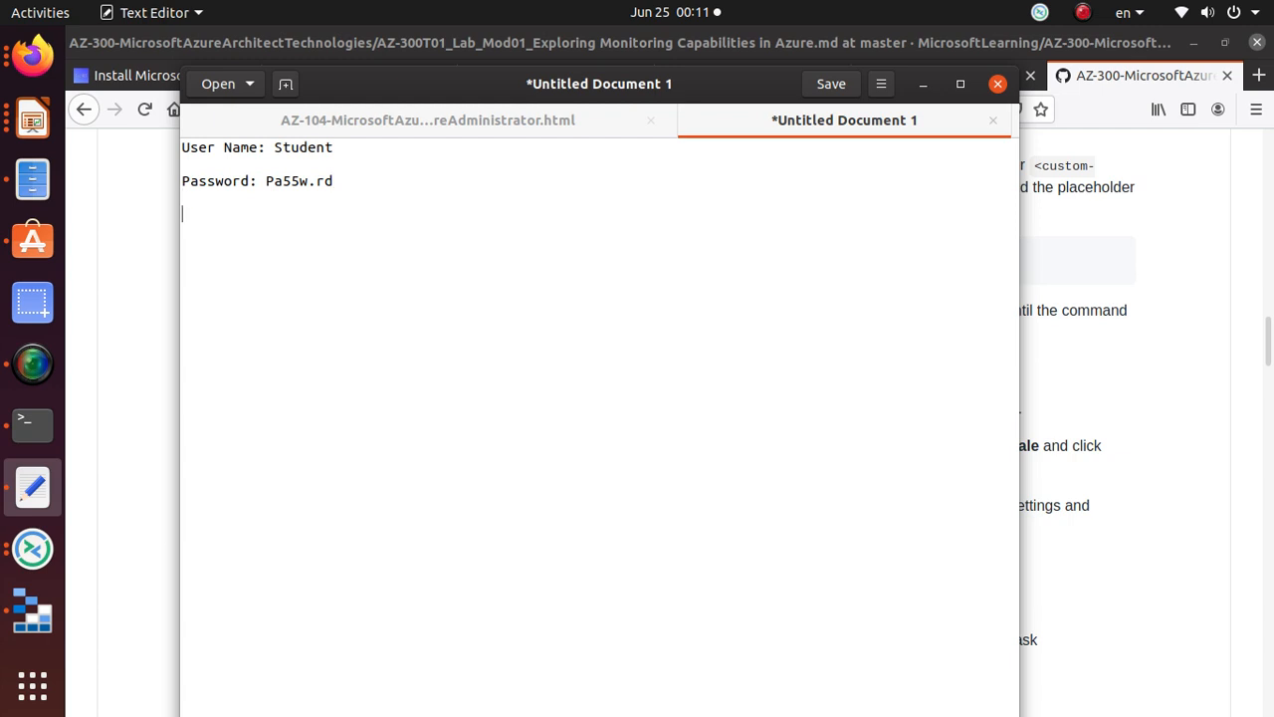
key("ctrl+v")
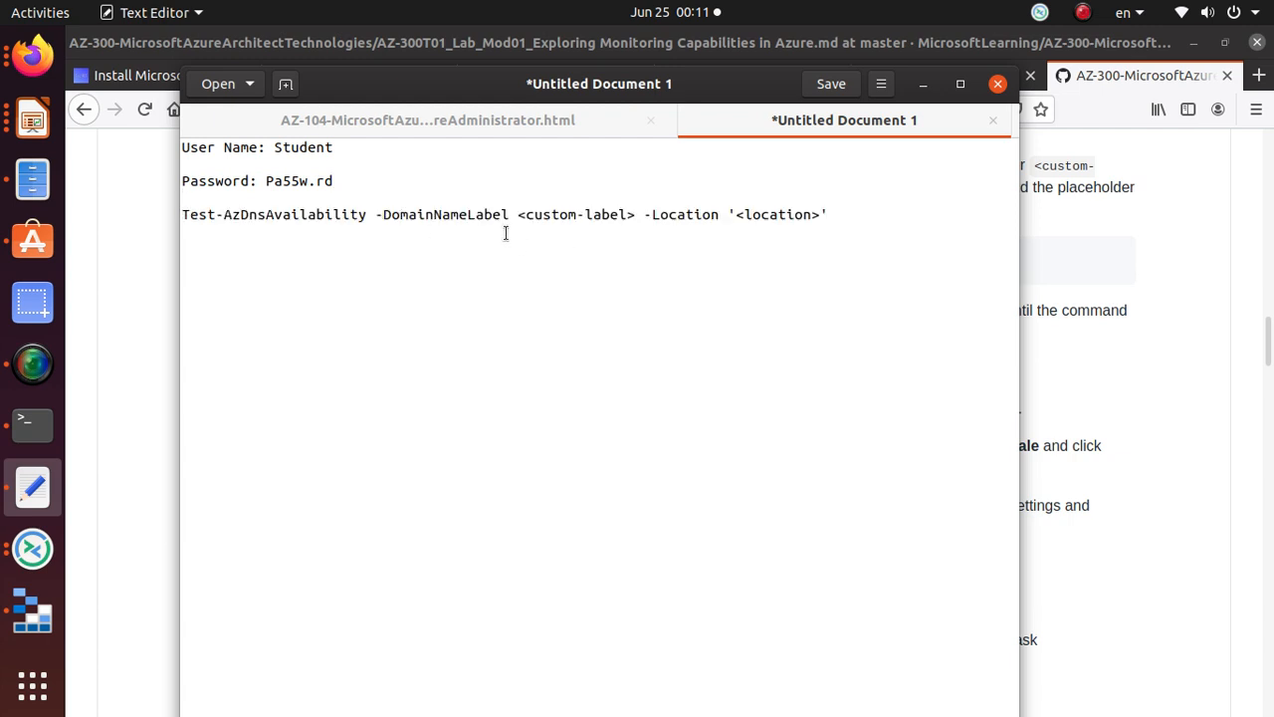
left_click_drag(517, 214, 633, 208)
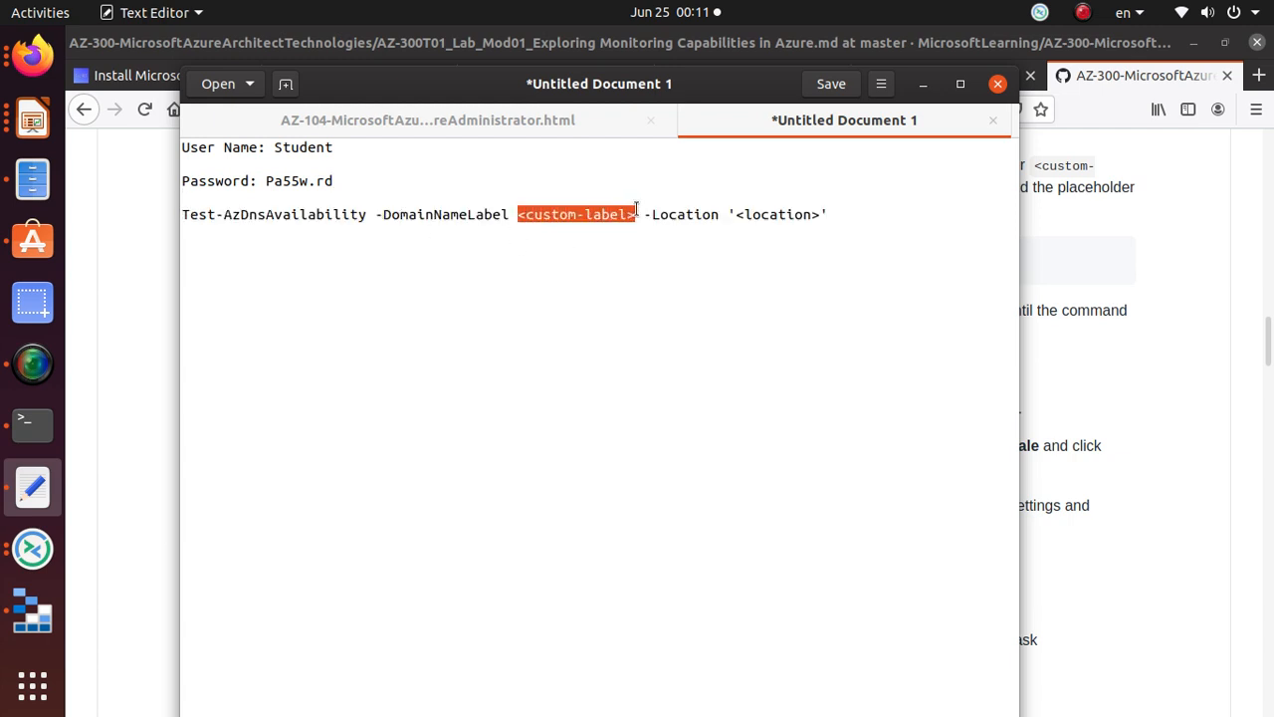
type("google.com")
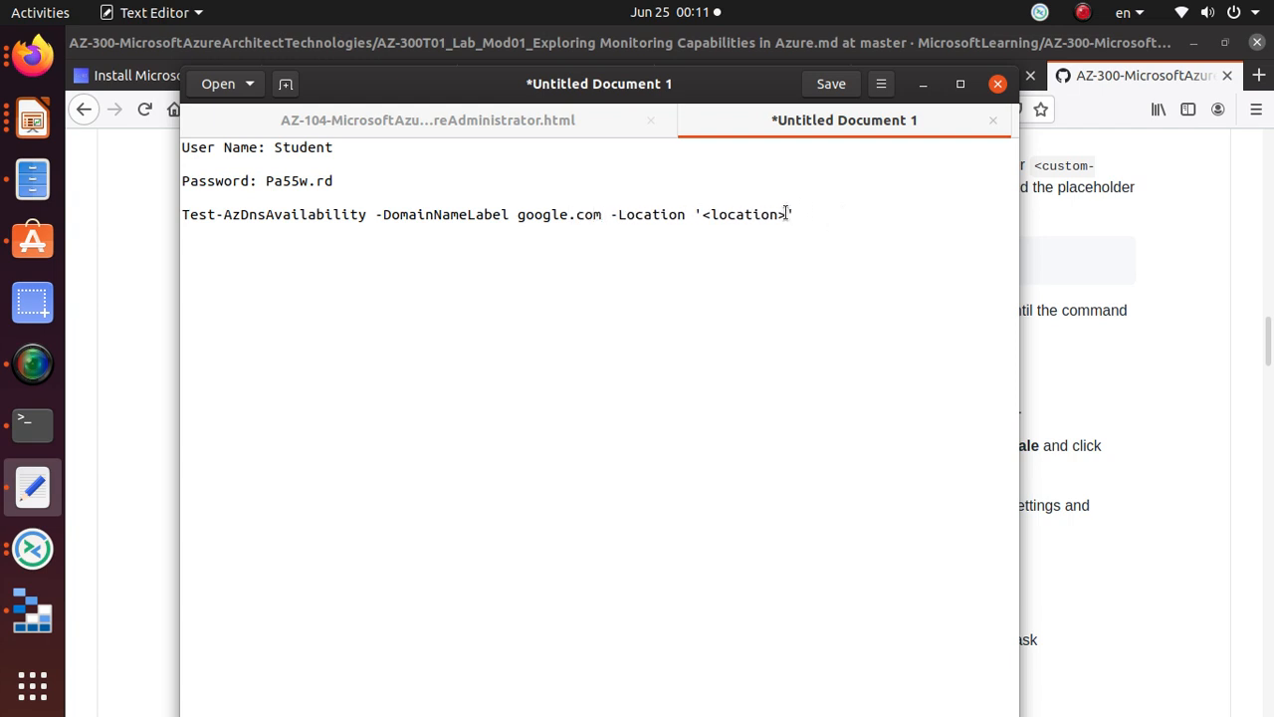
left_click_drag(786, 214, 699, 212)
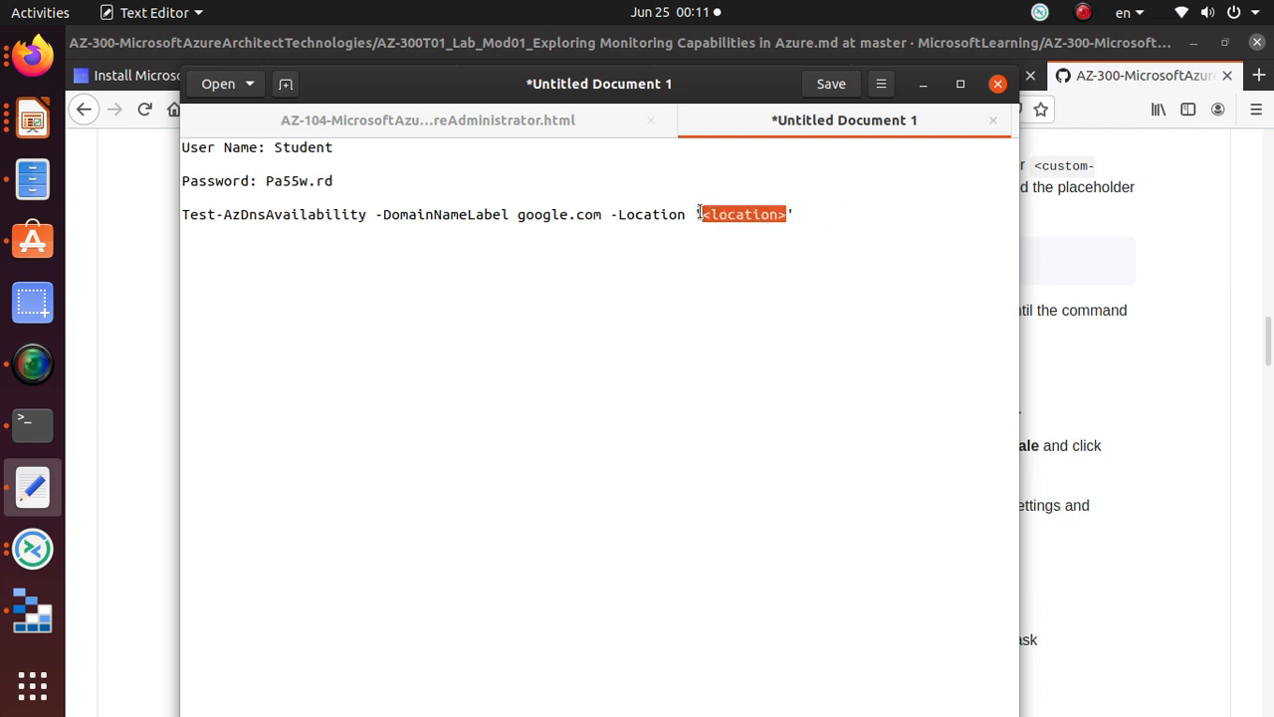
type("east")
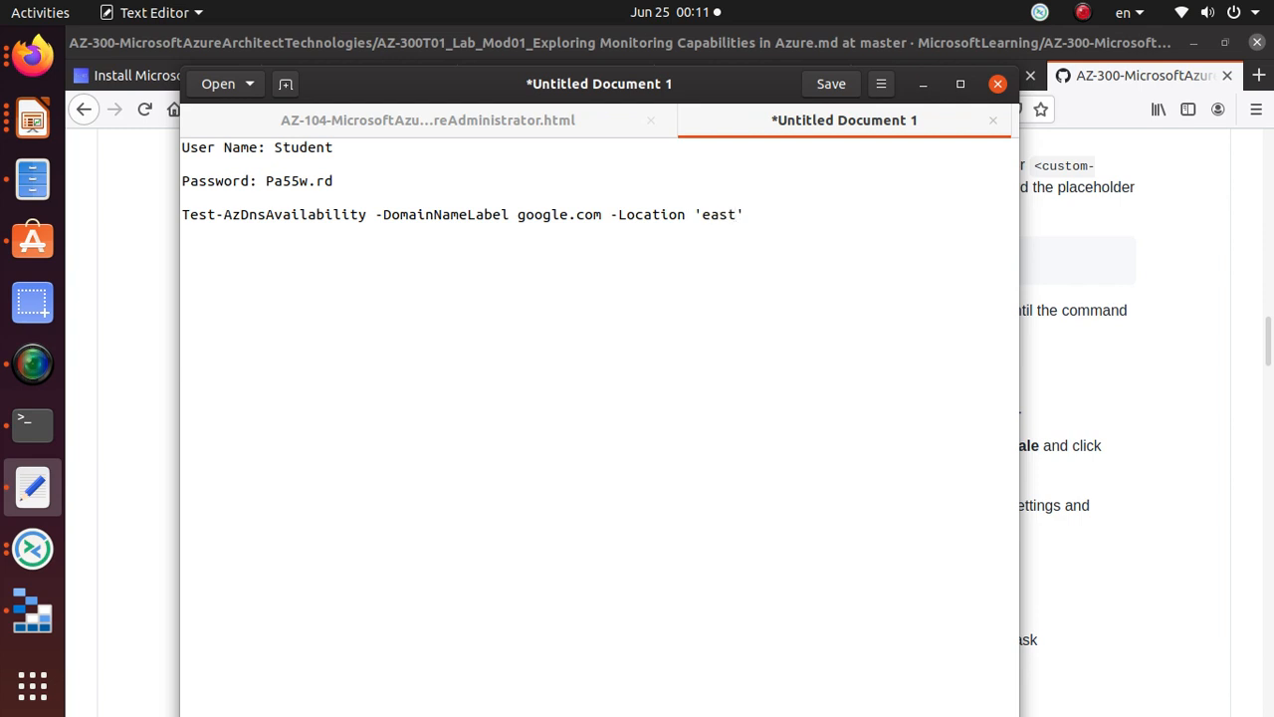
type("us")
Step: Copy the corrected Test-AzDnsAvailability command line from the notes
left_click_drag(764, 213, 177, 213)
right_click(194, 209)
left_click(277, 290)
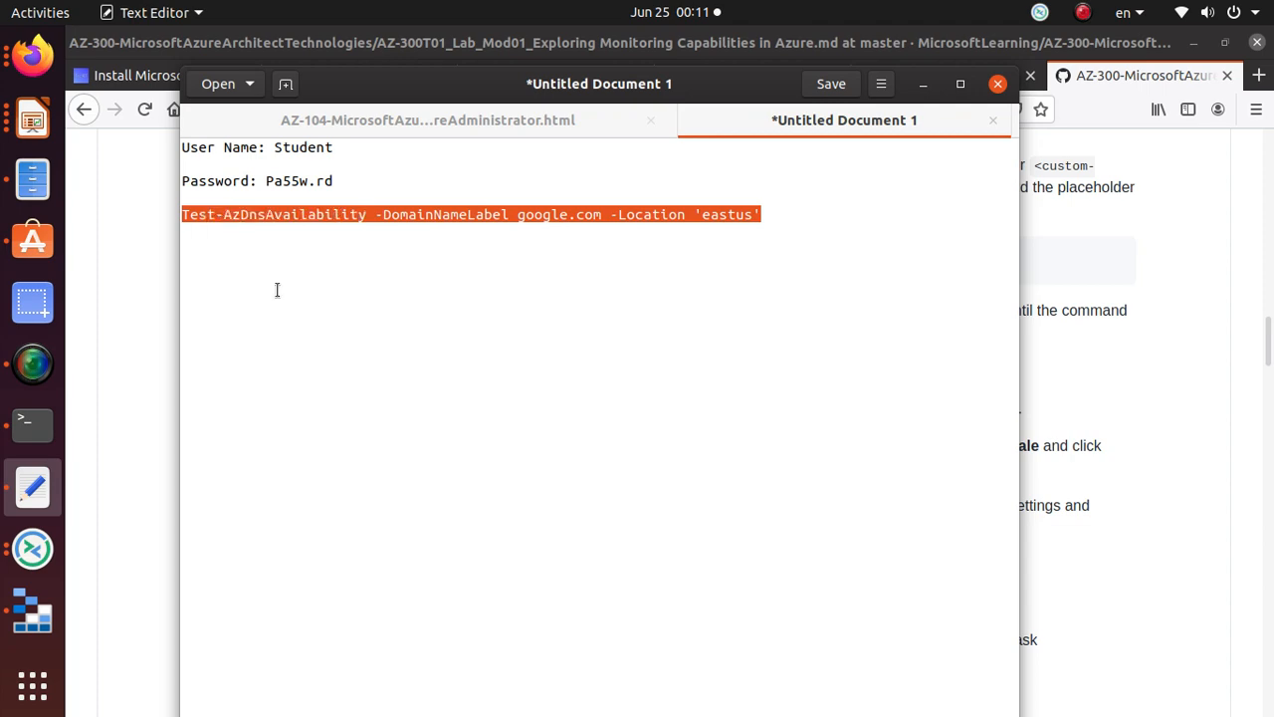
key("alt+Tab")
Step: Paste and run the google.com availability check in Cloud Shell, noting the invalid-label error
left_click(981, 75)
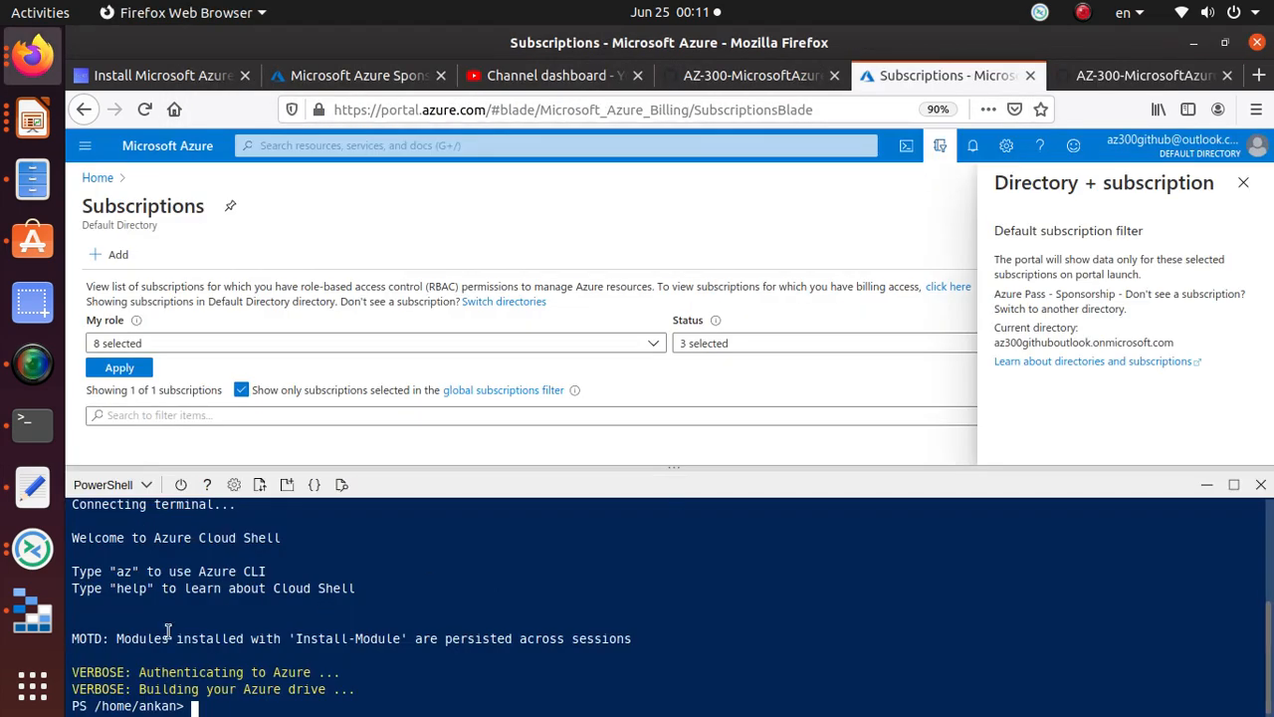
right_click(404, 685)
left_click(500, 554)
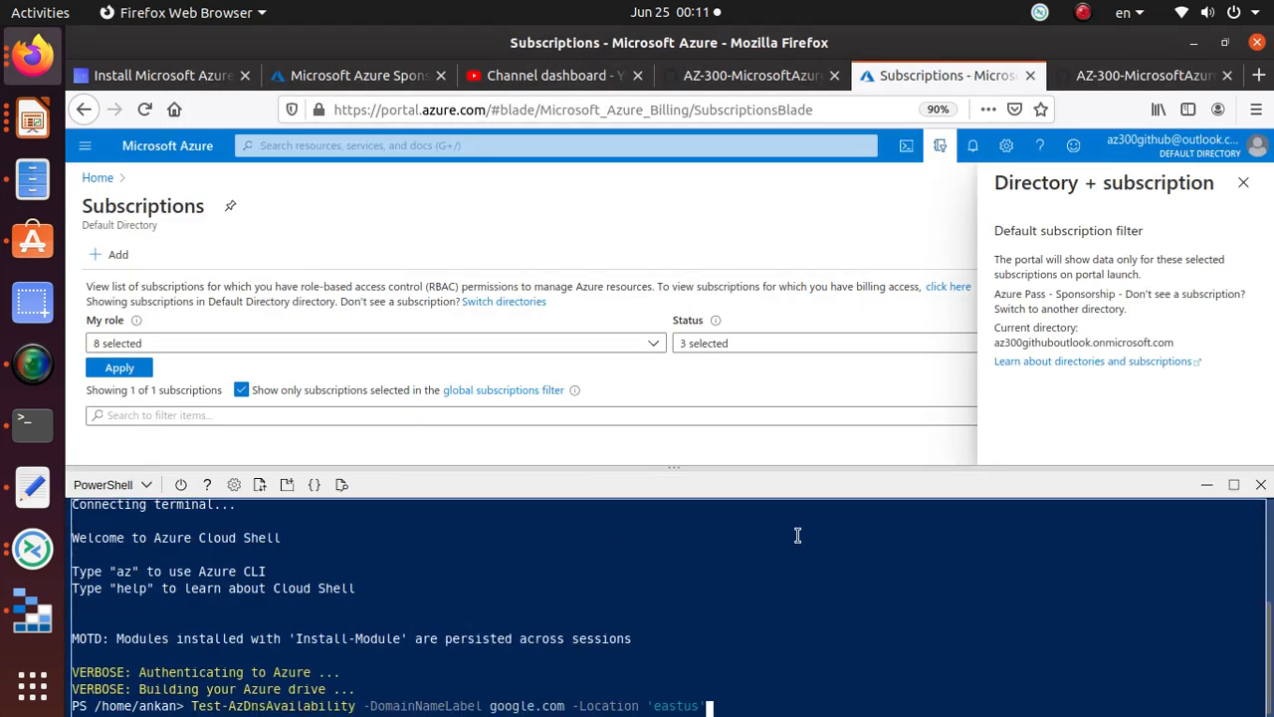
key("Return")
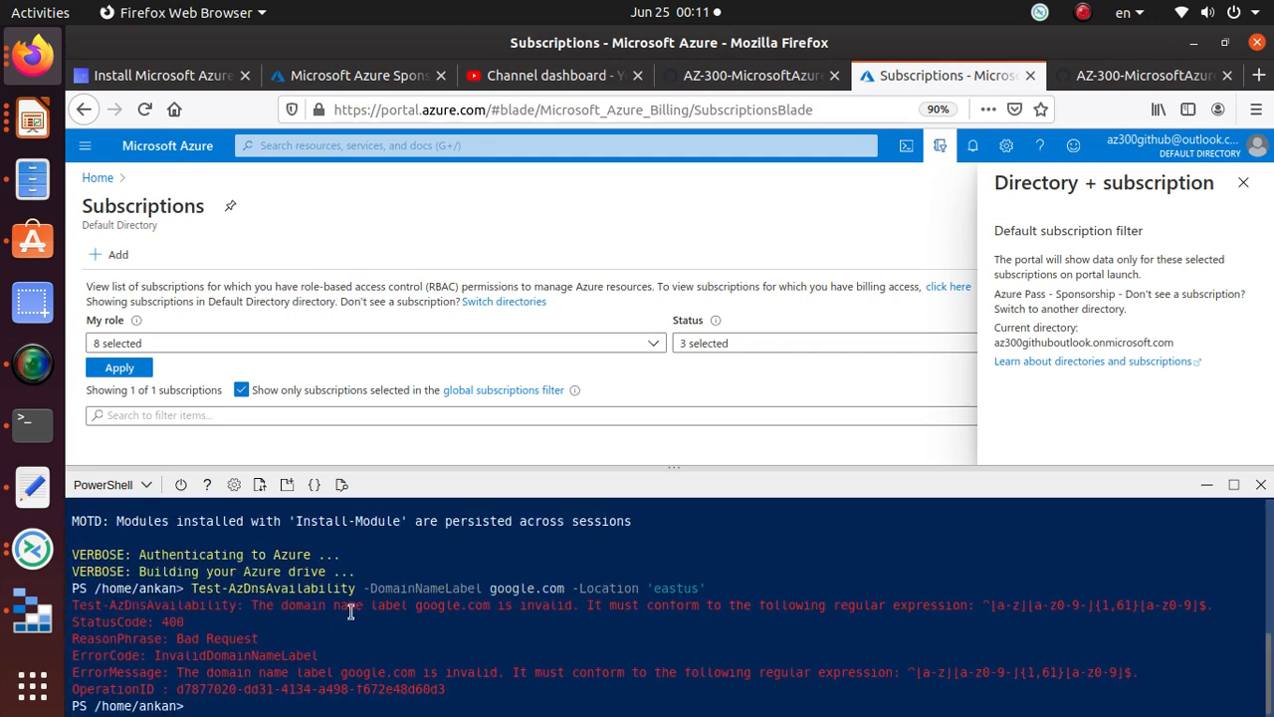
left_click_drag(494, 604, 542, 604)
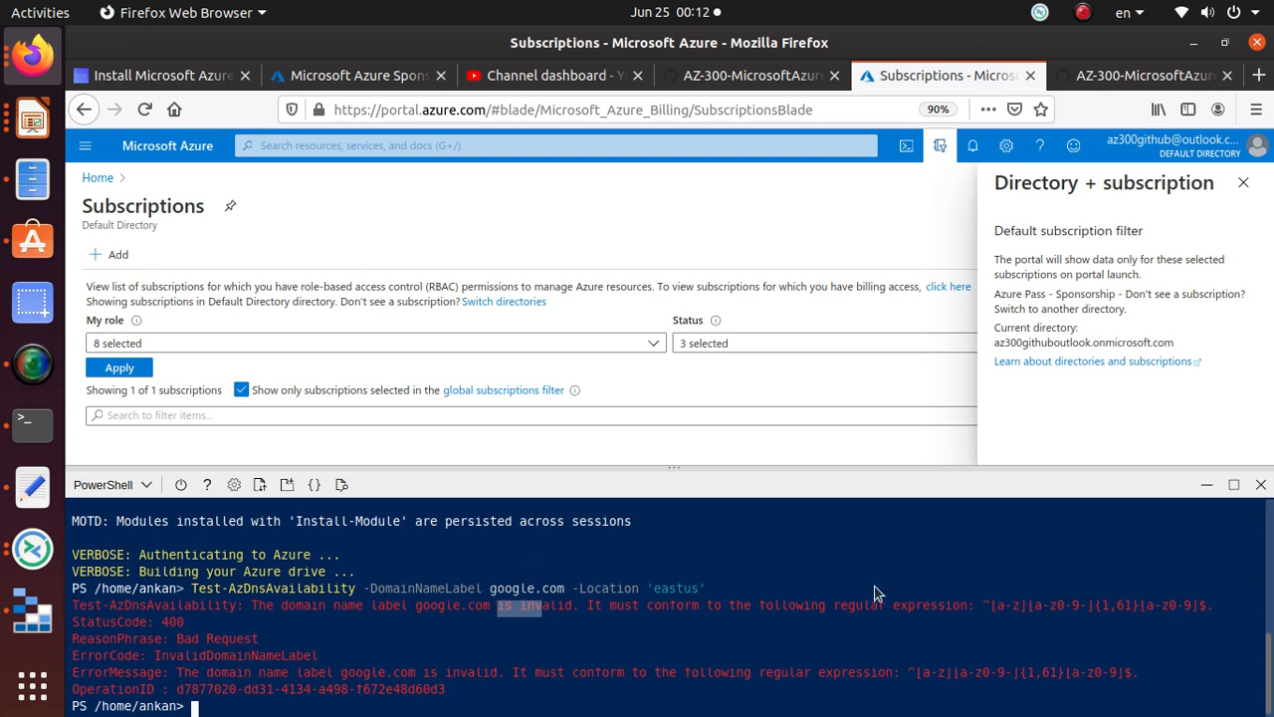
key("alt+Tab")
key("alt+Tab")
Step: Review the lab's rule for valid custom DNS labels
left_click(1144, 74)
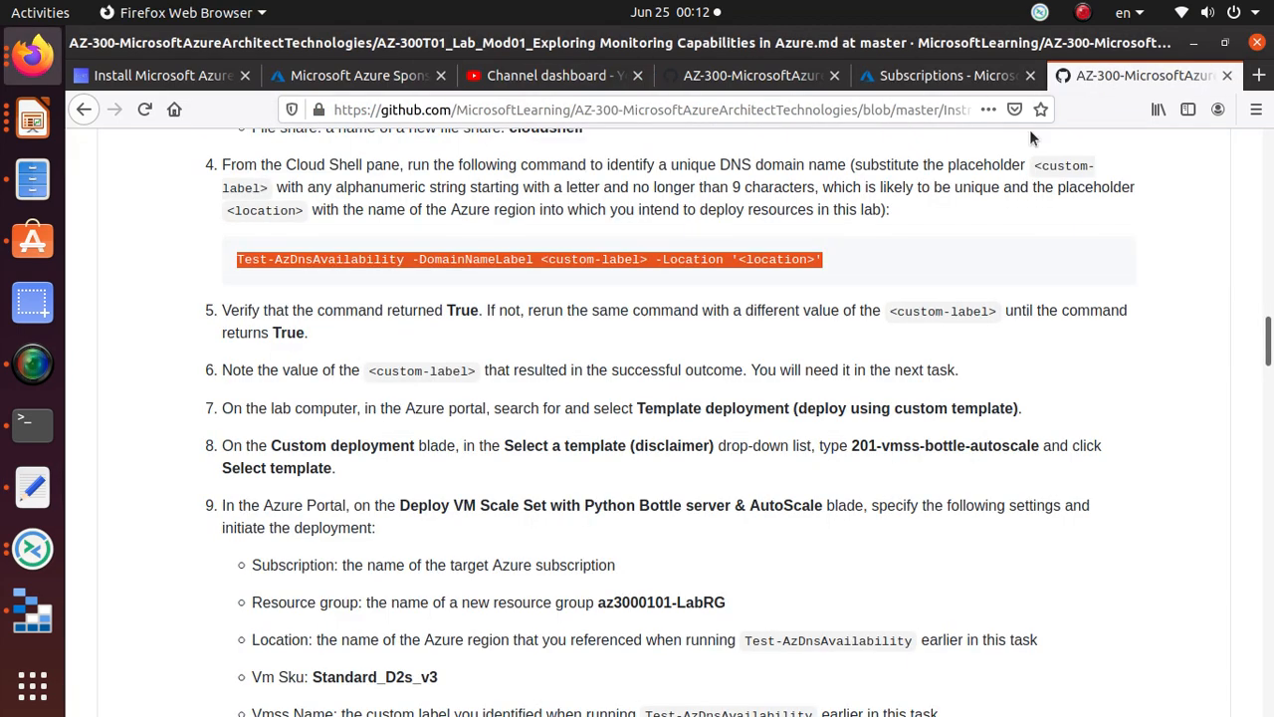
scroll(457, 289, "up", 1)
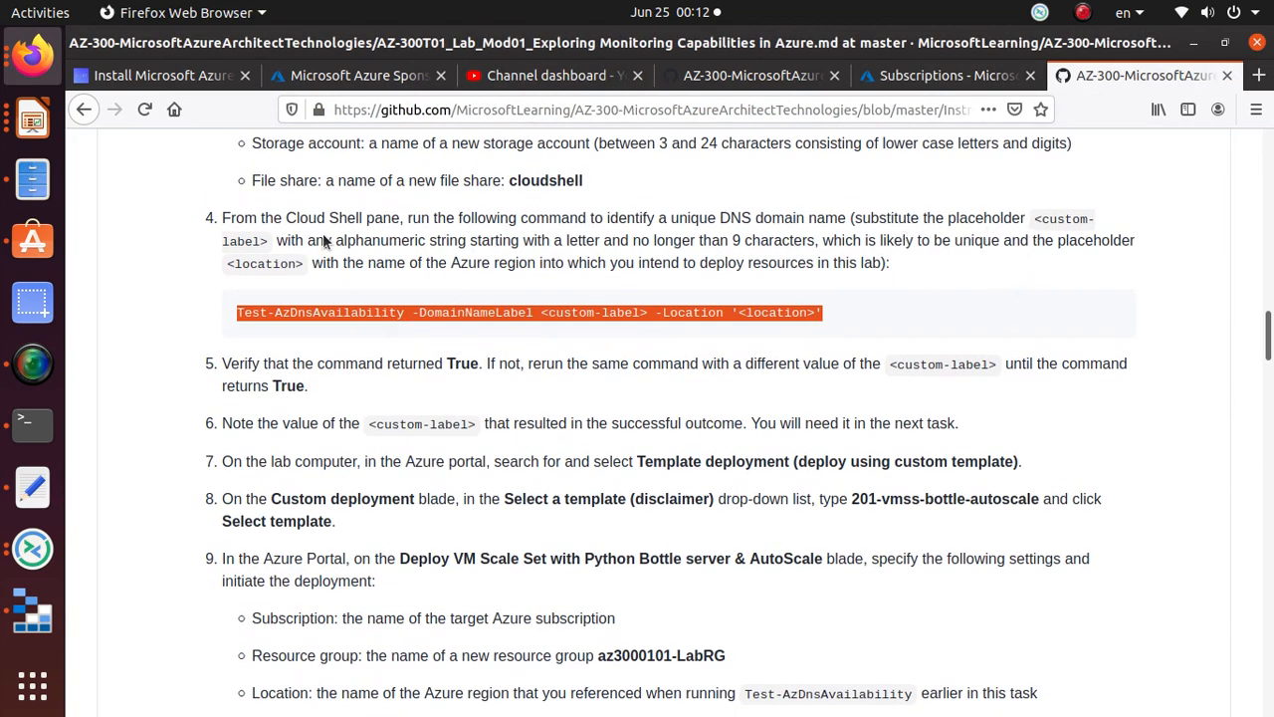
left_click_drag(336, 242, 817, 241)
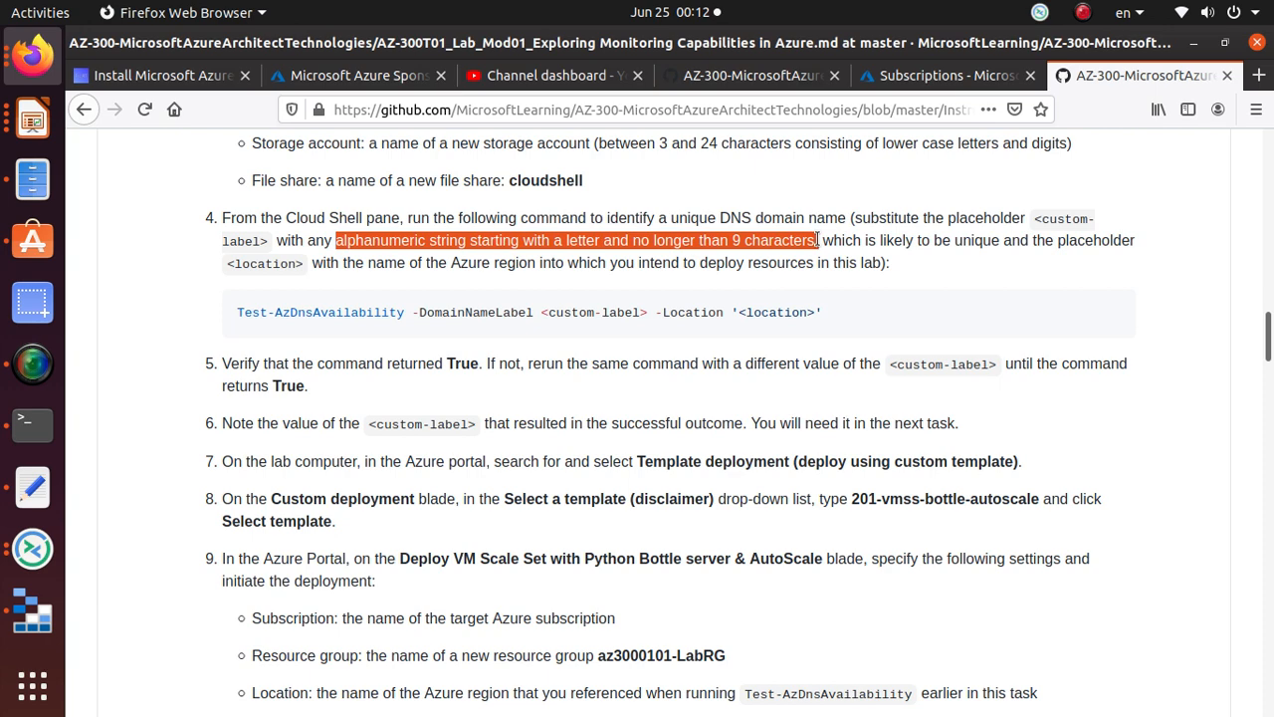
Step: Shorten the label from google.com to google in the notes and copy the revised command
key("alt+Tab")
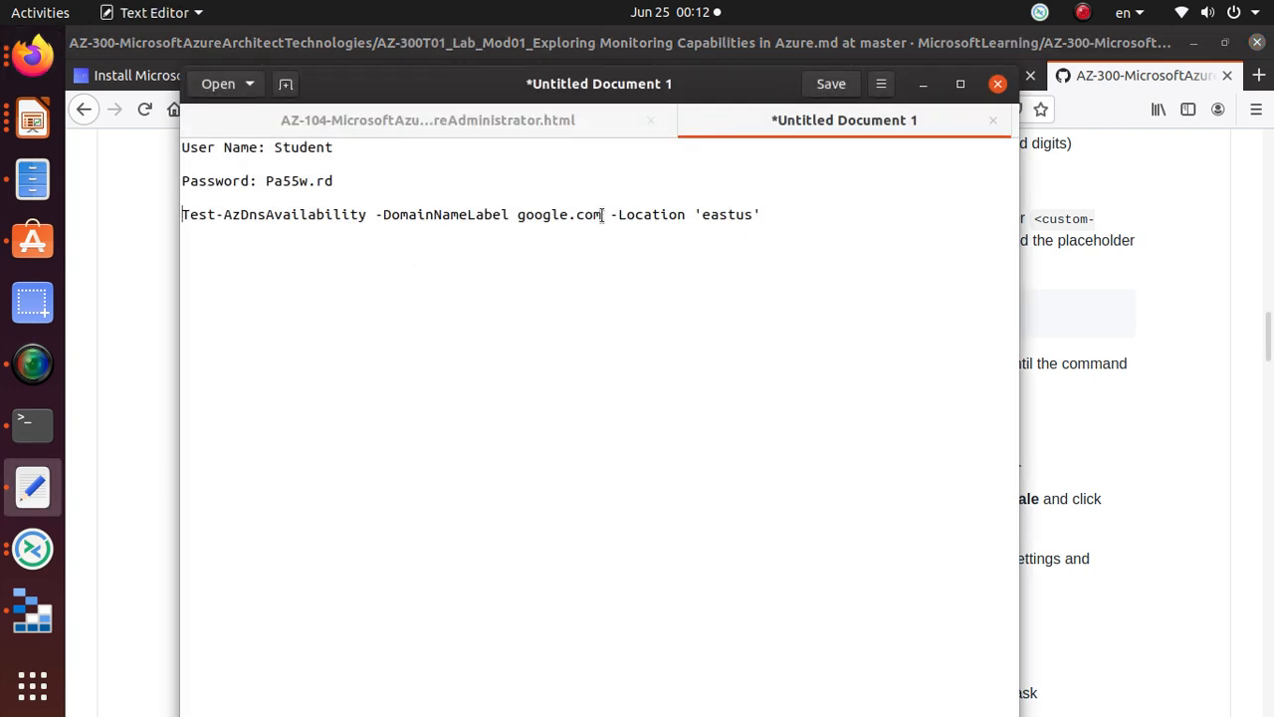
left_click(602, 215)
key("BackSpace")
key("BackSpace")
key("BackSpace")
key("BackSpace")
left_click_drag(733, 203, 182, 215)
right_click(205, 216)
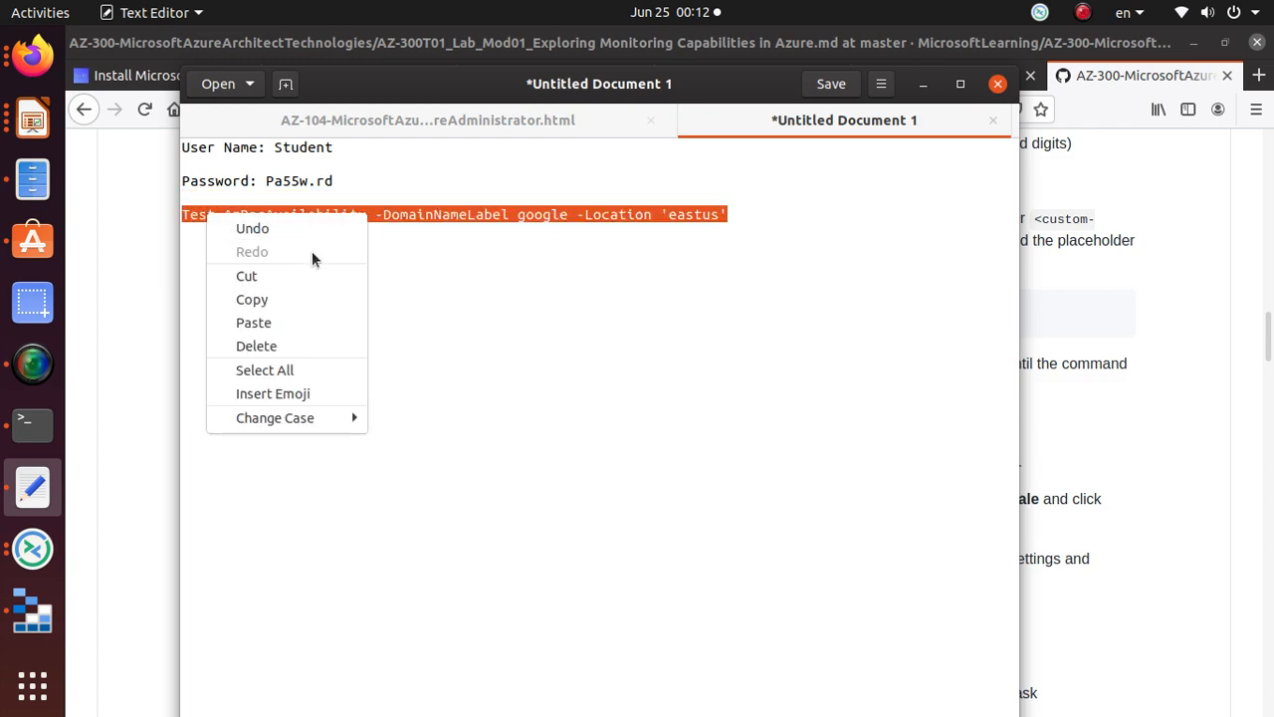
left_click(292, 296)
key("alt+Tab")
left_click(939, 77)
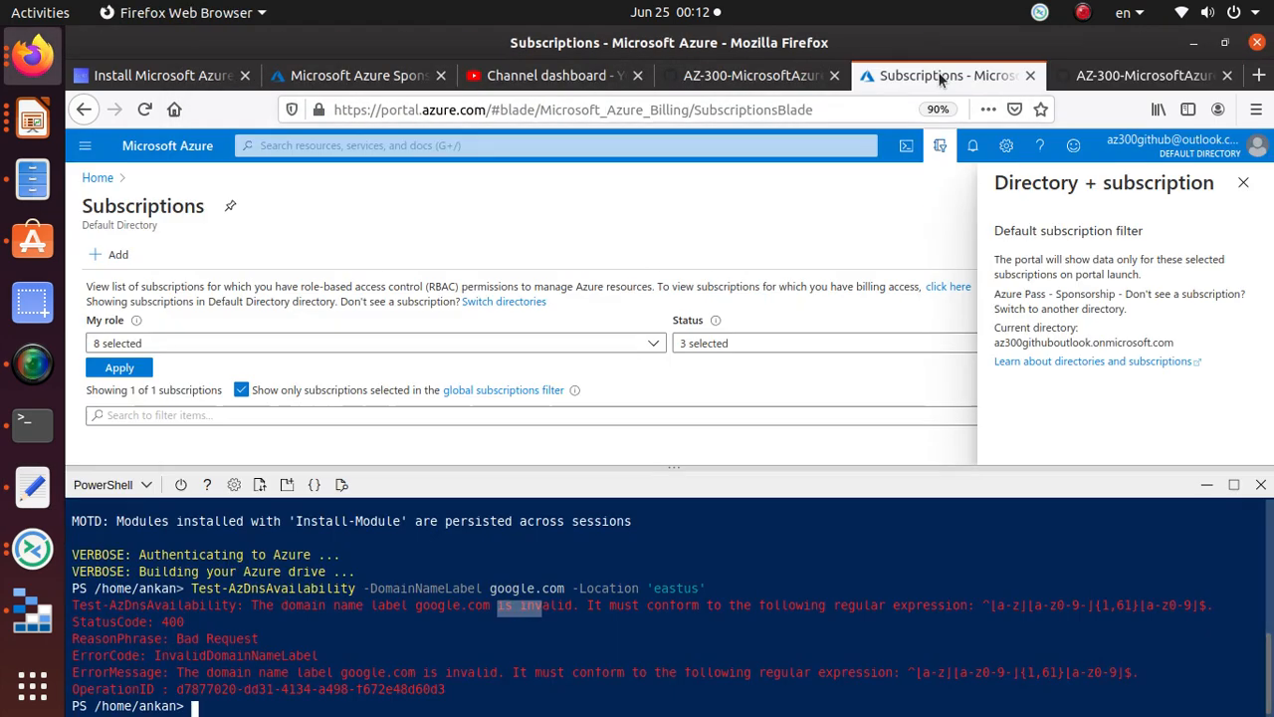
right_click(436, 708)
Step: Run the availability check for the label google, which returns False
left_click(602, 500)
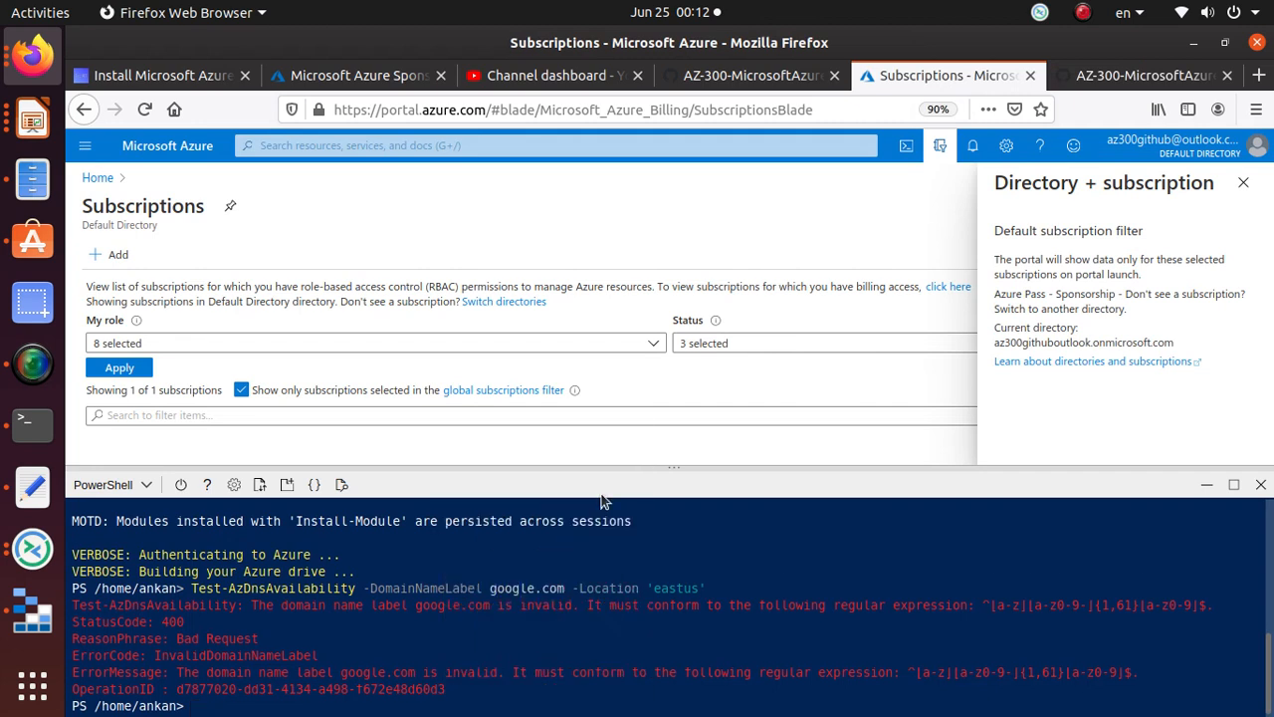
key("Return")
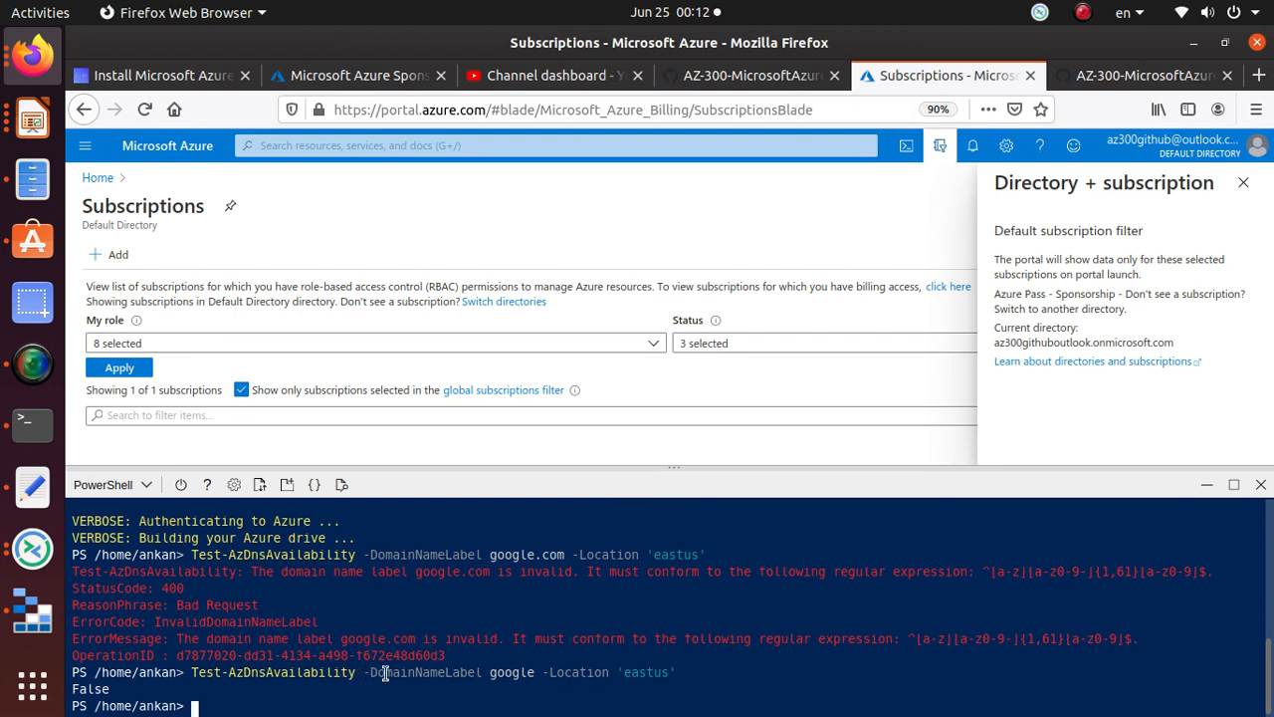
left_click_drag(354, 671, 97, 694)
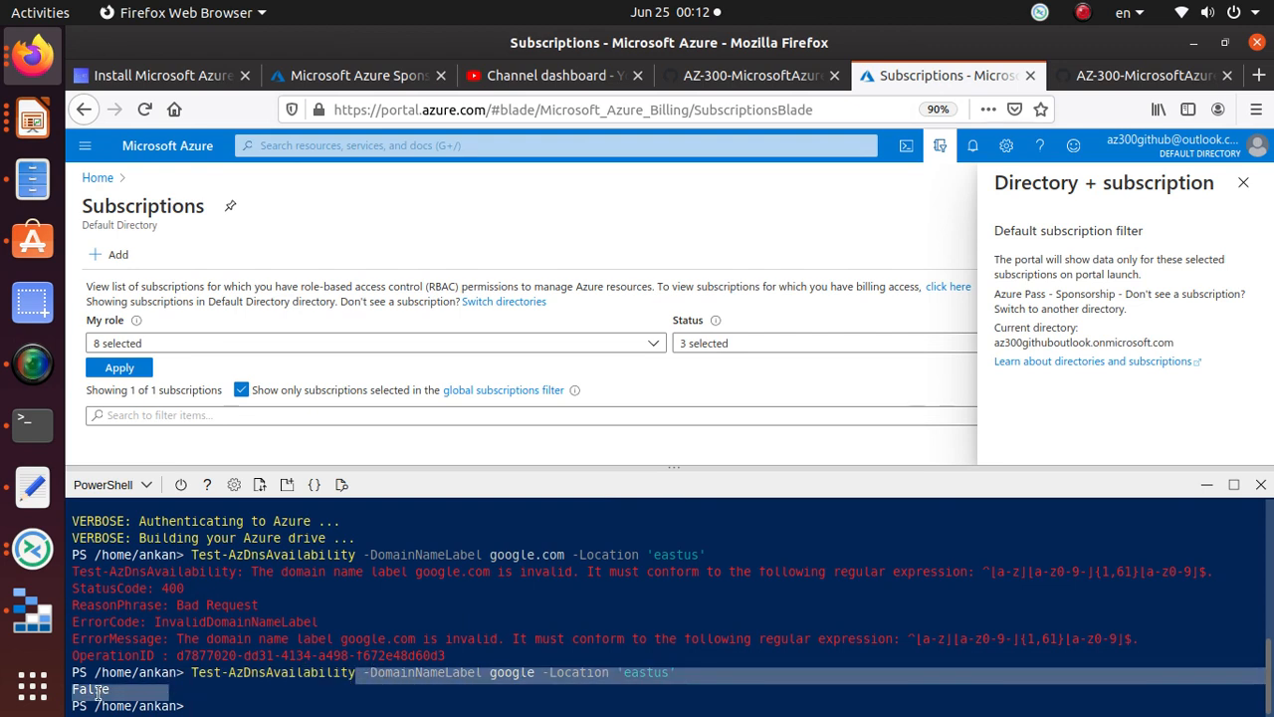
left_click(202, 704)
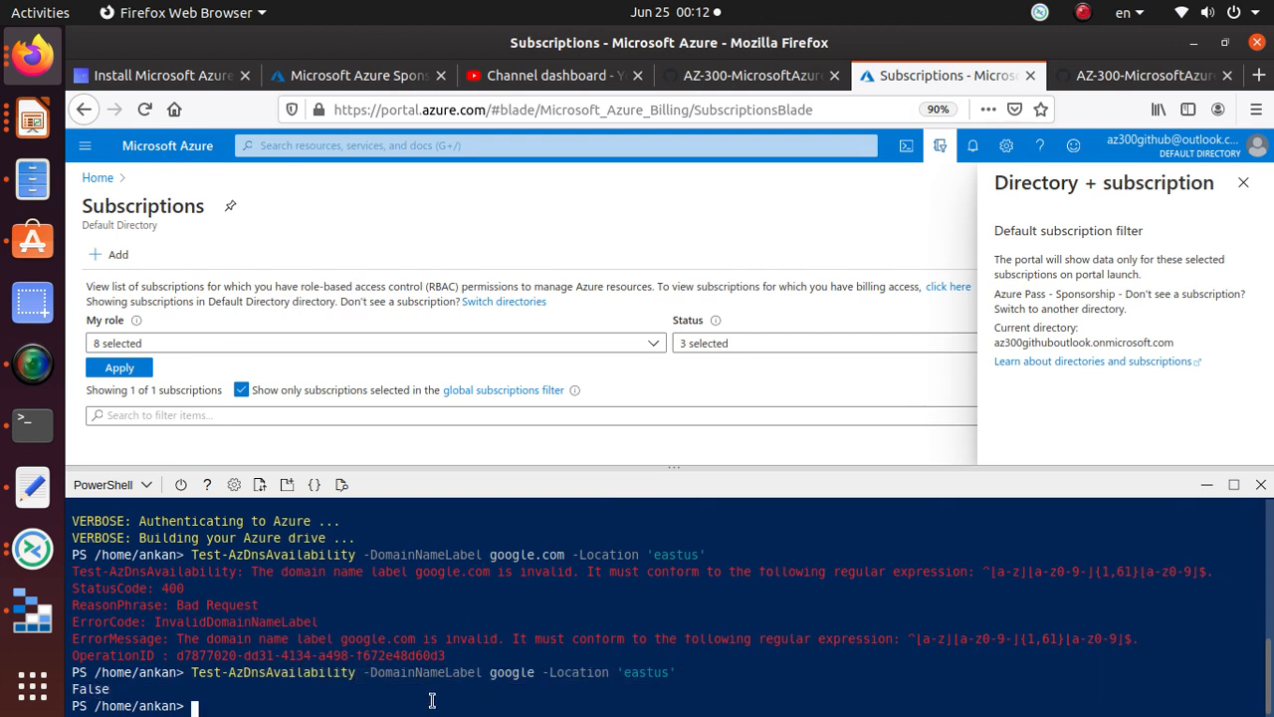
Step: Rerun the check with the label az300dnsabasu, getting True, and select that command
key("Up")
key("Left")
key("Left")
key("Left")
key("Left")
key("Left")
key("Left")
key("Left")
key("Left")
key("Left")
key("Left")
key("Left")
key("Left")
key("Left")
key("Left")
key("Left")
key("Left")
key("Left")
key("Left")
key("Left")
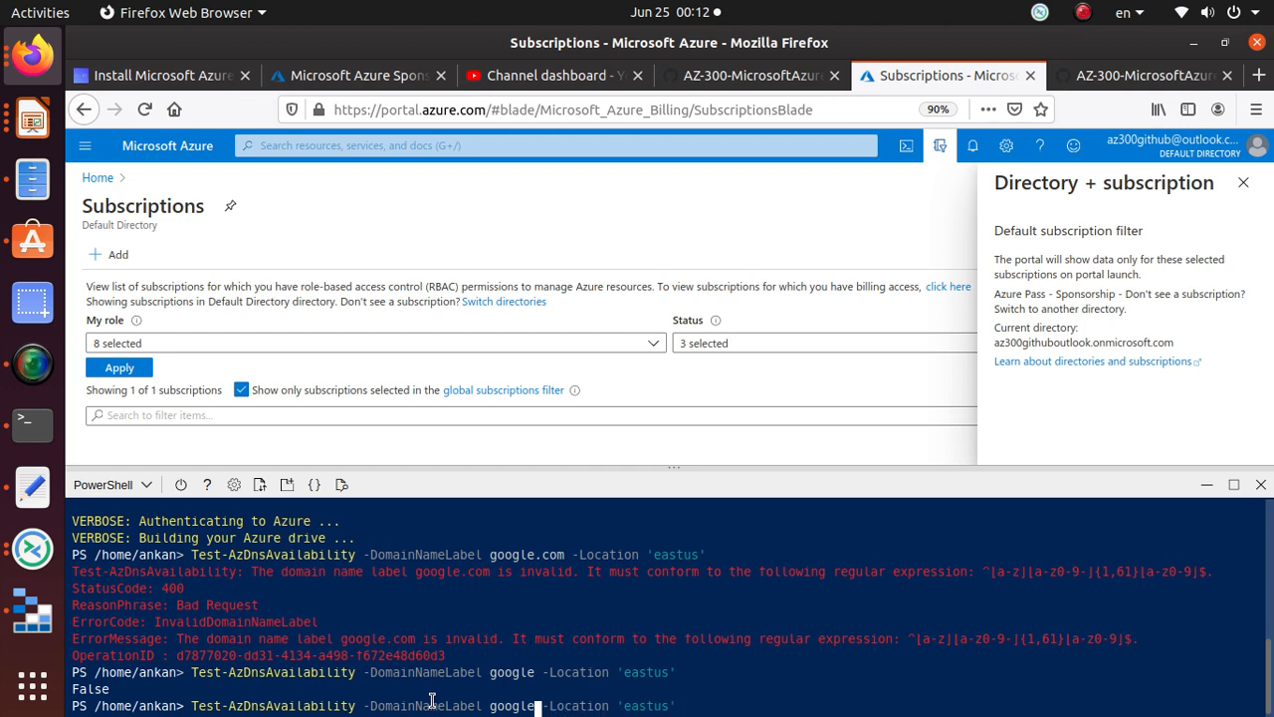
key("BackSpace")
key("BackSpace")
key("BackSpace")
key("BackSpace")
key("BackSpace")
key("BackSpace")
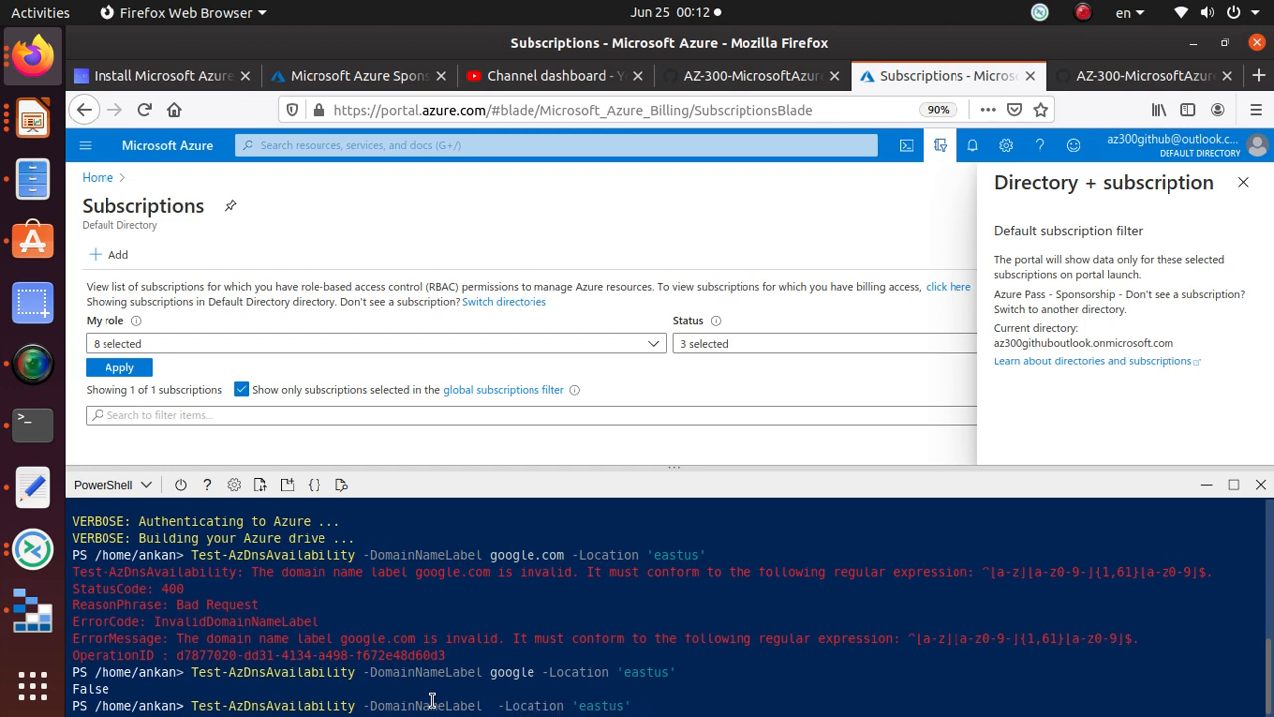
type("az300")
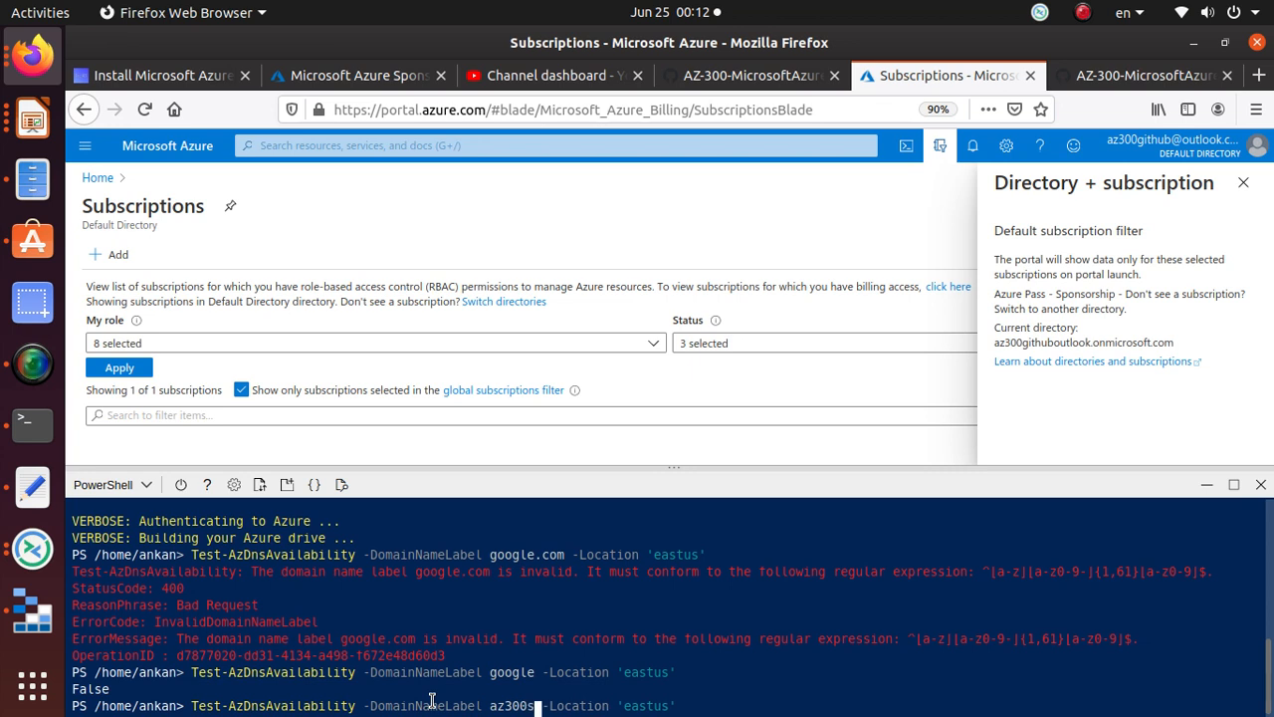
type("dnsabasu")
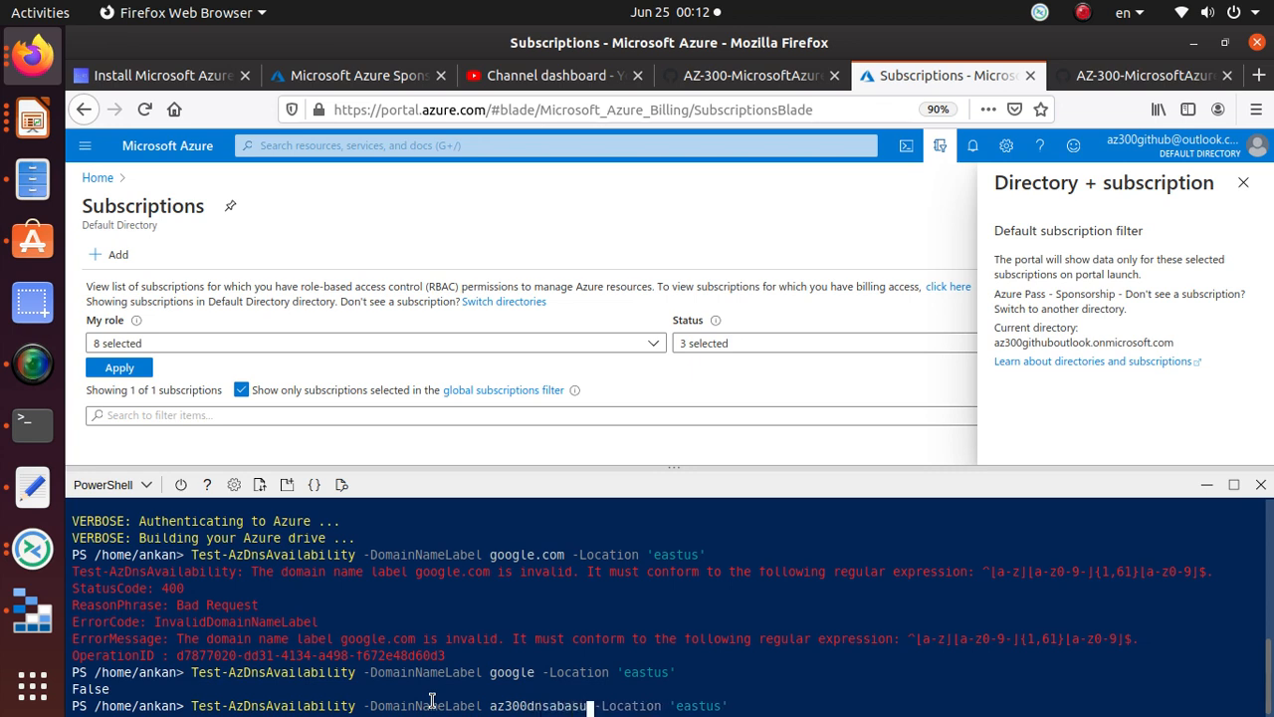
key("Return")
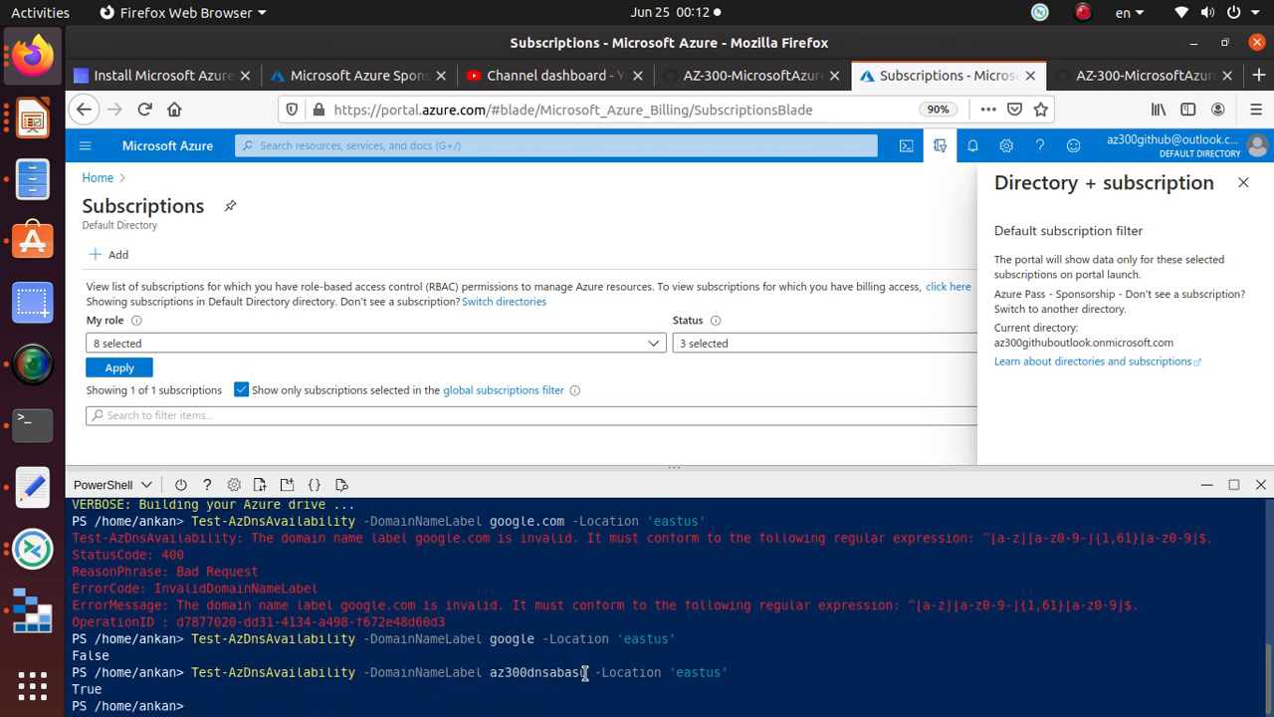
left_click_drag(587, 673, 479, 674)
left_click_drag(113, 688, 70, 684)
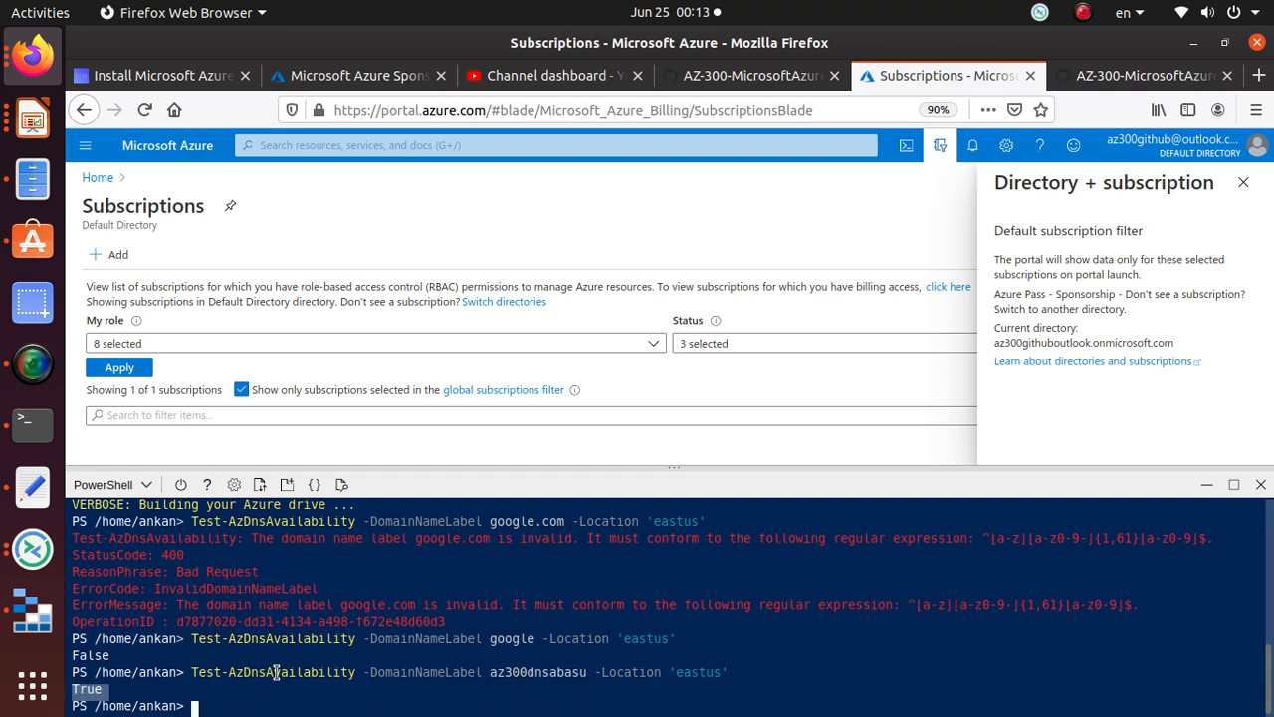
key("alt+Tab")
key("alt+Tab")
left_click_drag(729, 673, 194, 675)
Step: Replace the old command in the notes with the successful az300dnsabasu command
right_click(194, 675)
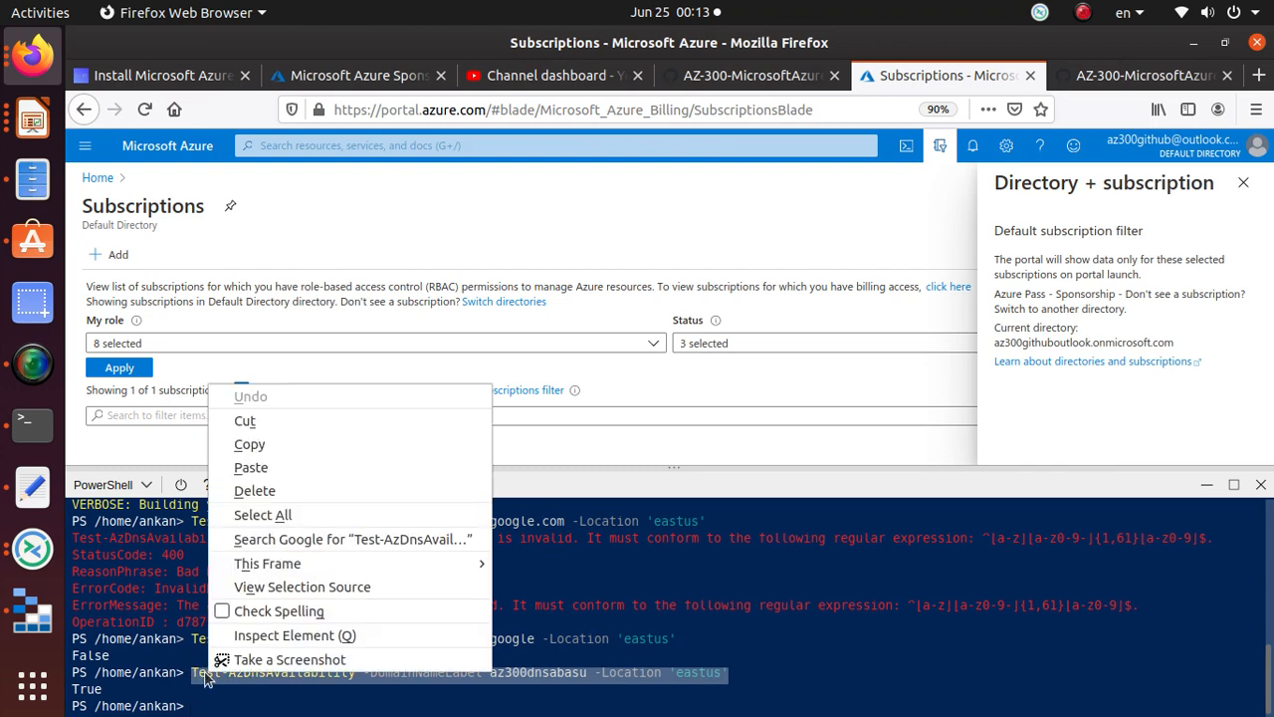
left_click(306, 440)
left_click(32, 486)
left_click_drag(753, 215, 189, 214)
key("ctrl+v")
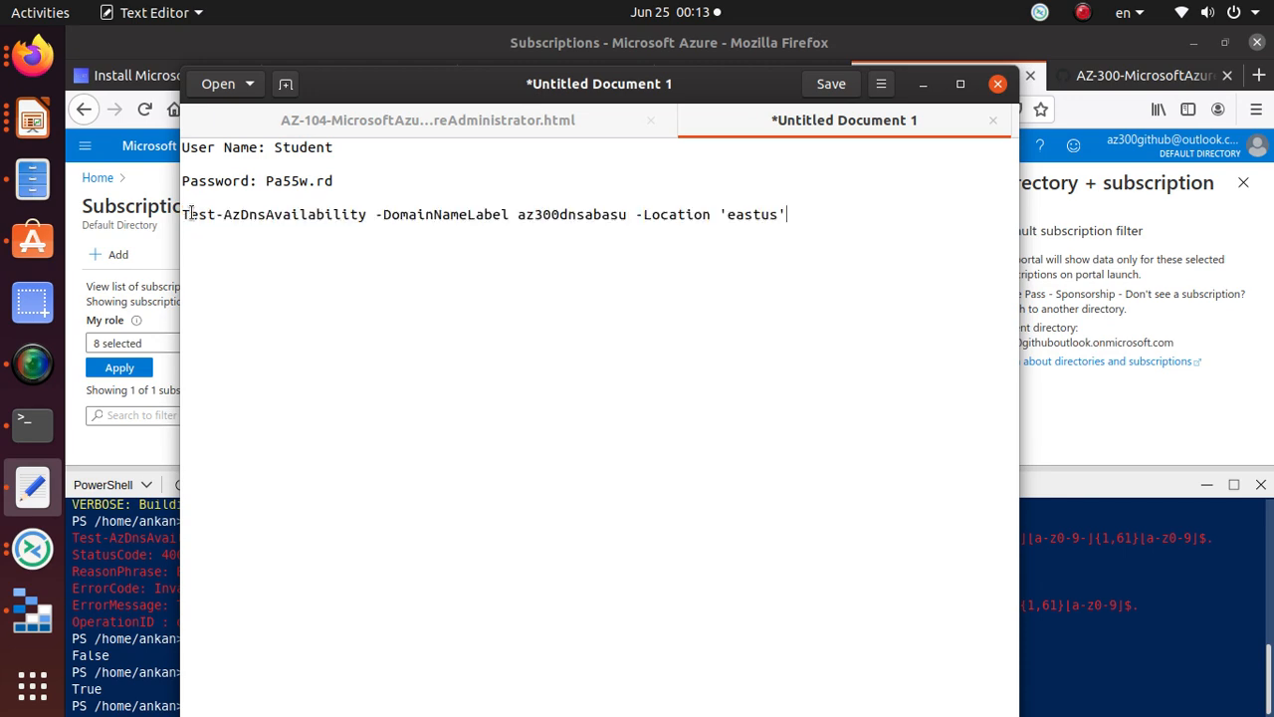
Step: Save the notes as 300labs
key("ctrl+s")
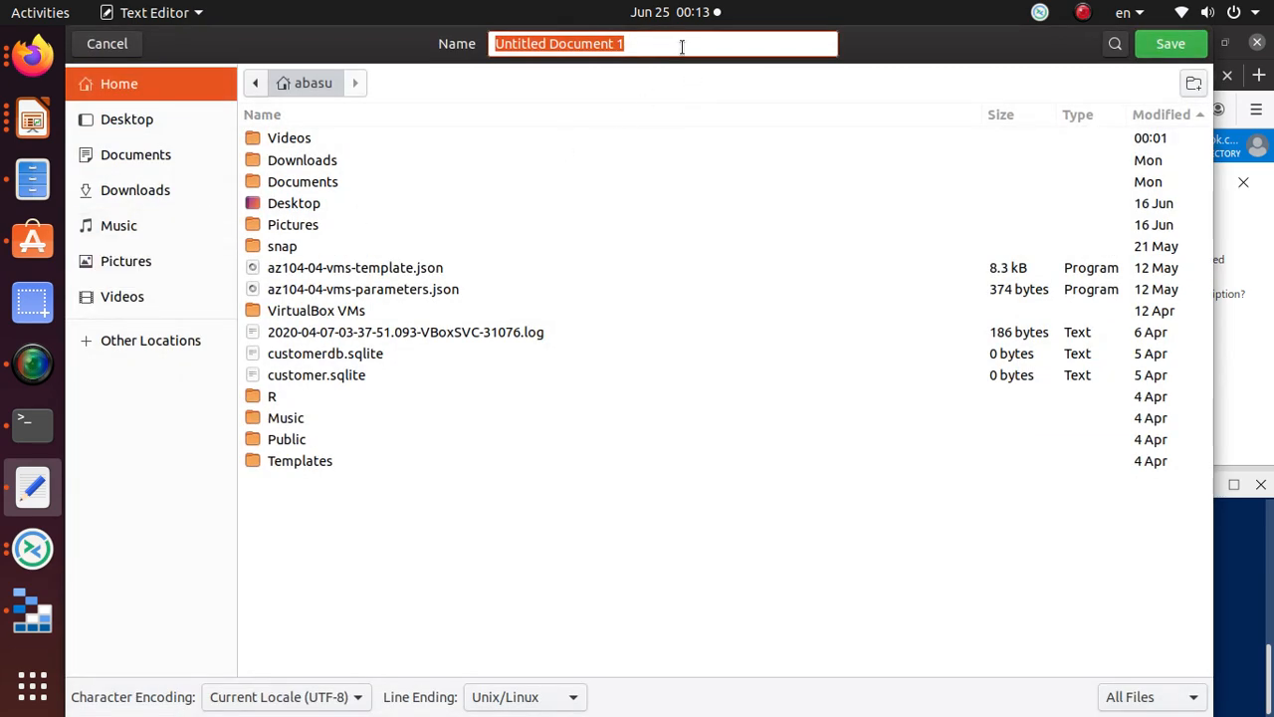
type("300")
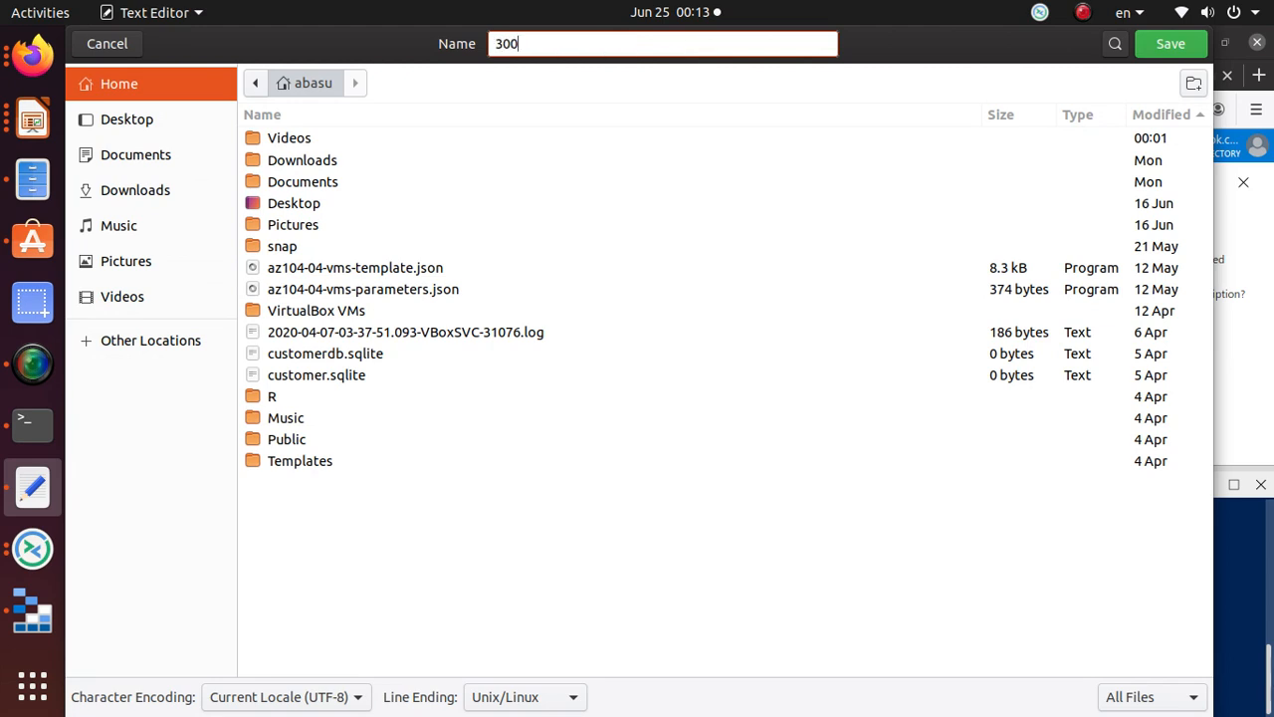
type("labs")
key("Return")
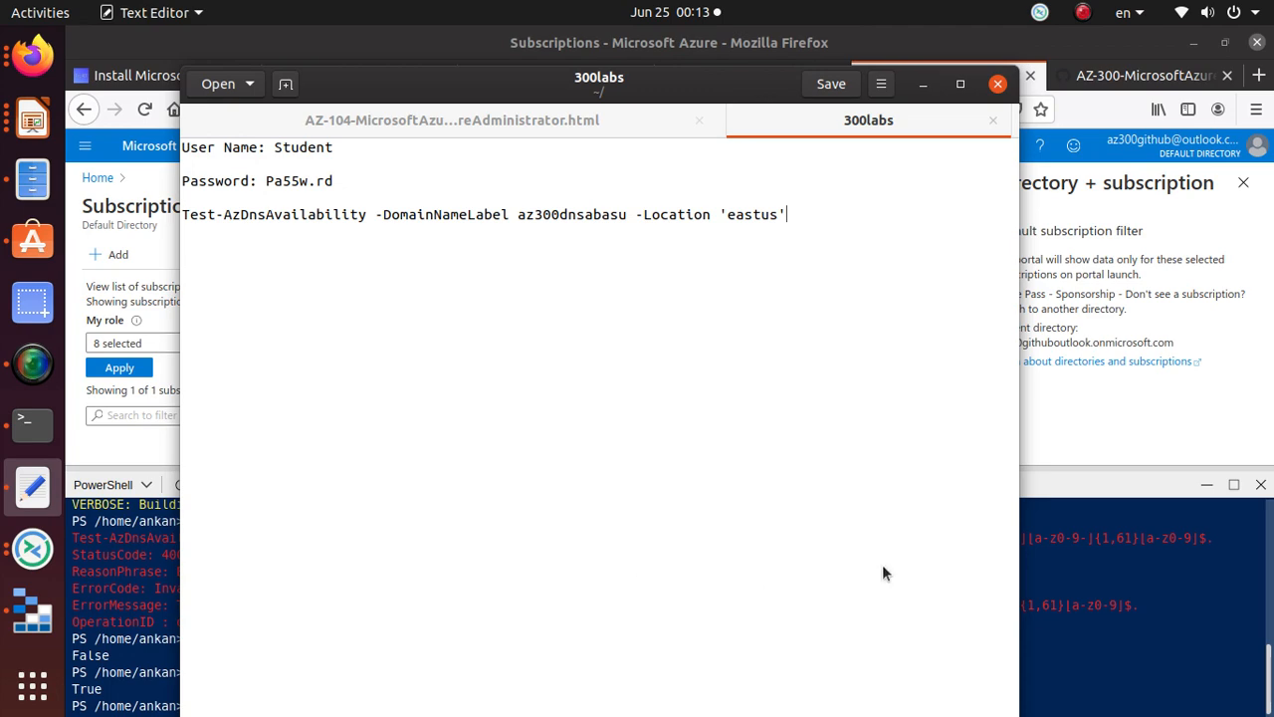
left_click(1082, 540)
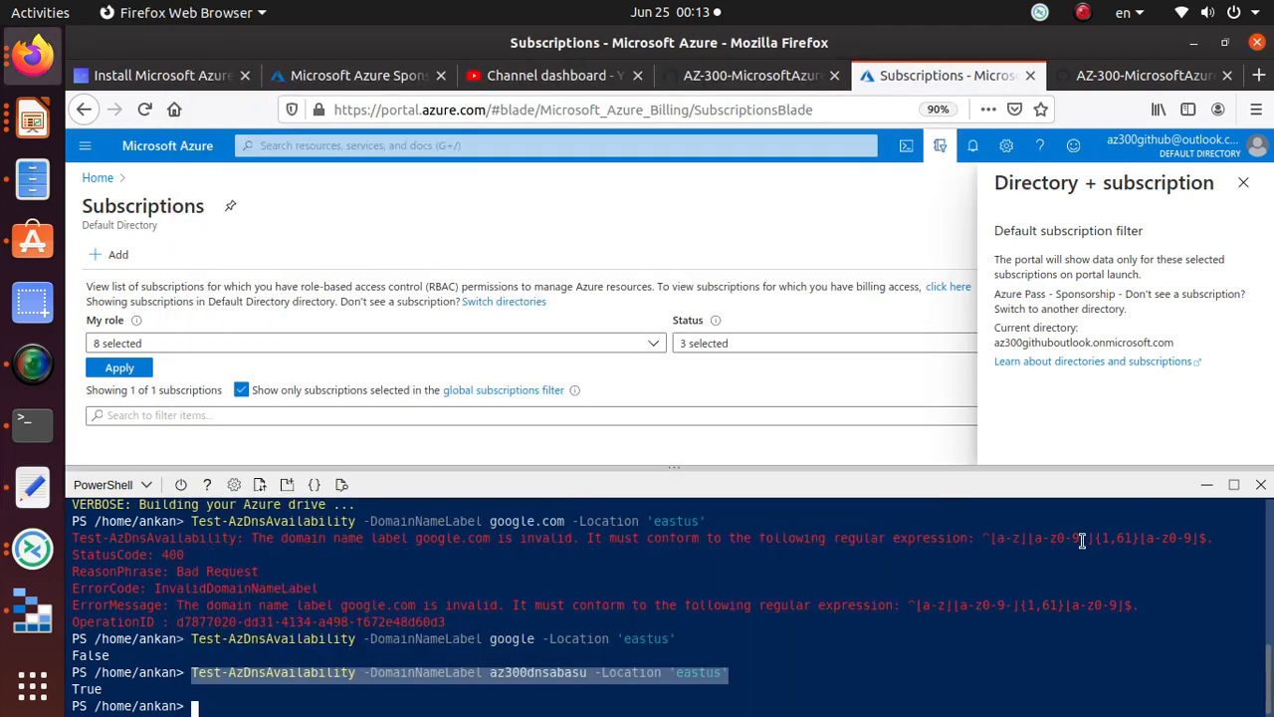
Step: Review the command template, the expected True result, and the reminder to keep the label
left_click(1122, 82)
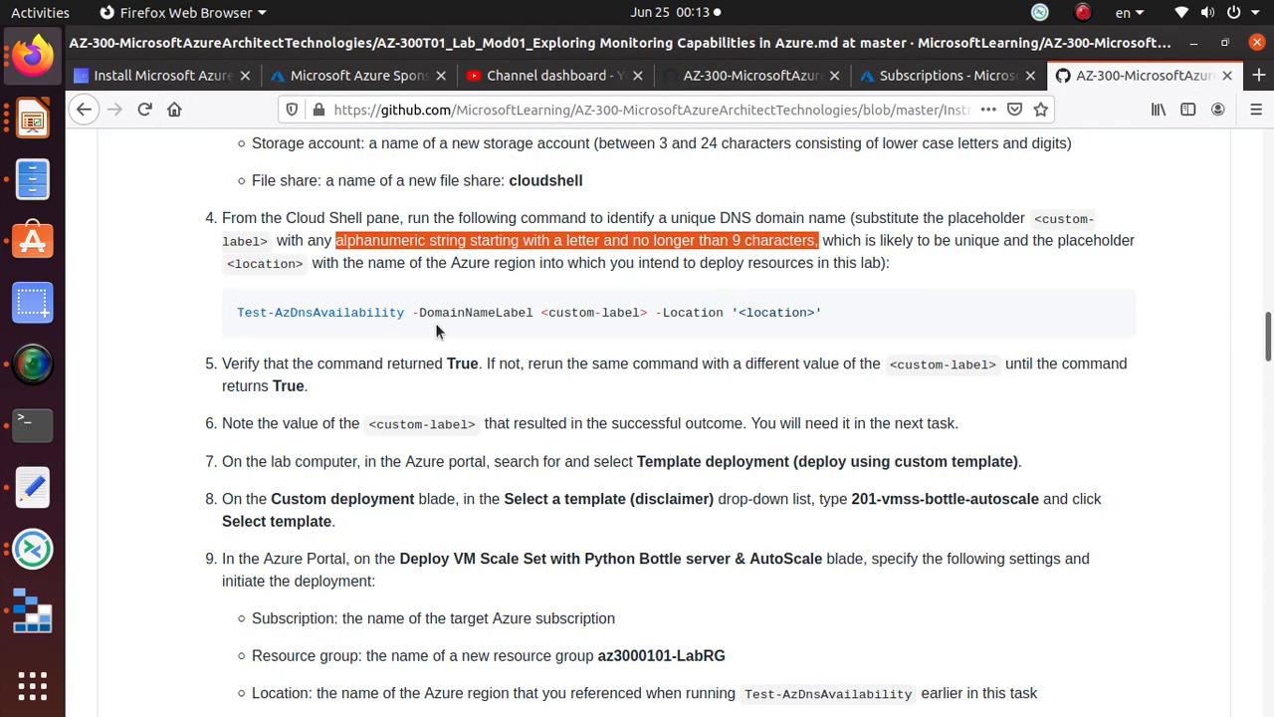
left_click_drag(822, 312, 177, 393)
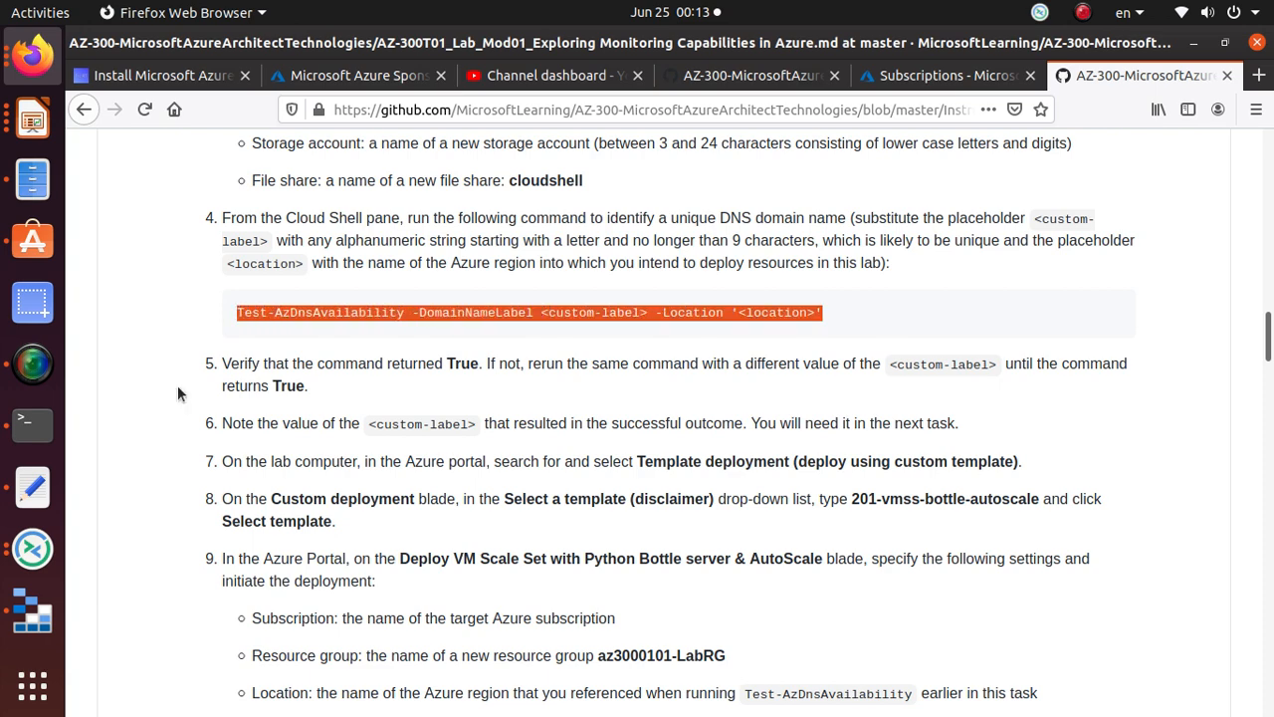
scroll(221, 314, "down", 2)
left_click_drag(446, 256, 482, 258)
scroll(388, 359, "down", 1)
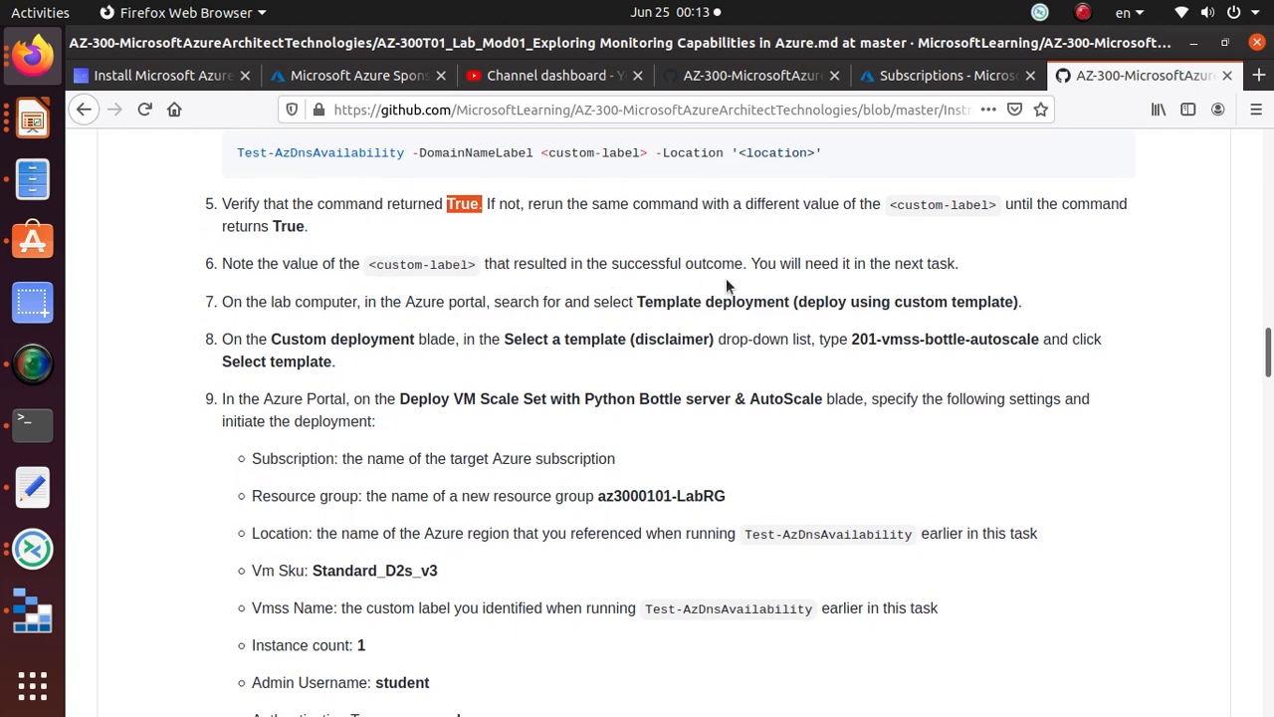
left_click_drag(740, 269, 979, 267)
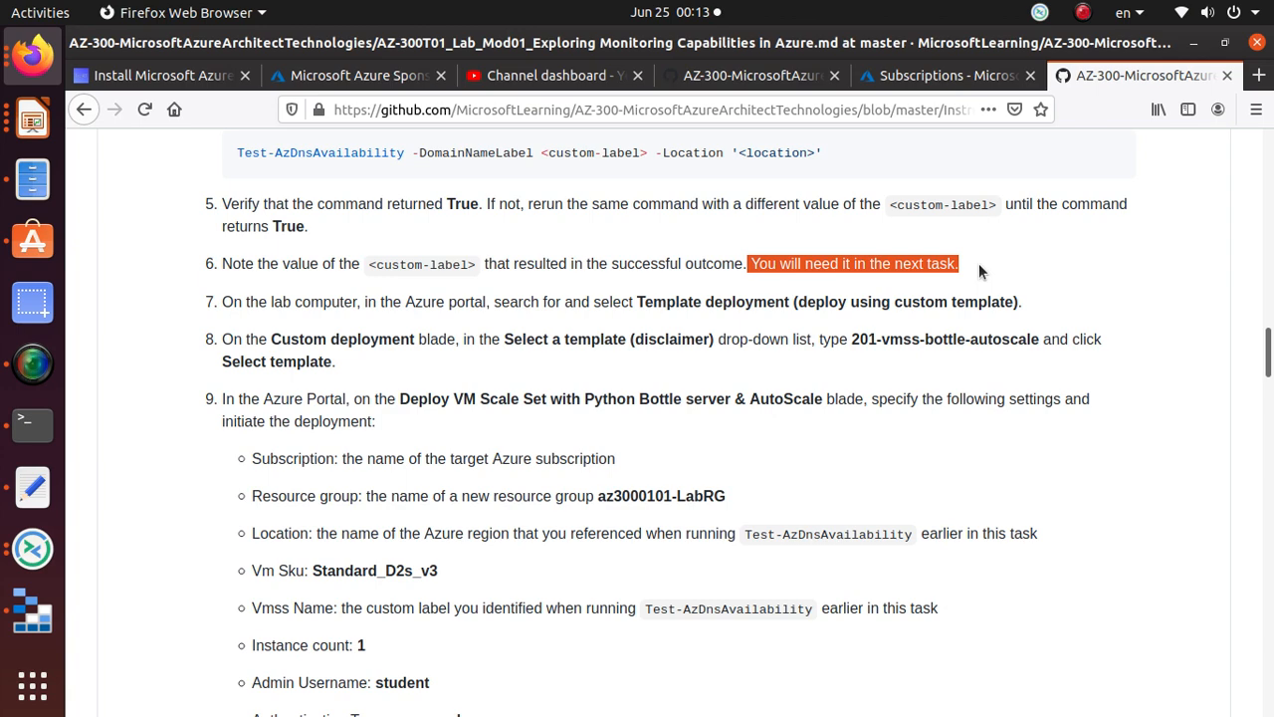
Step: Confirm the az300dnsabasu label in the notes and read step 7 on Template deployment
key("alt+Tab")
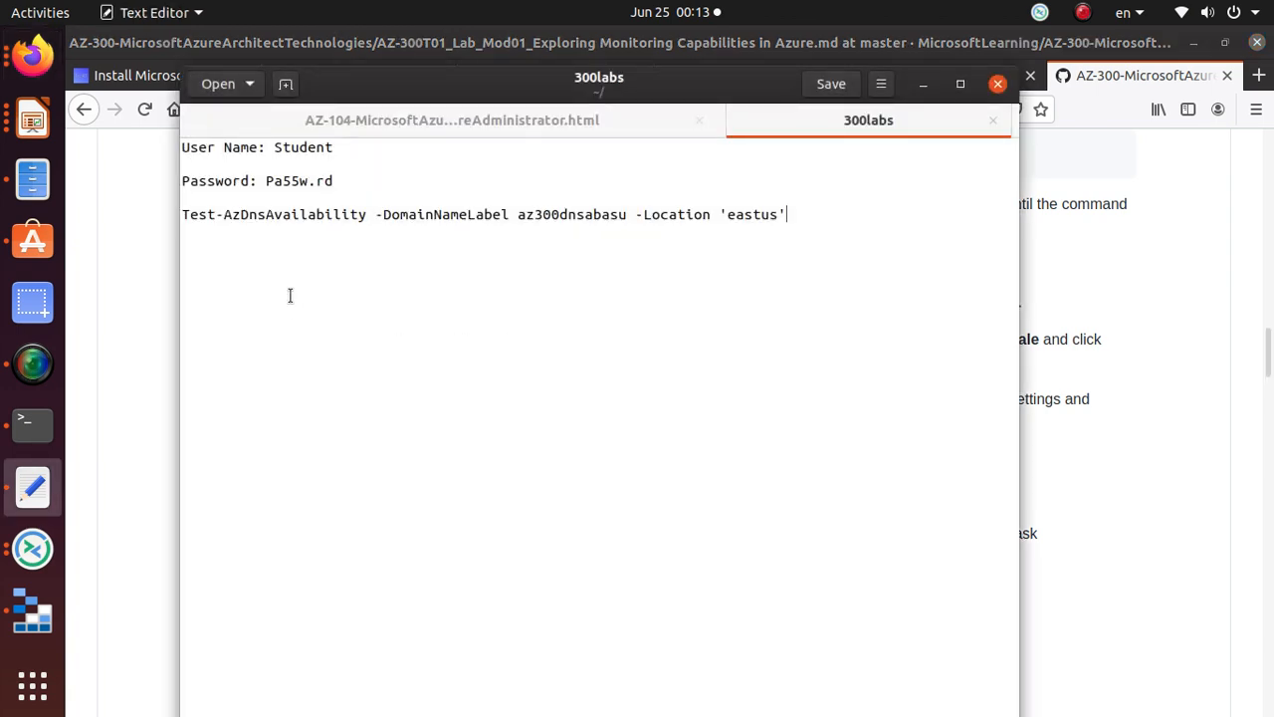
left_click_drag(519, 213, 627, 214)
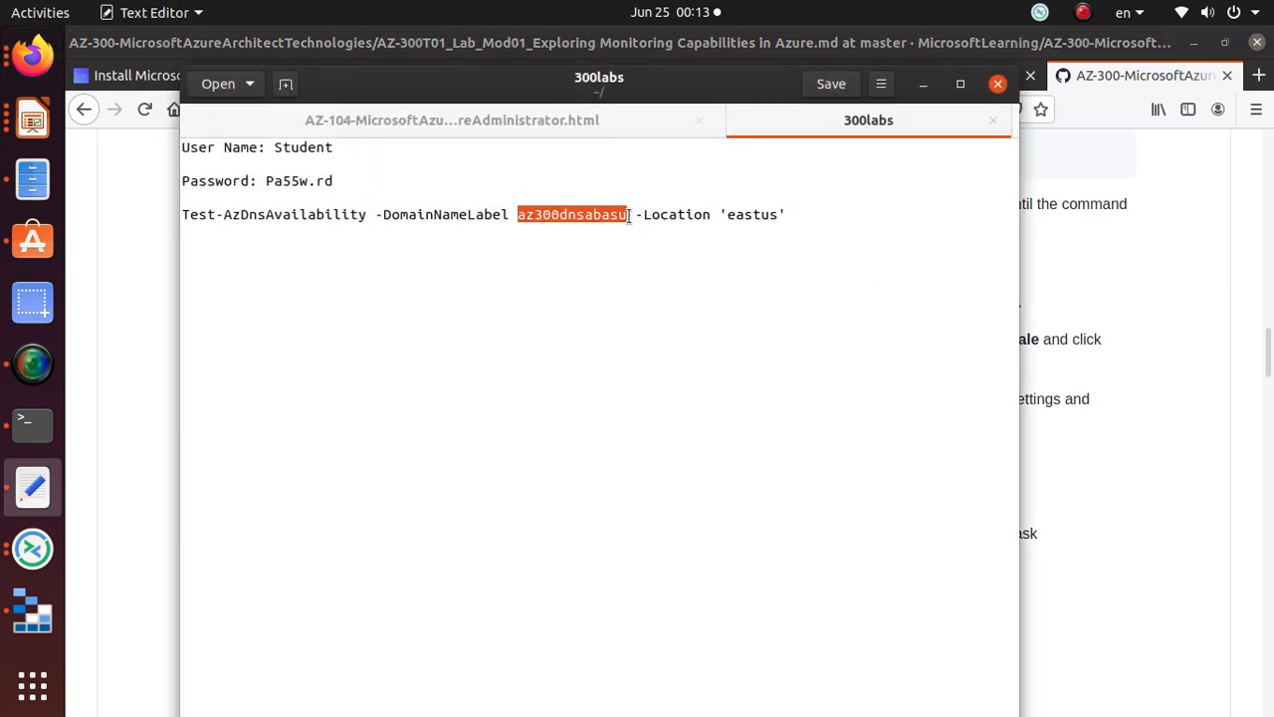
key("alt+Tab")
scroll(358, 329, "down", 2)
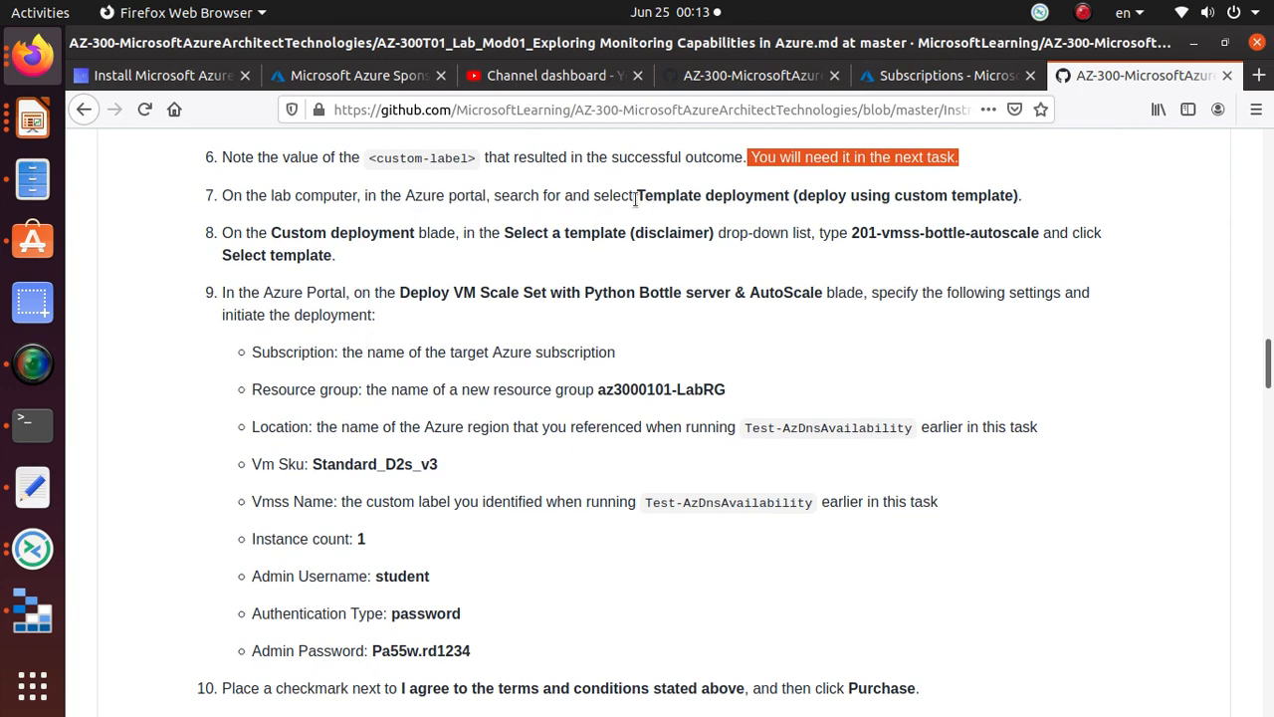
left_click_drag(637, 197, 790, 201)
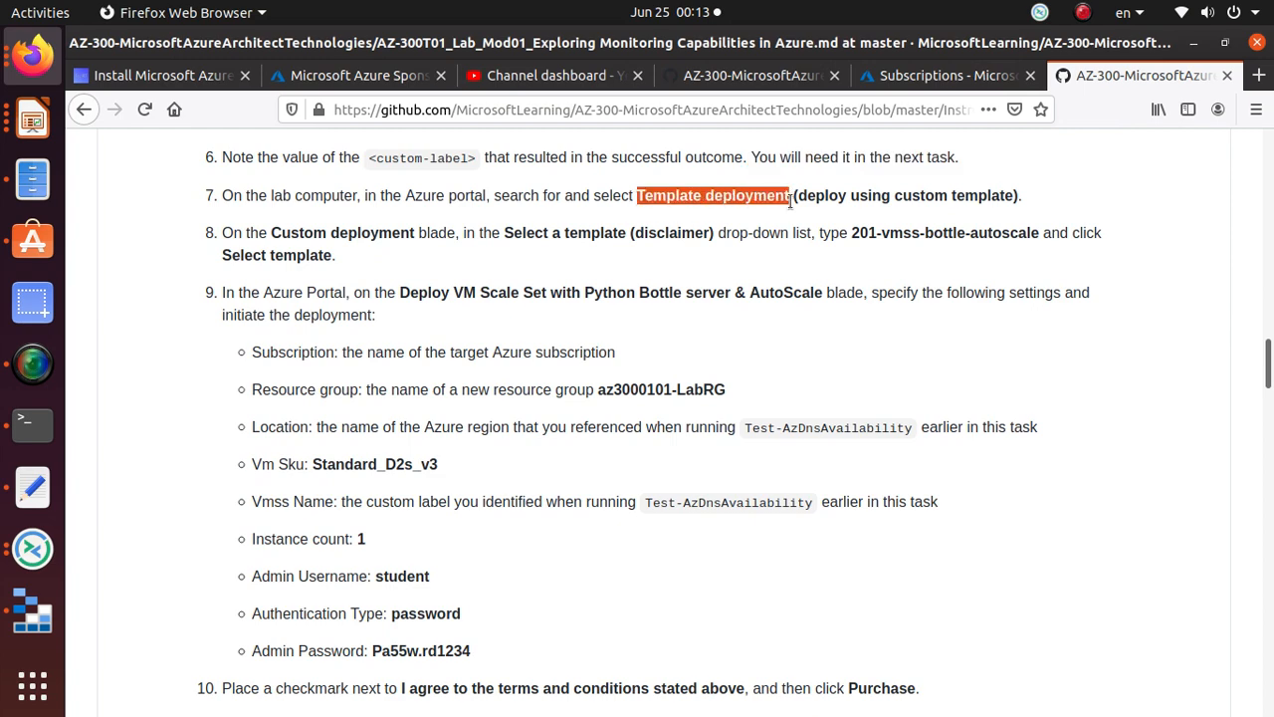
key("alt+Tab")
key("alt+Tab")
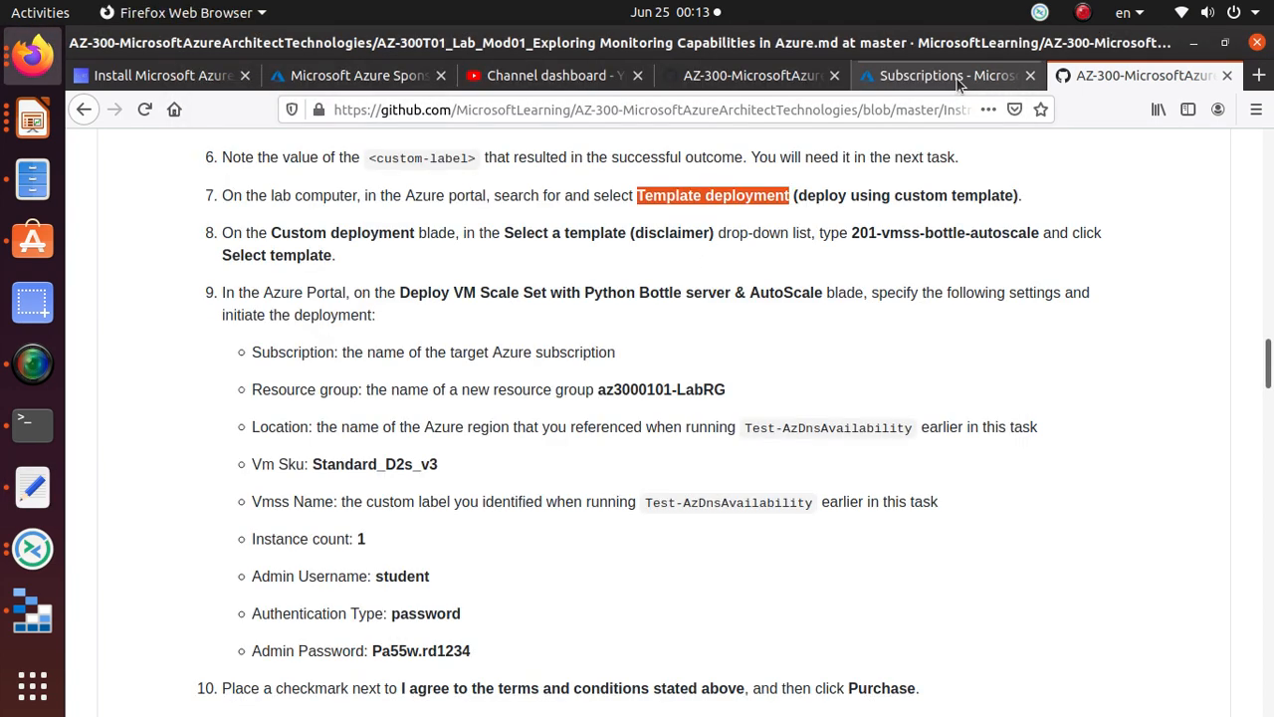
left_click(957, 79)
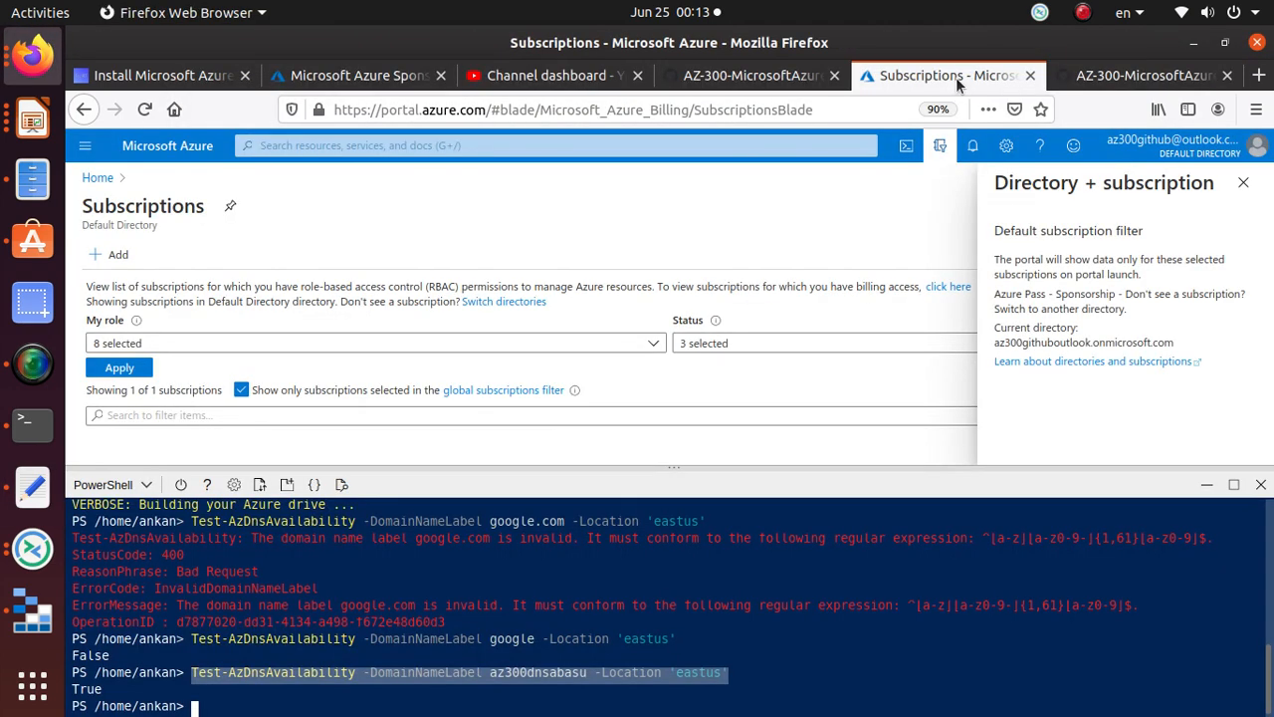
Step: Search the portal for 'template depl' and open the custom template deployment service
left_click(292, 146)
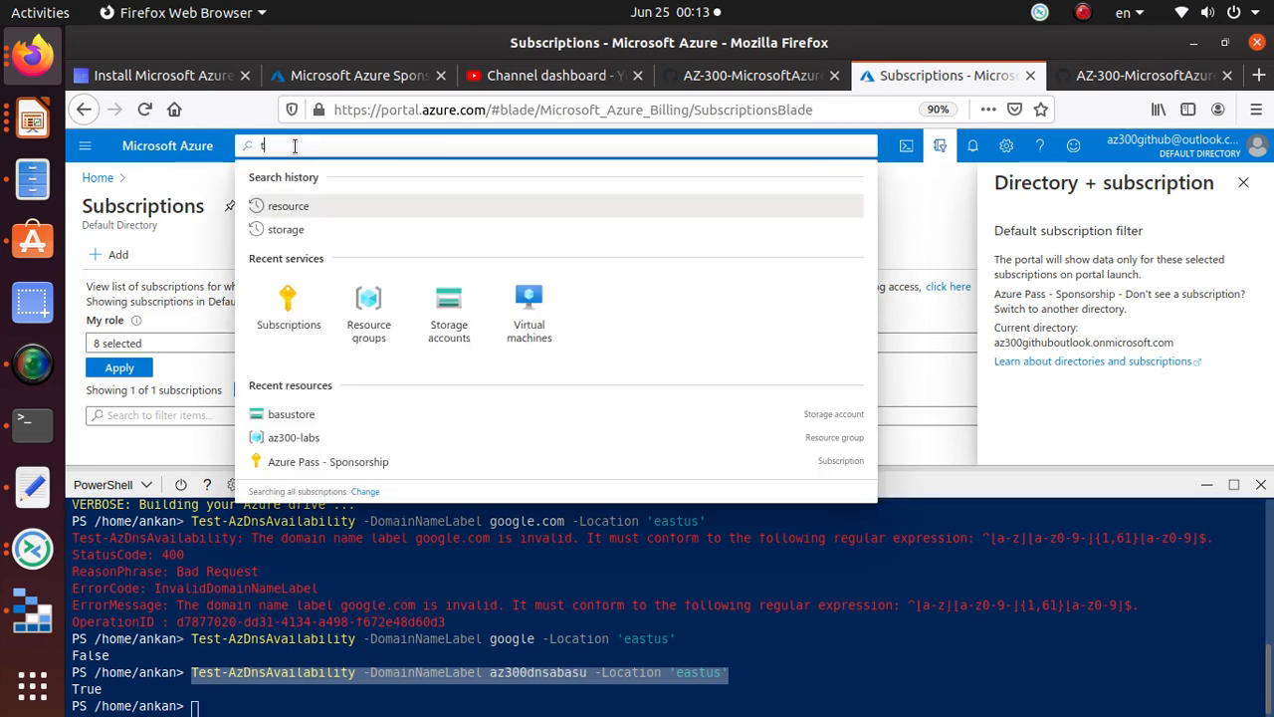
type("template de")
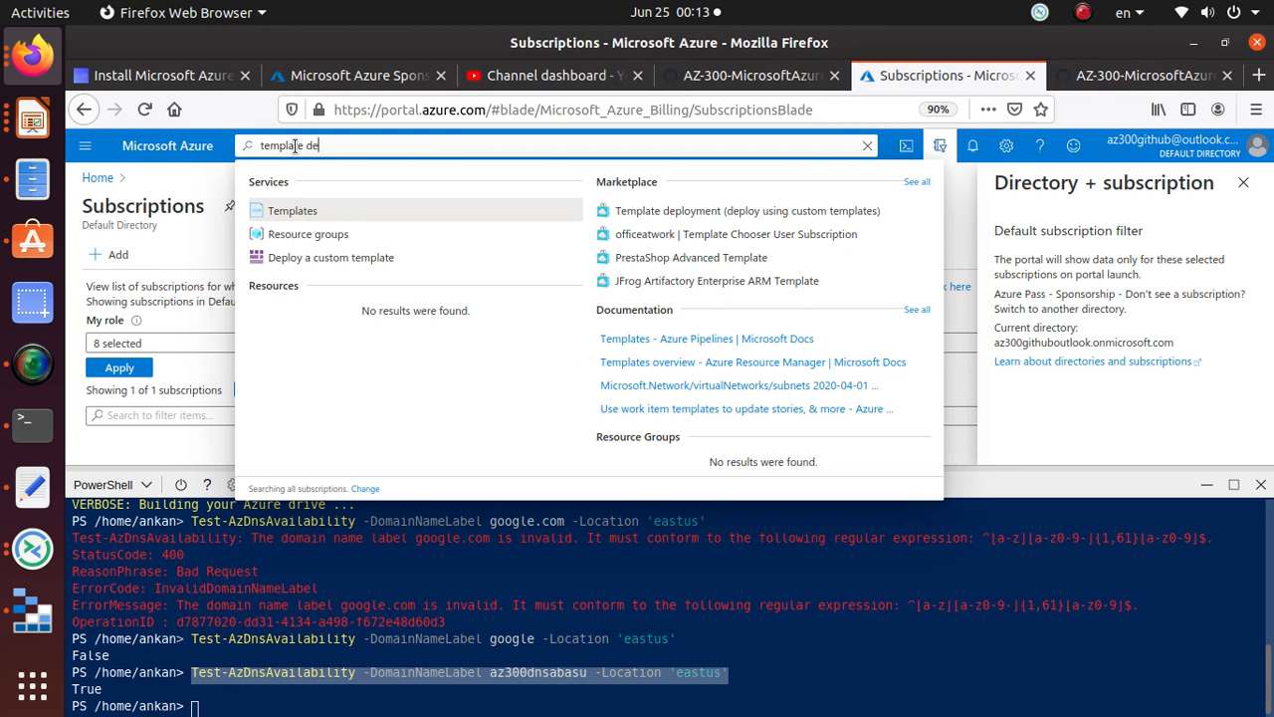
type("pl")
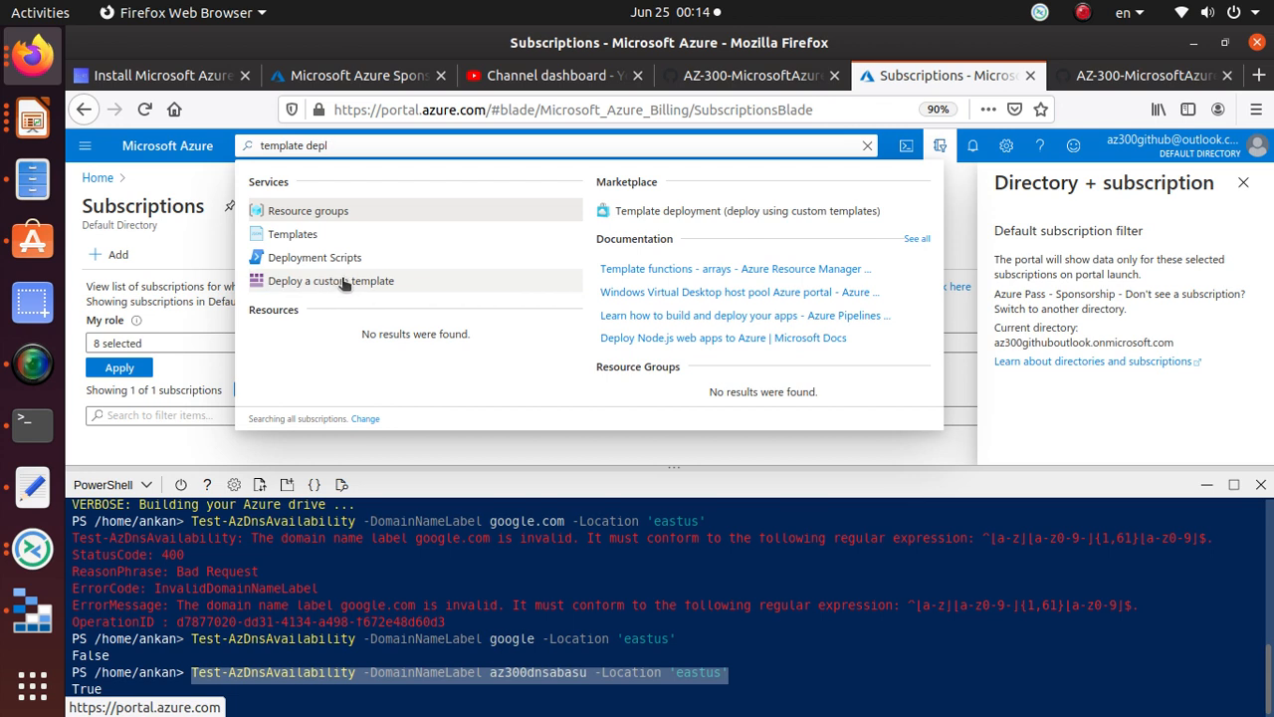
left_click(340, 280)
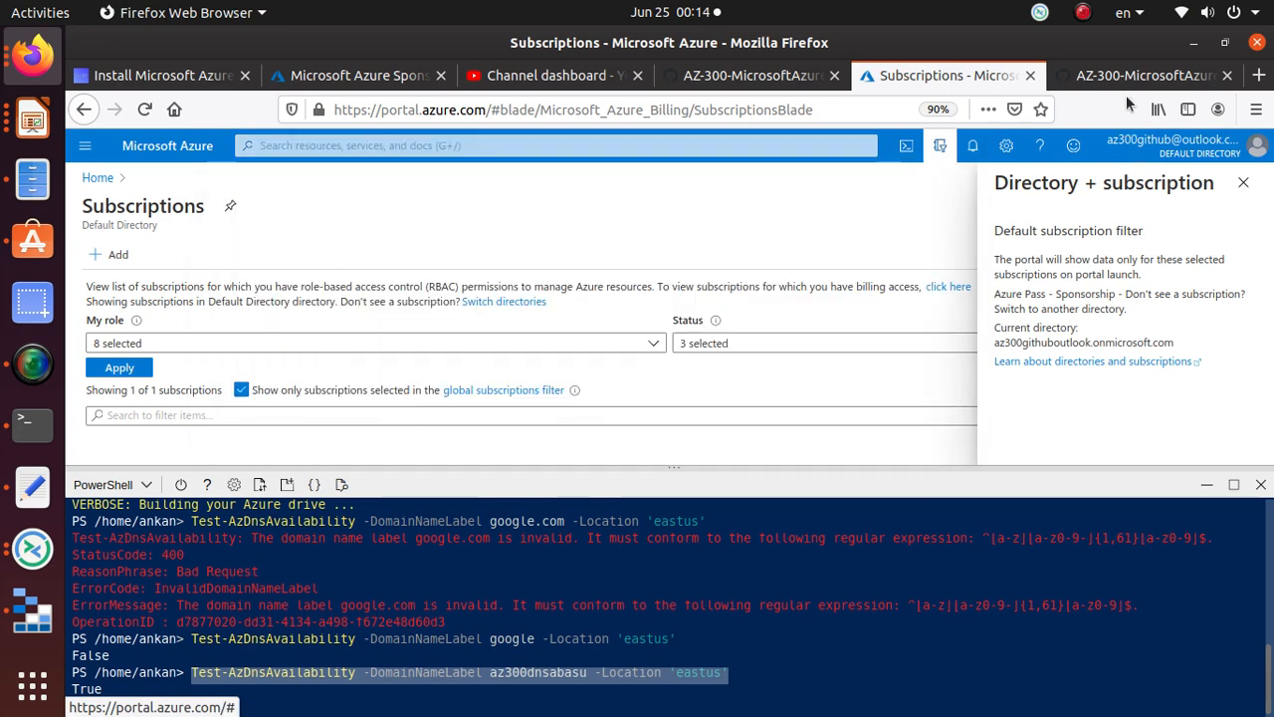
Step: Recheck step 7's Template deployment entry and the sponsorship credit balance
left_click(1135, 77)
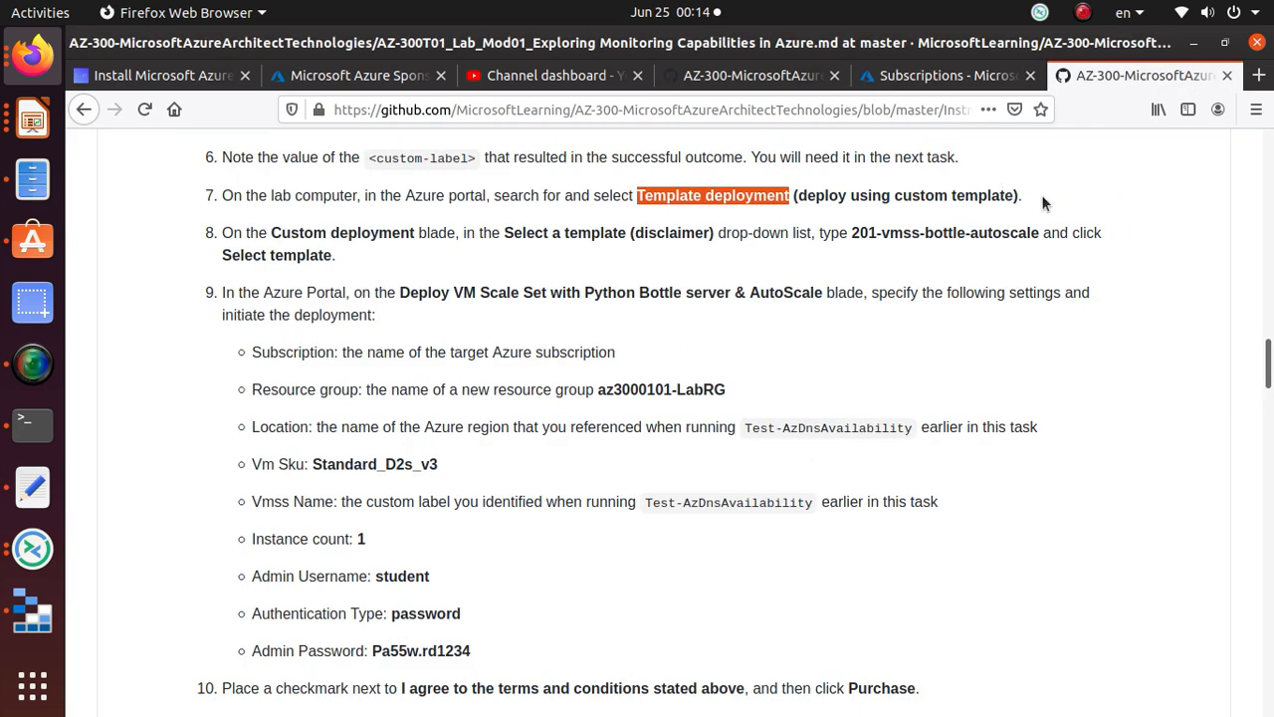
left_click_drag(1041, 203, 633, 203)
key("alt+Tab")
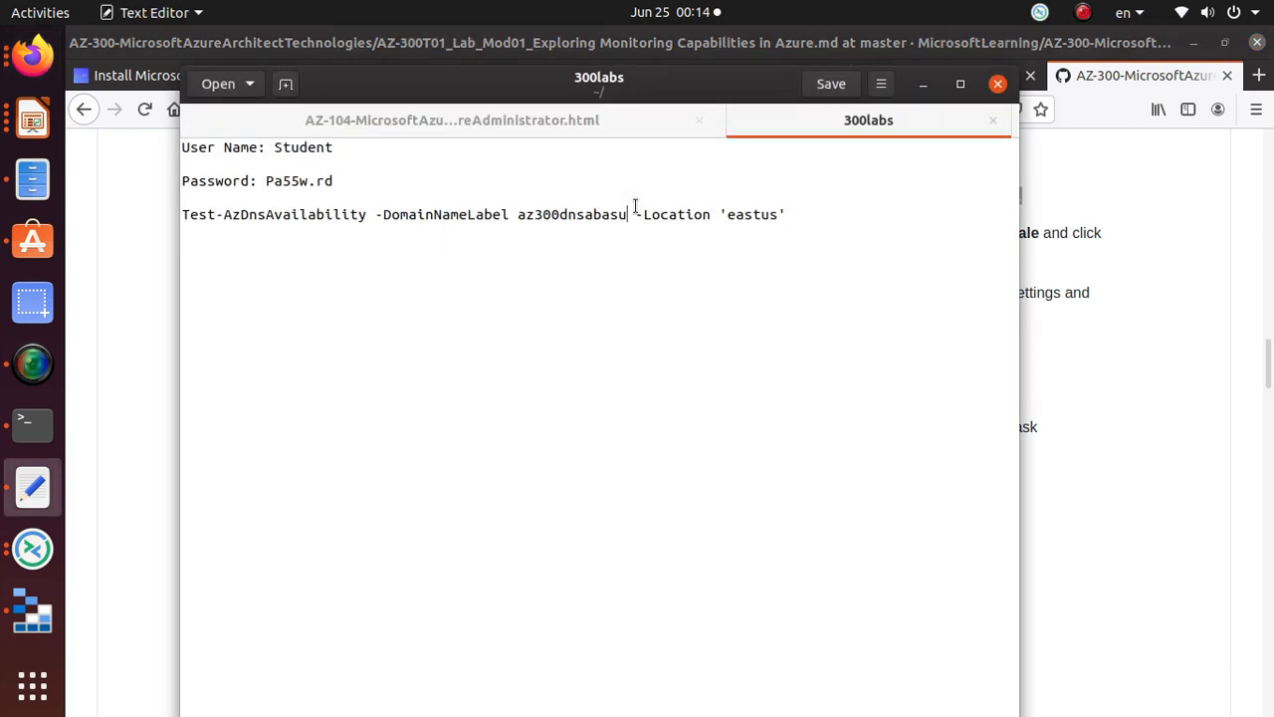
key("alt+Tab")
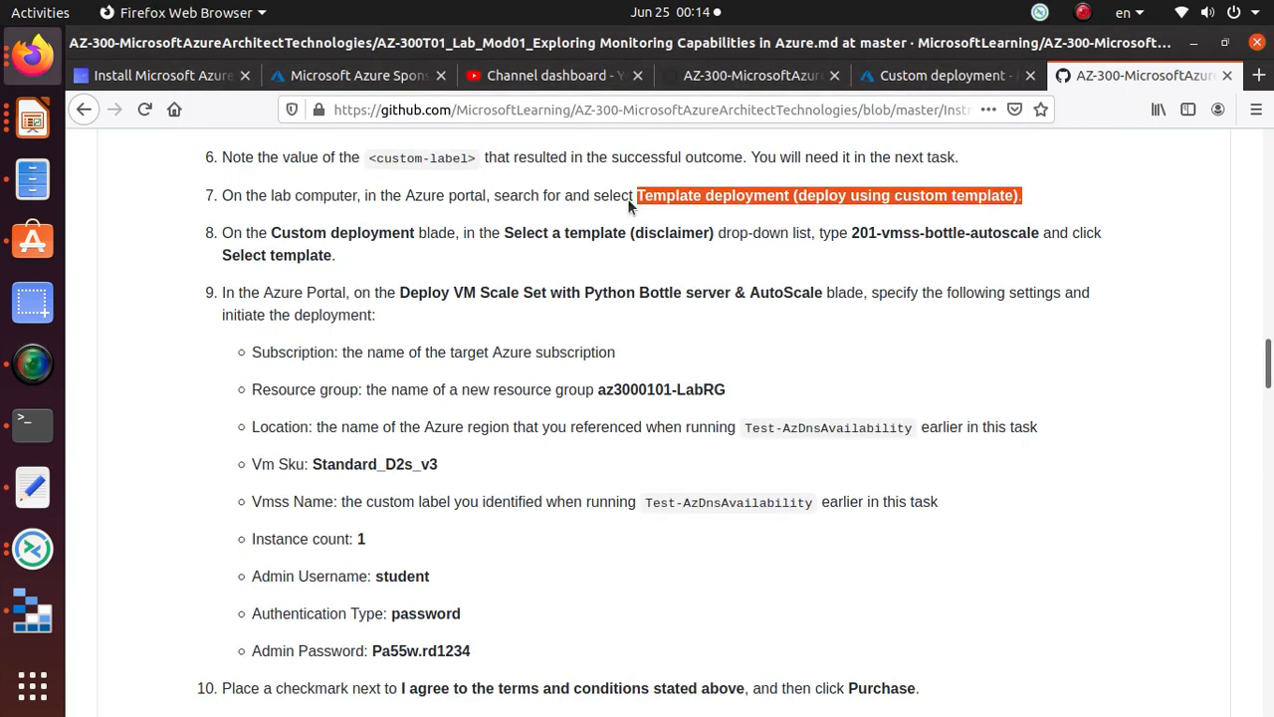
left_click(349, 75)
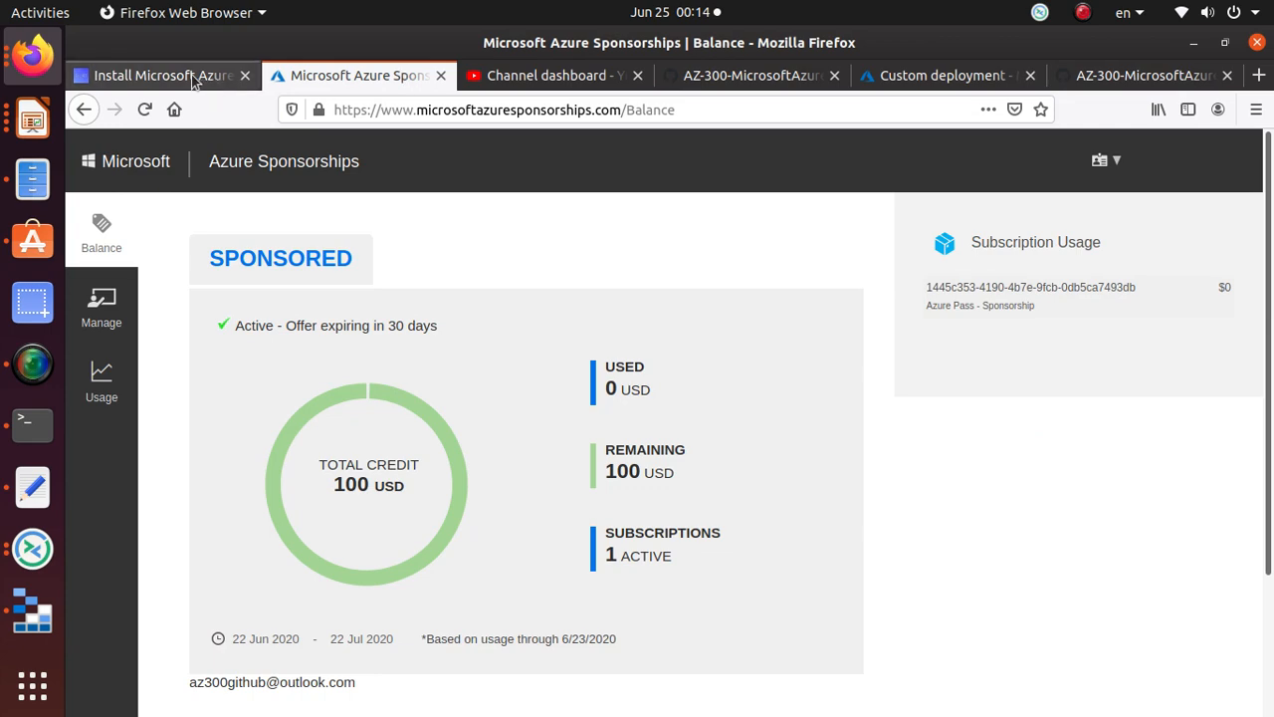
left_click(925, 77)
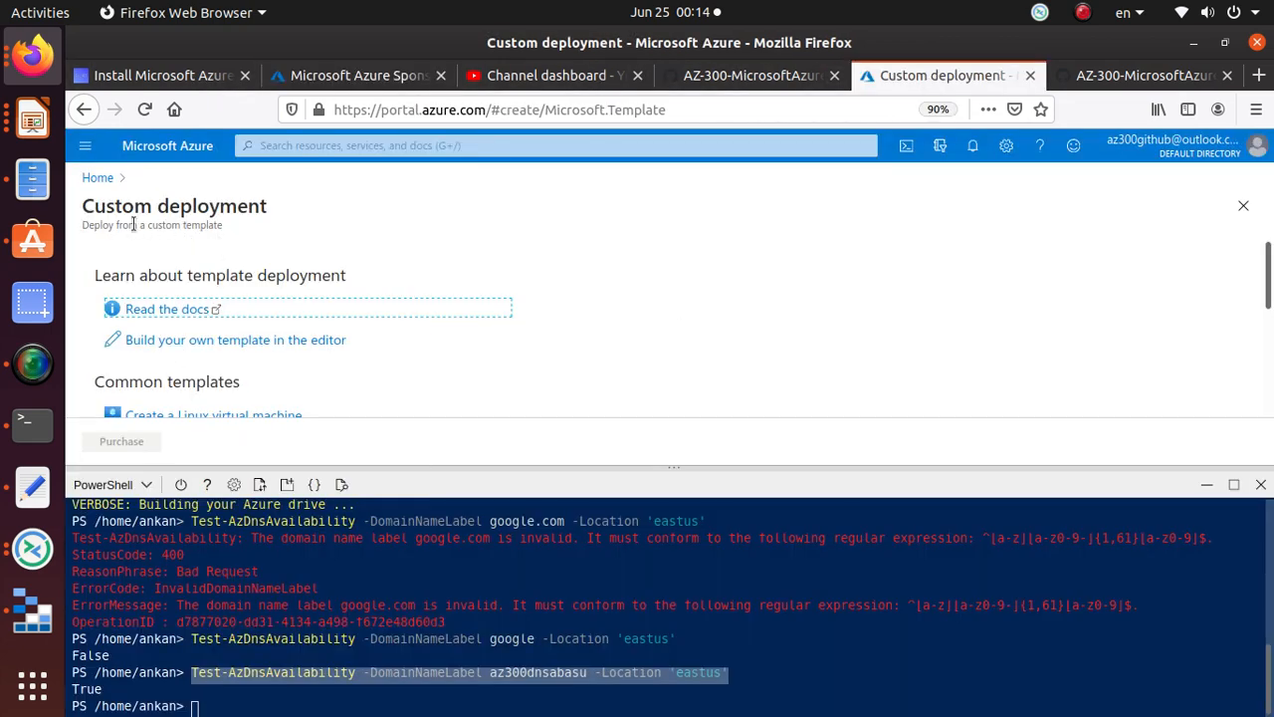
Step: Copy the template name 201-vmss-bottle-autoscale from step 8 of the lab instructions
left_click(1129, 76)
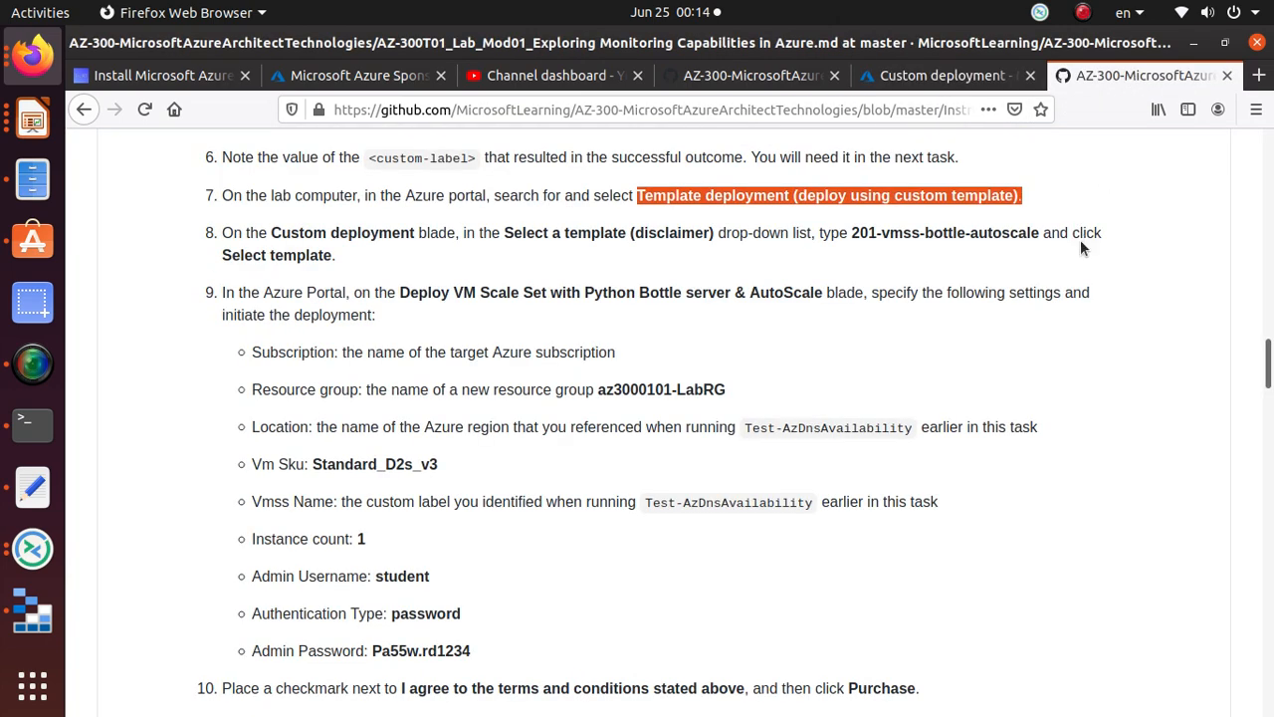
left_click(814, 199)
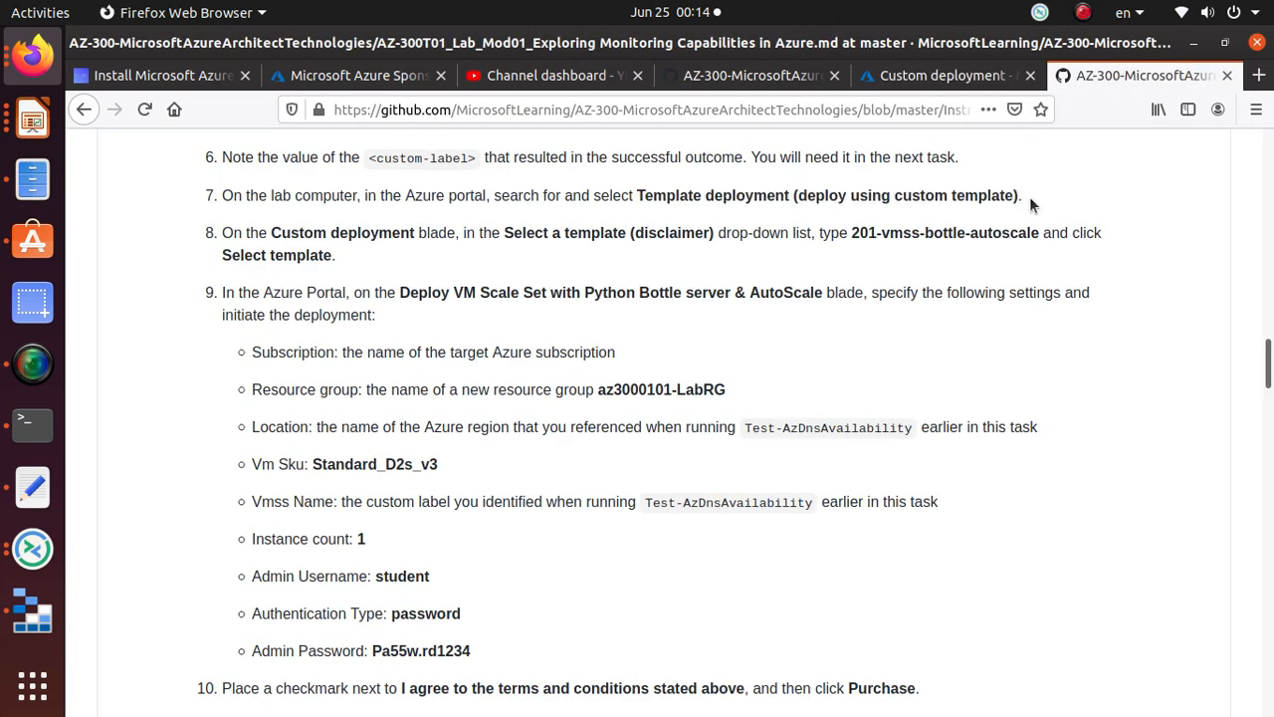
left_click_drag(1029, 196, 638, 199)
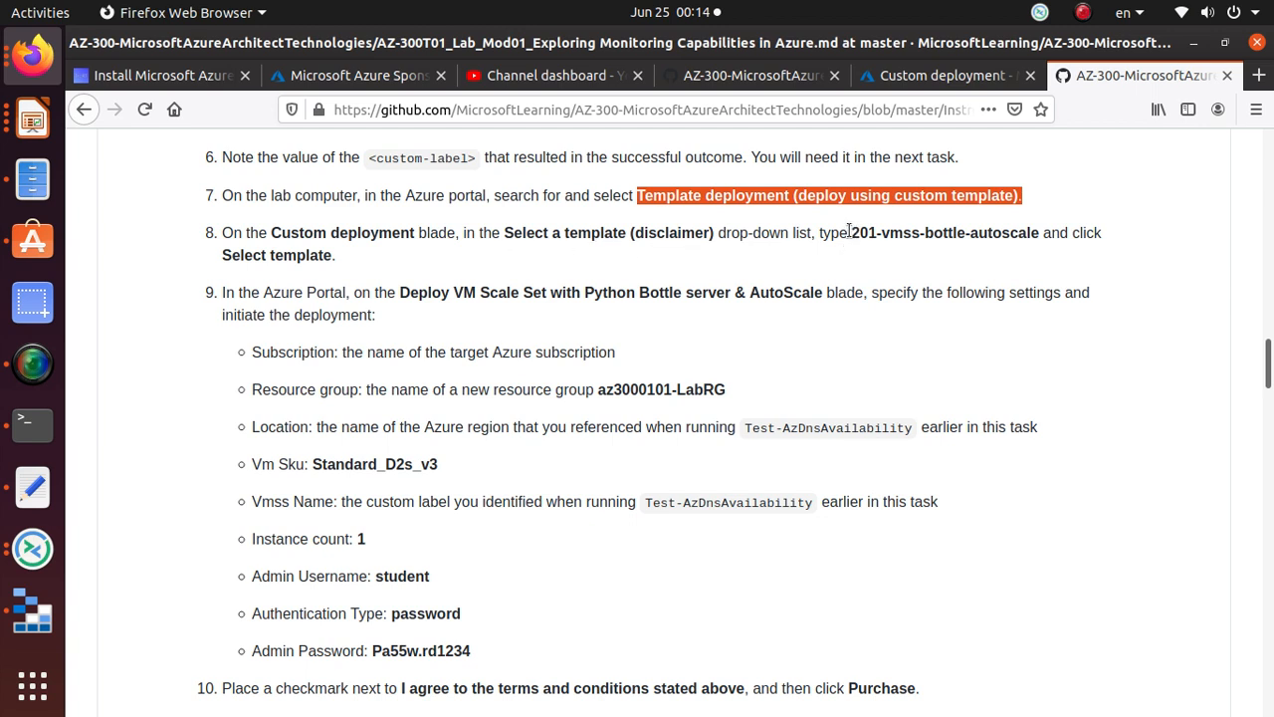
left_click_drag(851, 233, 1035, 237)
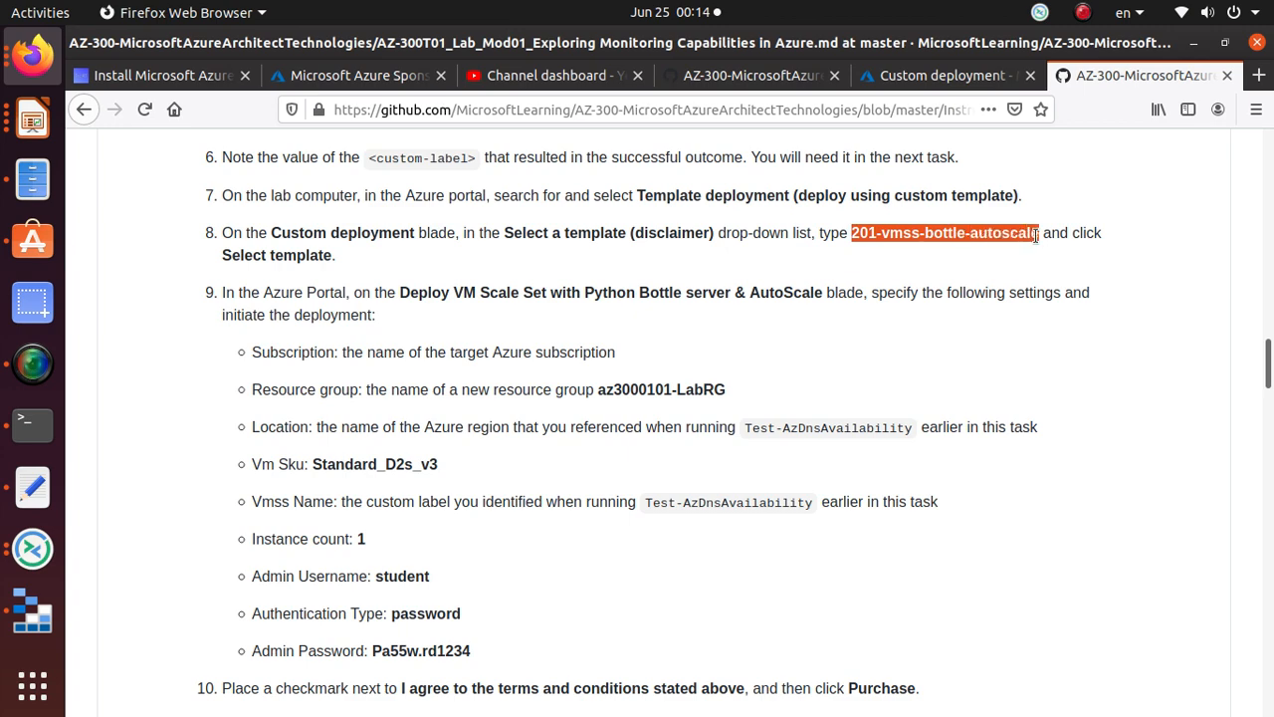
right_click(1037, 239)
left_click(1102, 255)
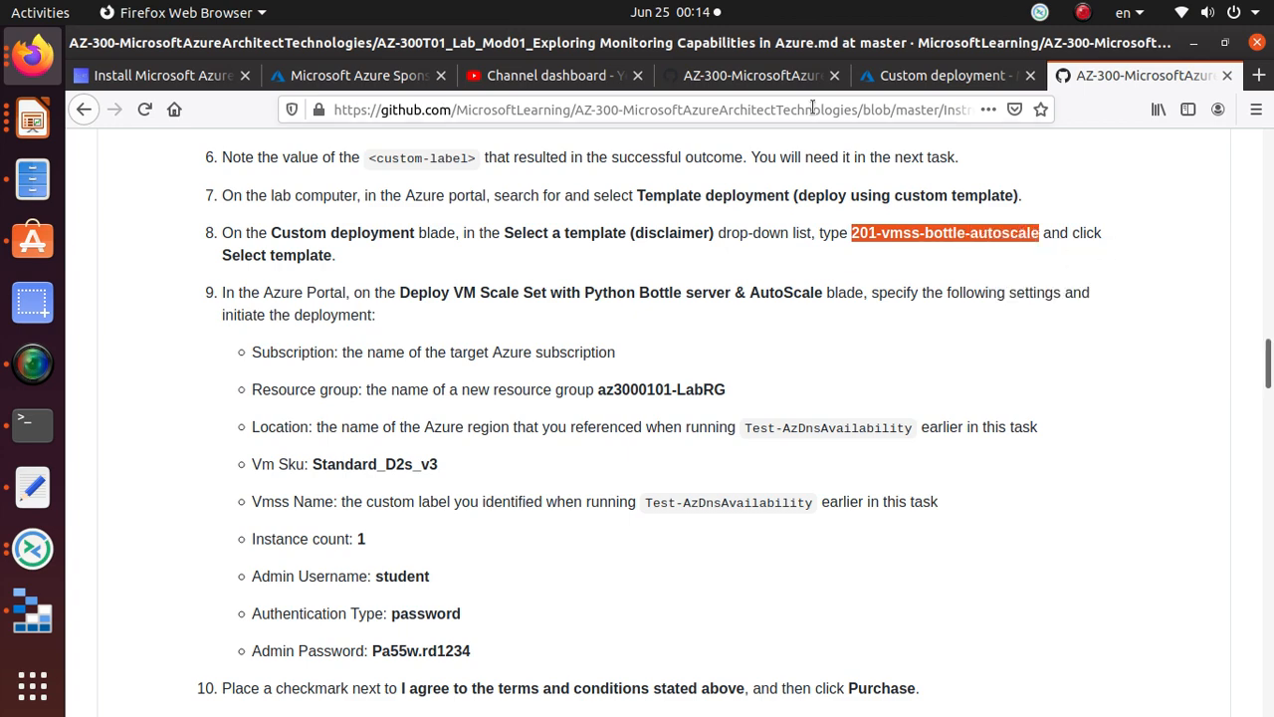
Step: Select 201-vmss-bottle-autoscale from the GitHub quickstart template list
left_click(896, 75)
scroll(346, 377, "down", 2)
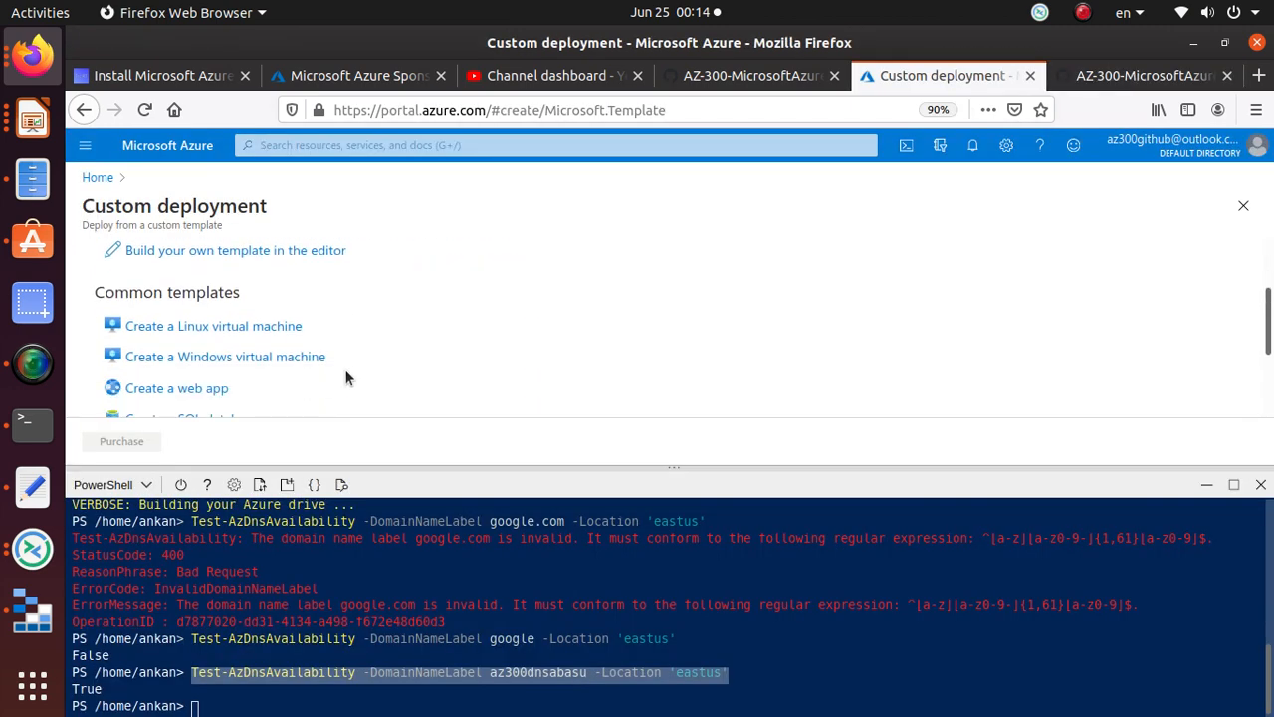
scroll(346, 377, "down", 2)
left_click(319, 395)
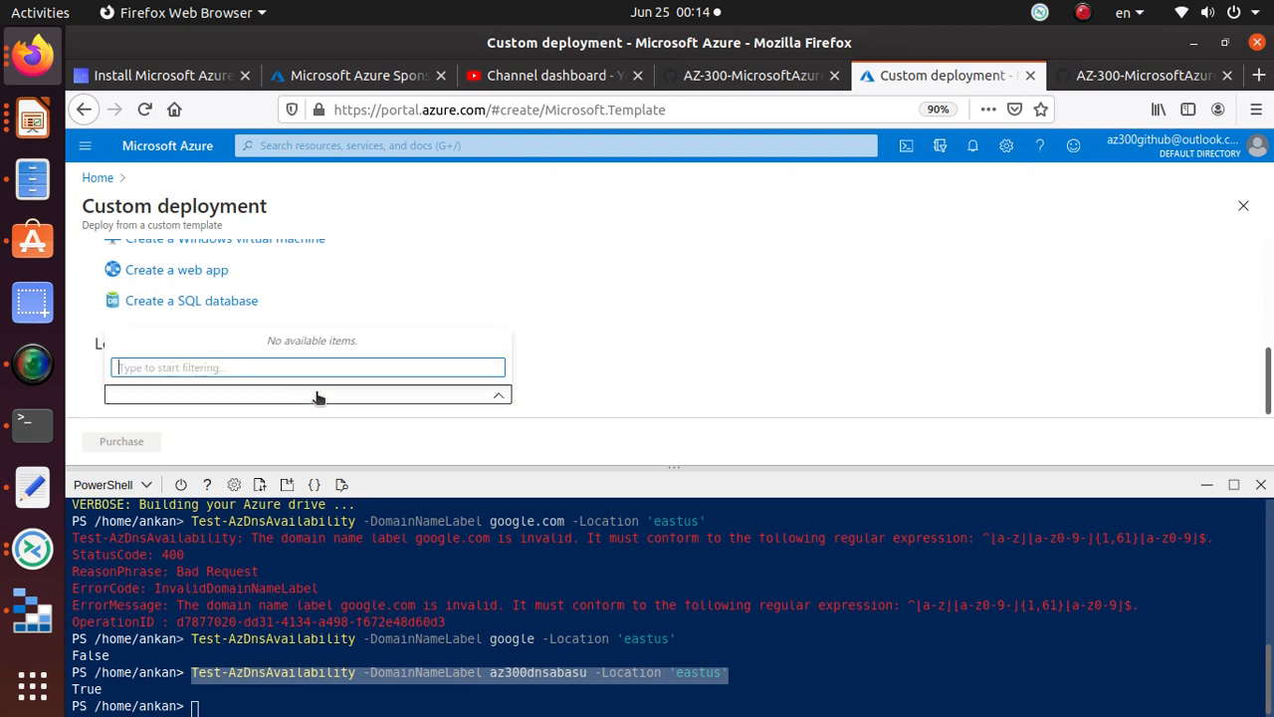
key("ctrl+v")
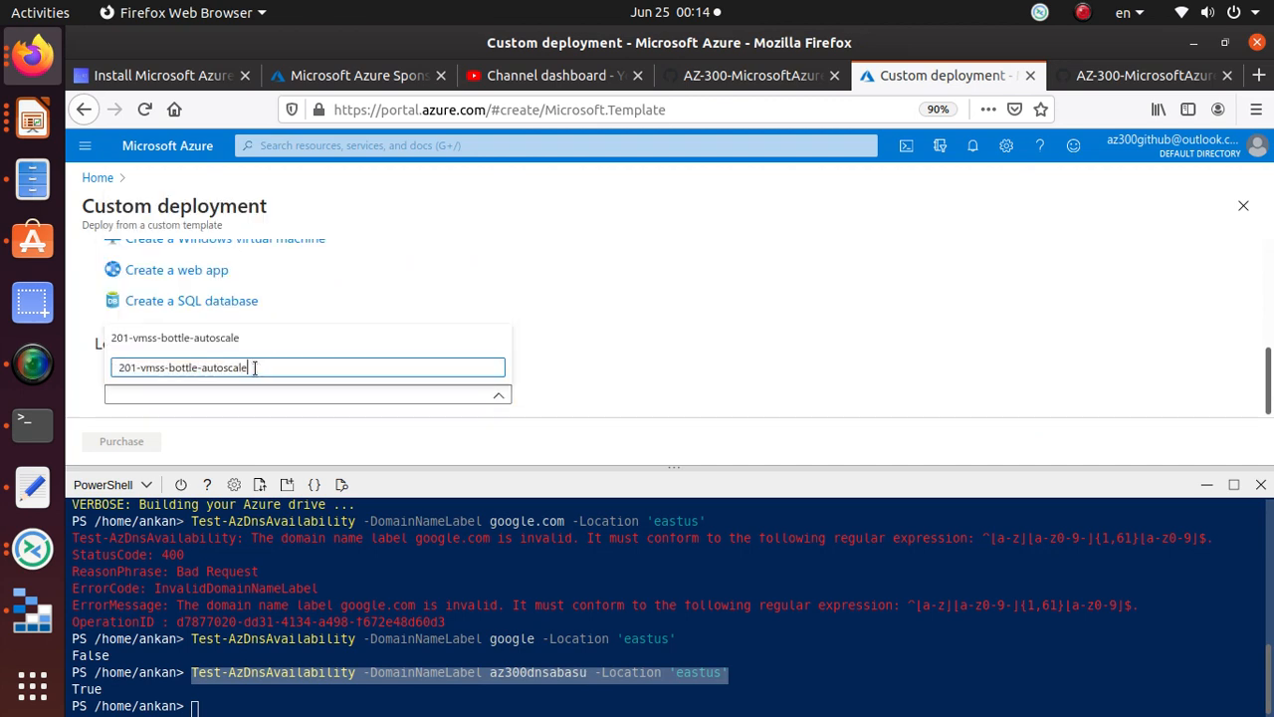
left_click(177, 339)
Step: Read the template description: load balancer, Python Bottle app, author and last-updated date
scroll(637, 338, "down", 1)
scroll(567, 295, "down", 2)
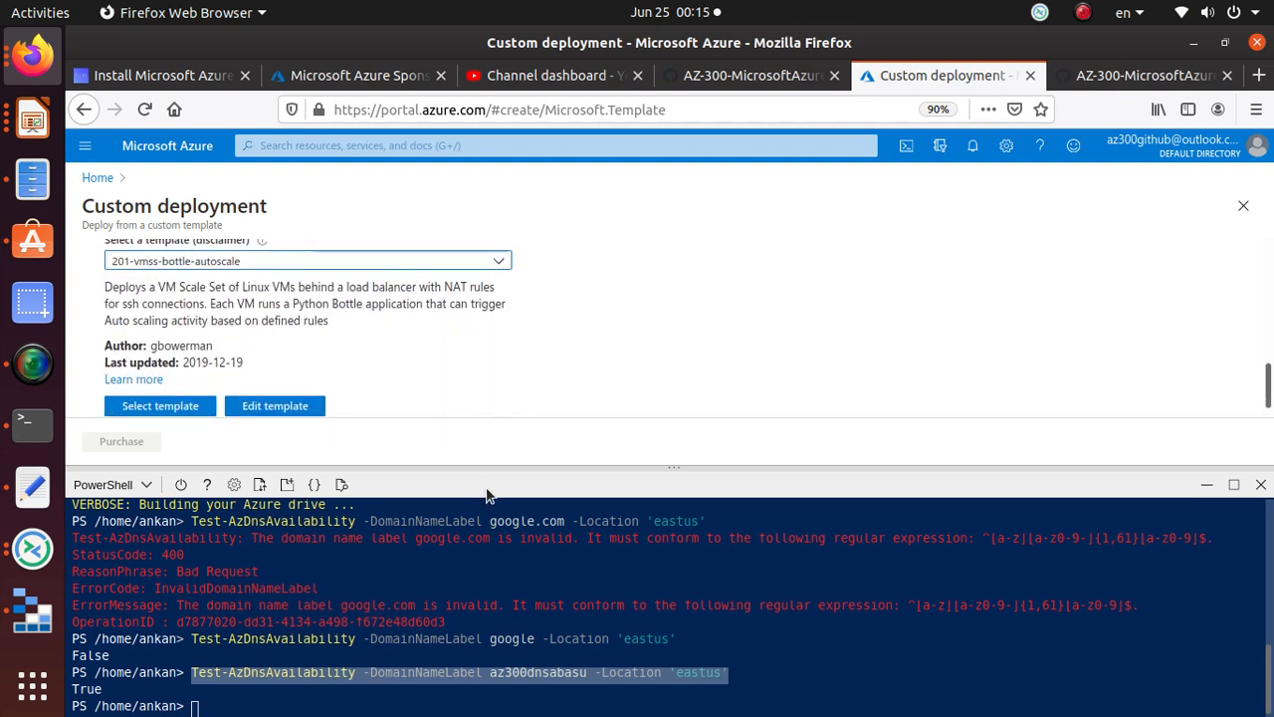
left_click_drag(498, 465, 496, 670)
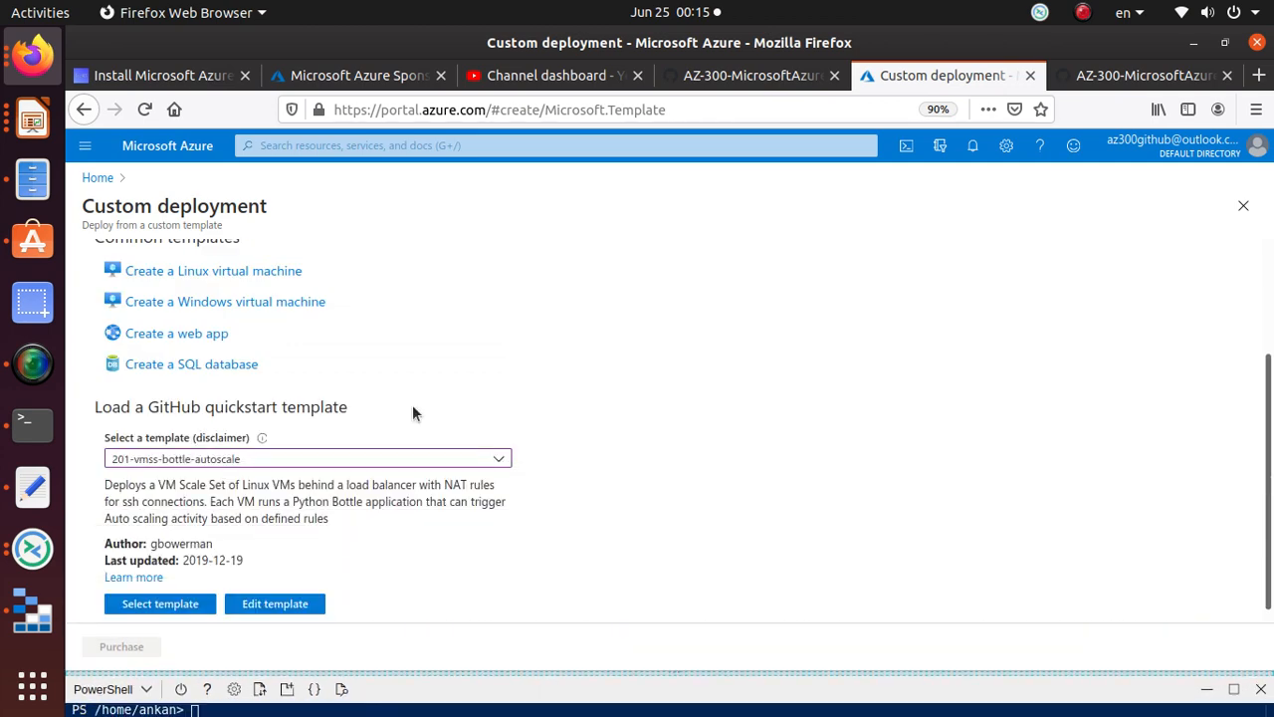
scroll(413, 406, "down", 1)
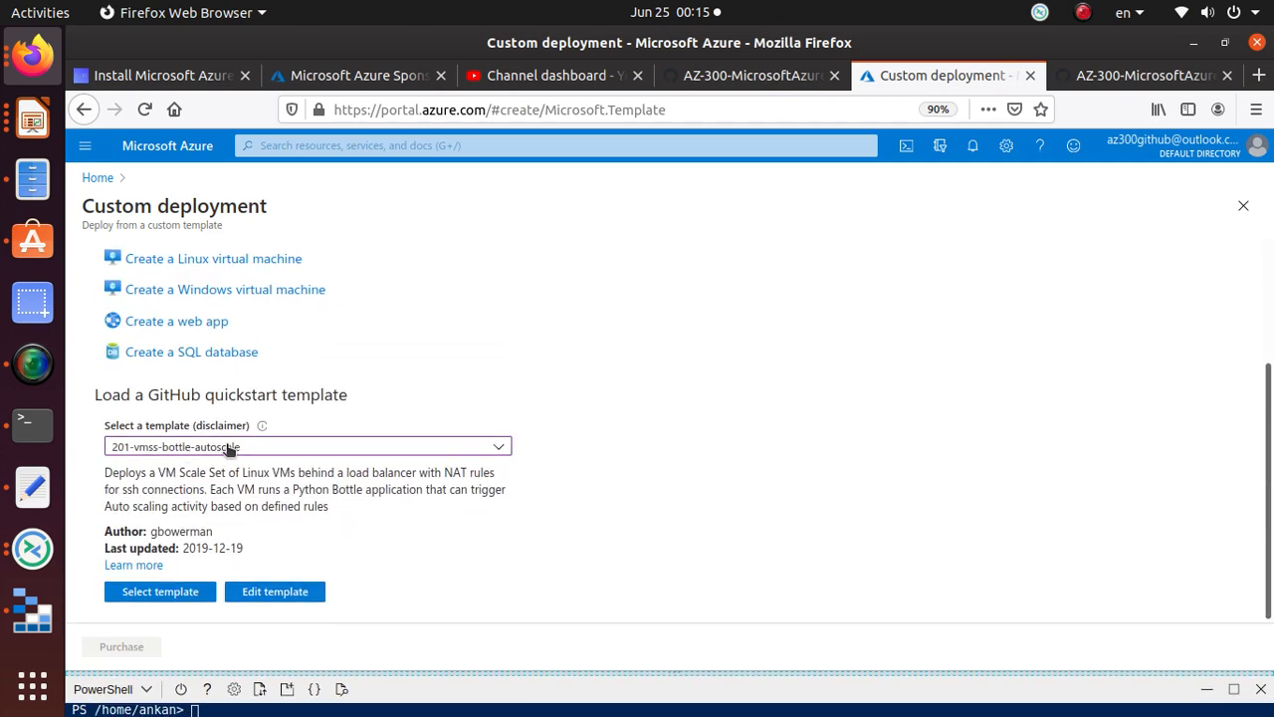
left_click_drag(96, 394, 339, 398)
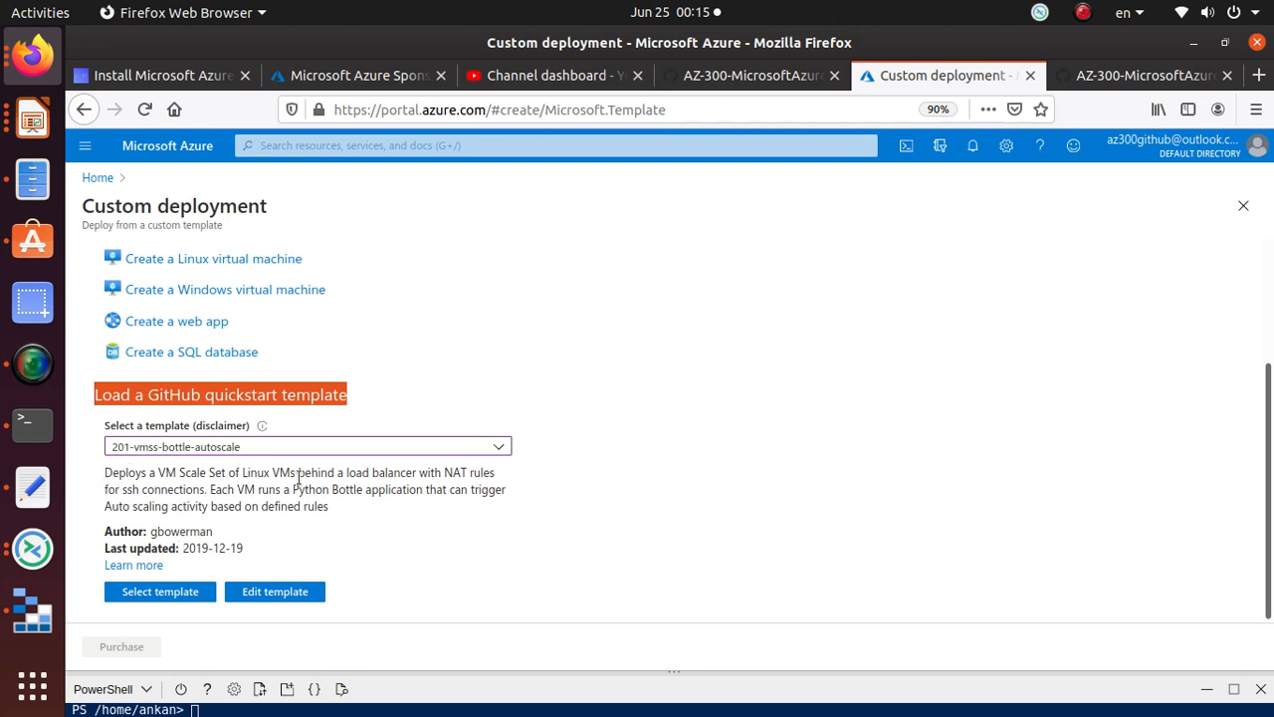
left_click_drag(345, 477, 498, 482)
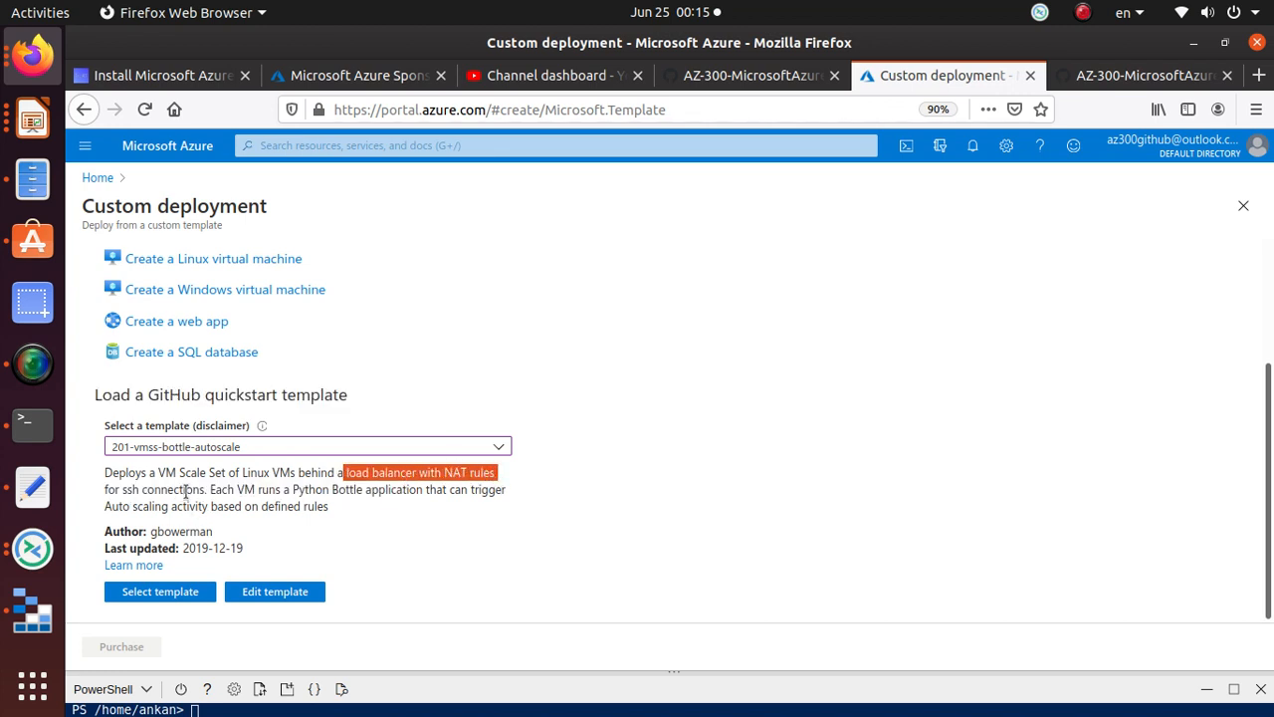
left_click_drag(293, 488, 331, 506)
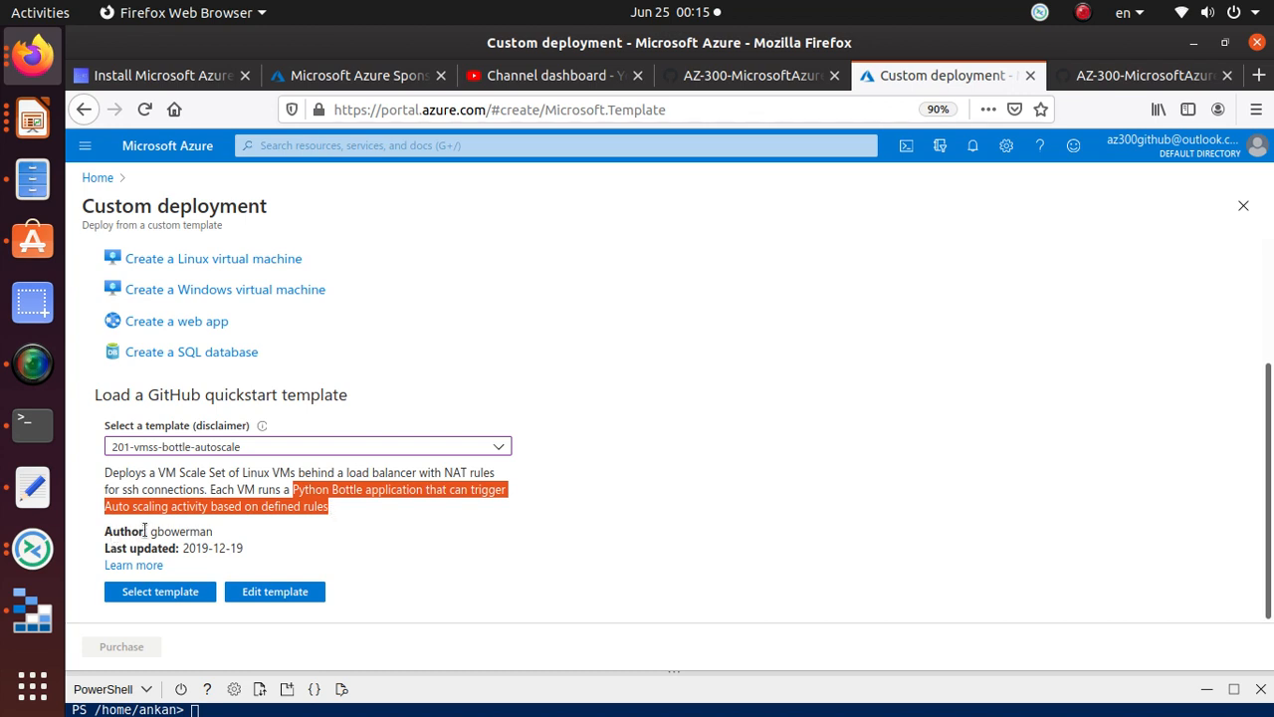
left_click_drag(149, 530, 220, 534)
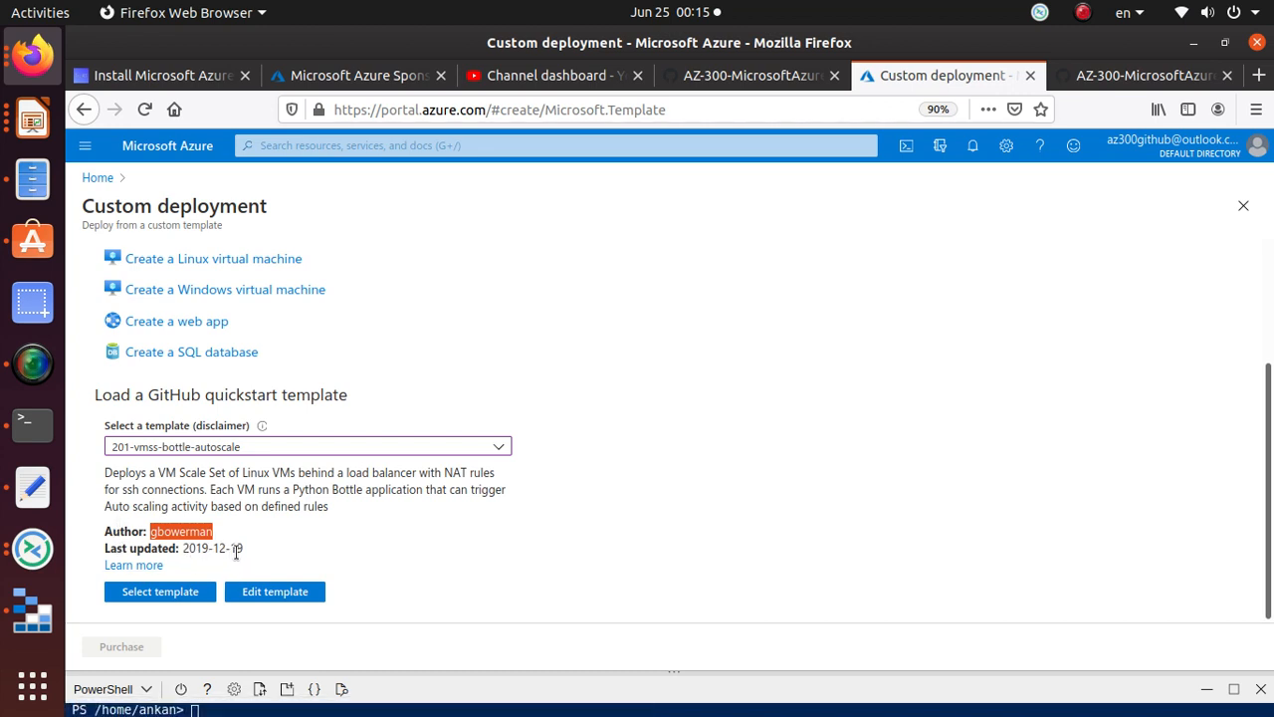
left_click_drag(243, 548, 183, 549)
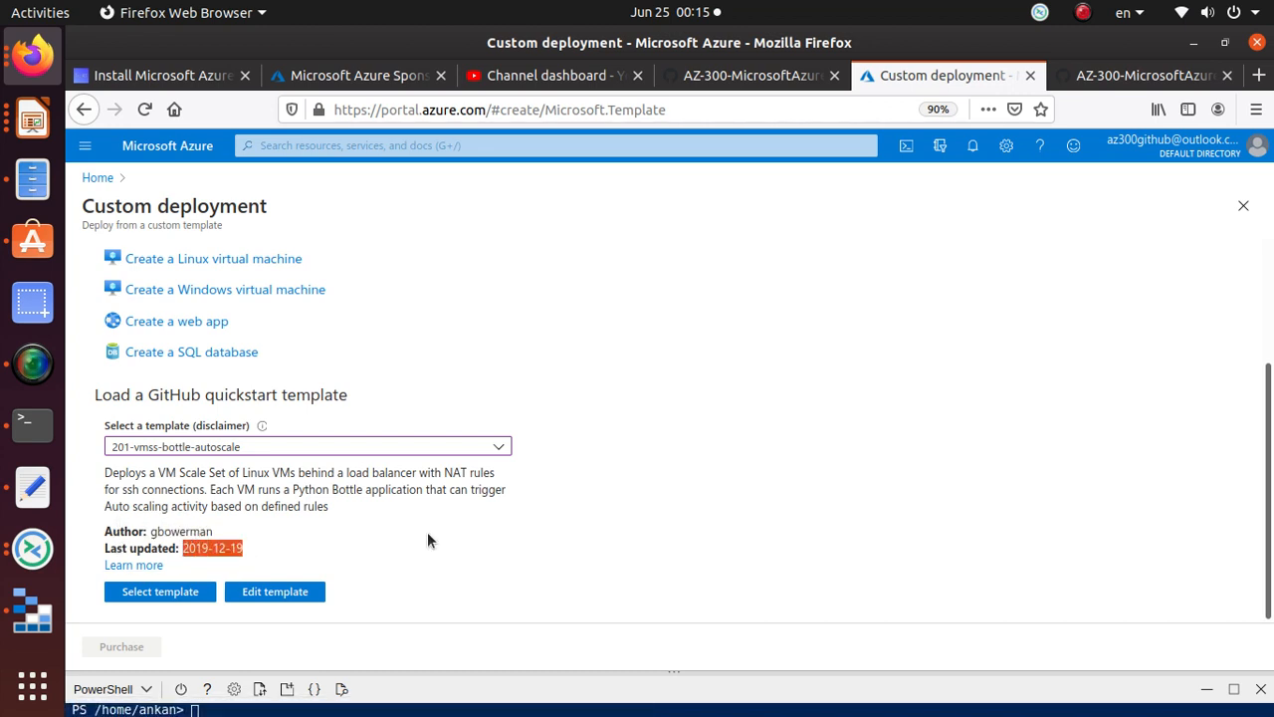
key("alt")
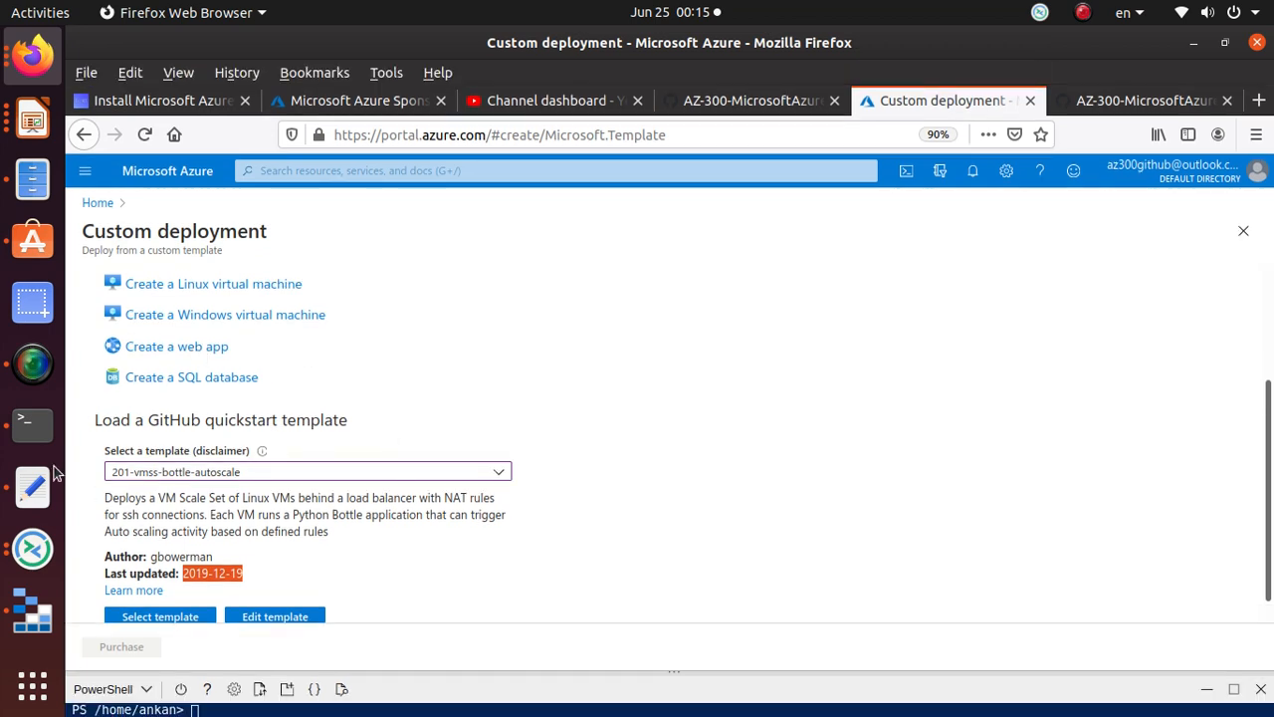
key("alt")
key("alt+Tab")
key("alt+Tab")
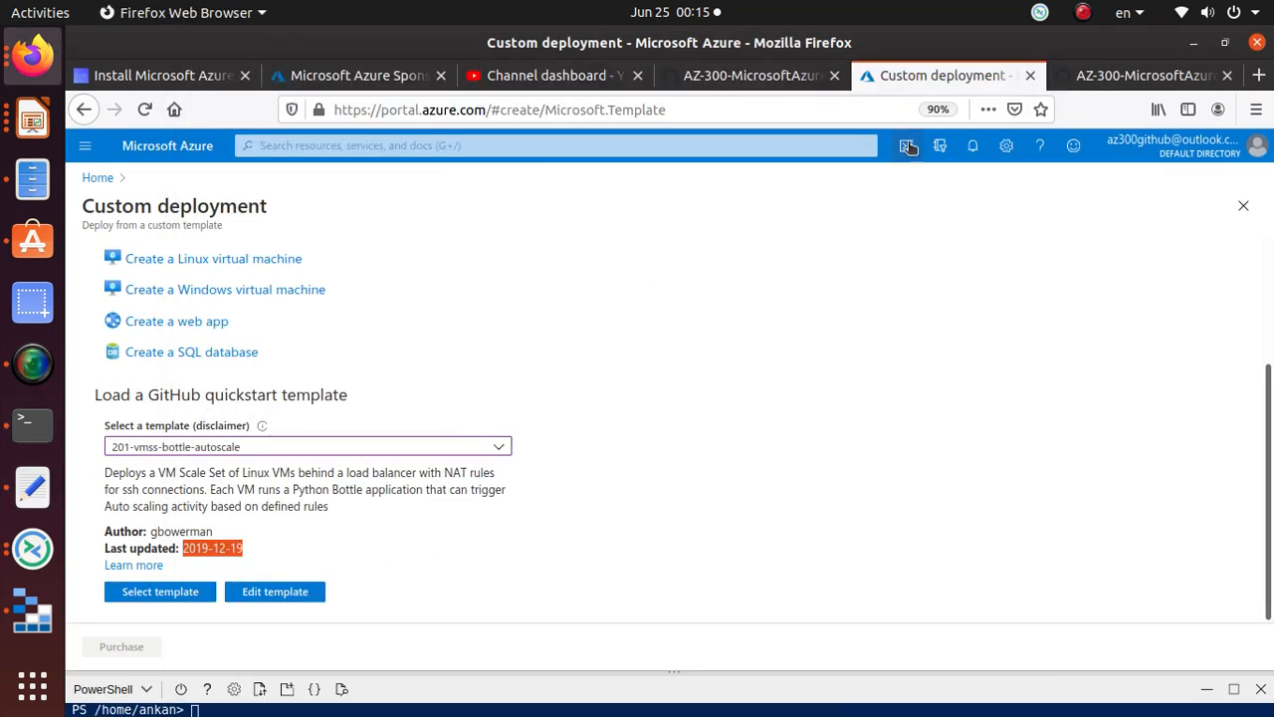
left_click(1139, 74)
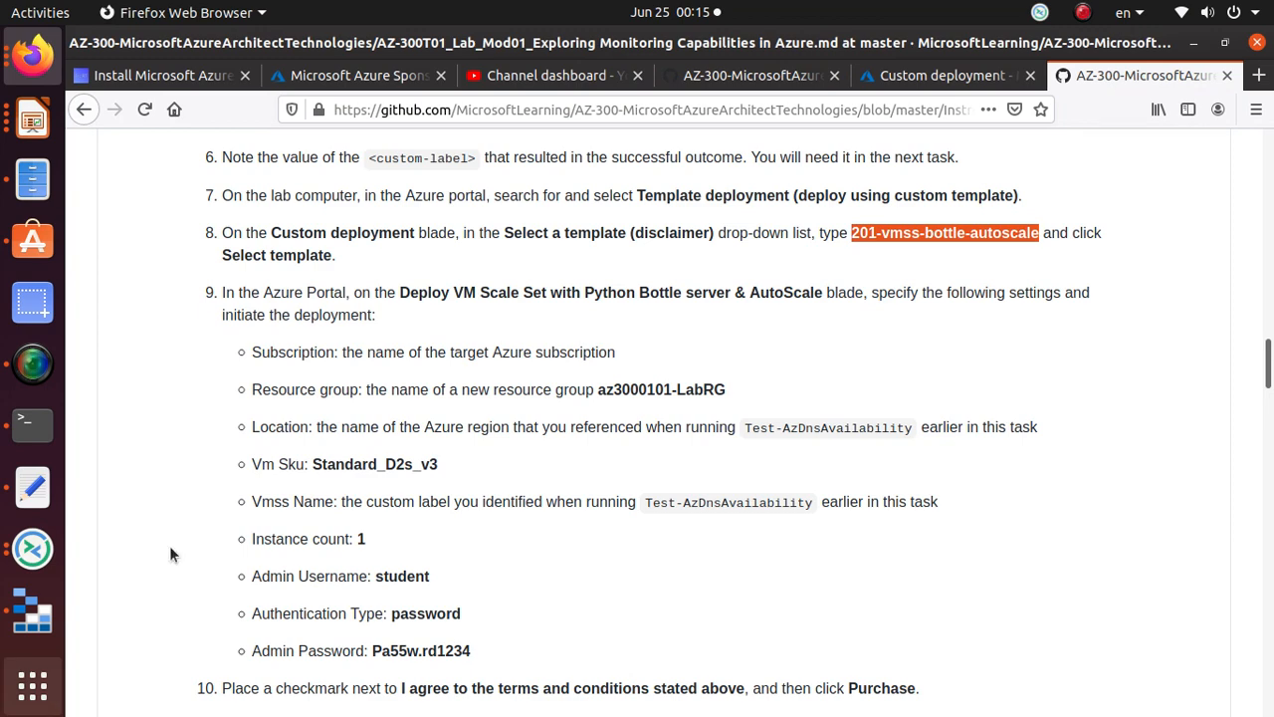
scroll(256, 386, "down", 1)
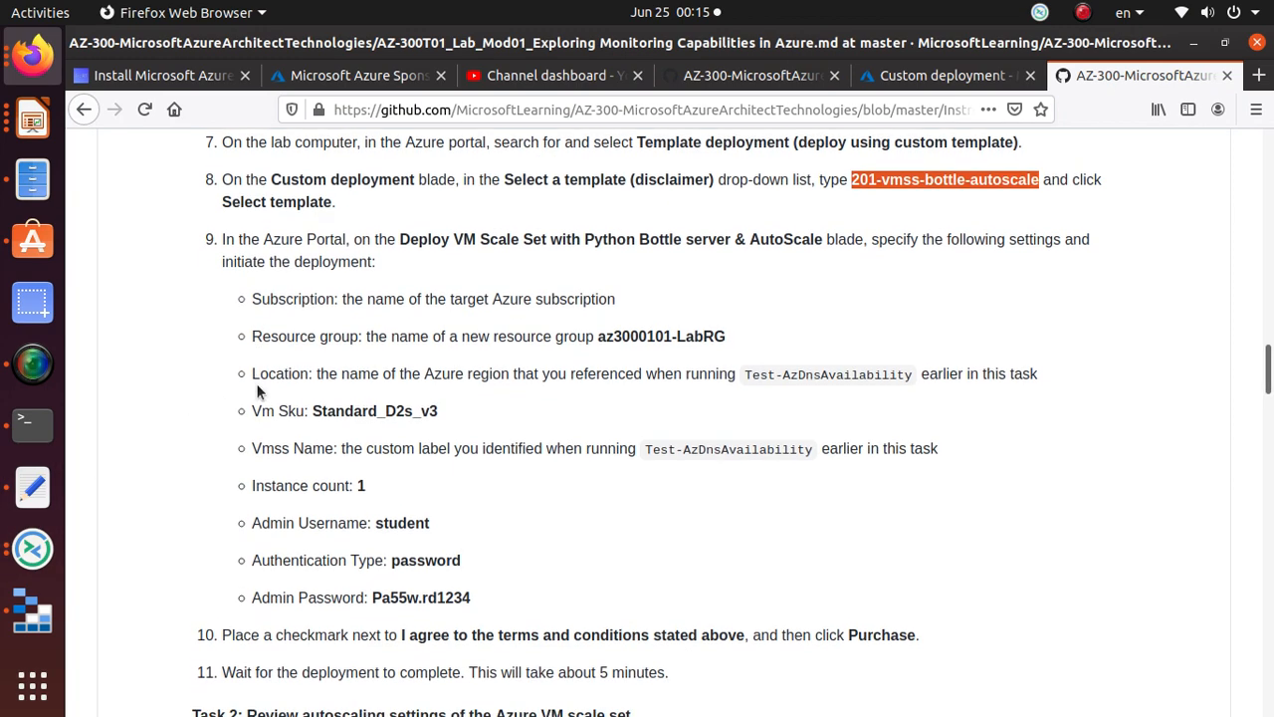
left_click_drag(337, 204, 199, 182)
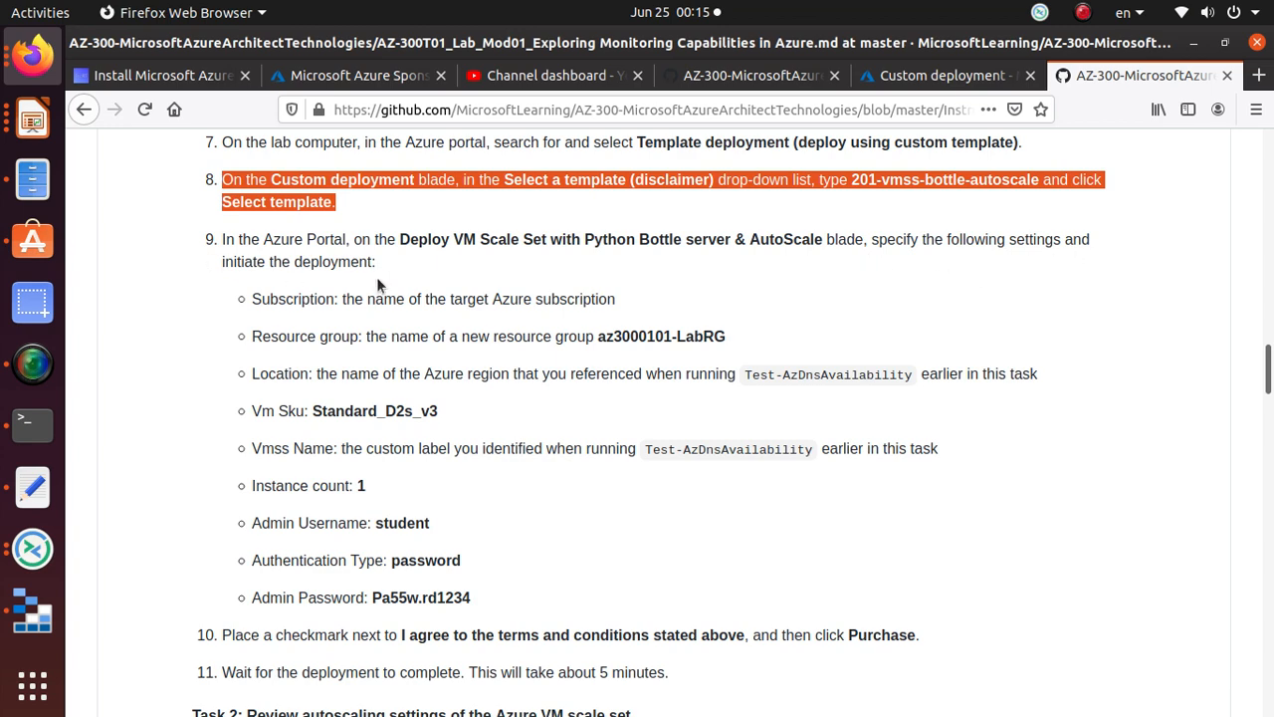
key("alt+Tab")
key("alt+Tab")
left_click(953, 78)
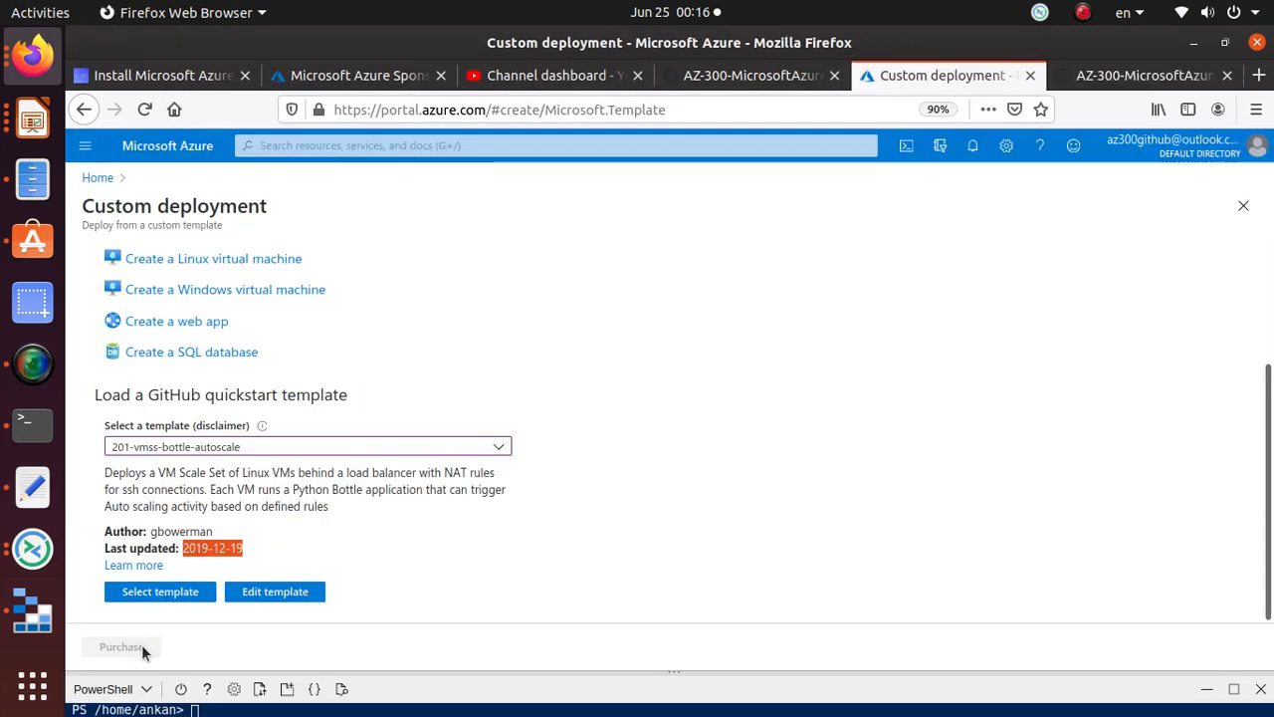
Step: Open the Deploy VM Scale Set with Python Bottle server & AutoScale form and look over its fields
left_click(171, 594)
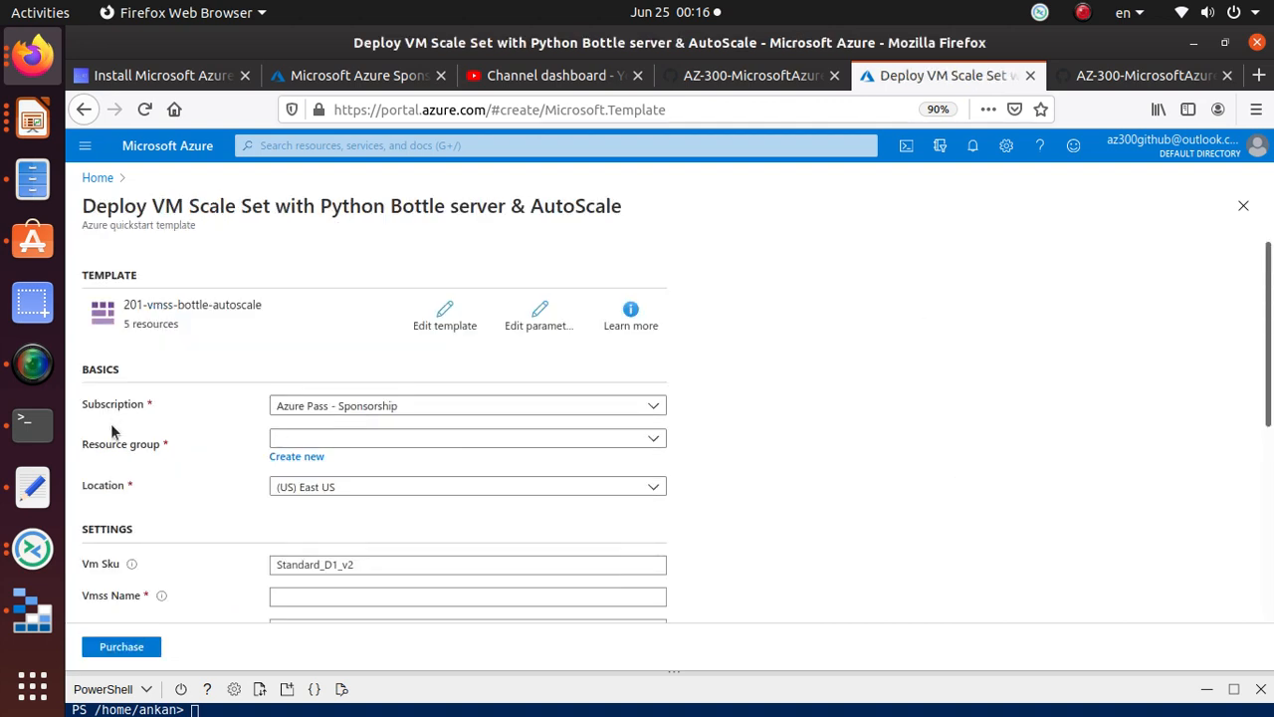
scroll(210, 498, "down", 5)
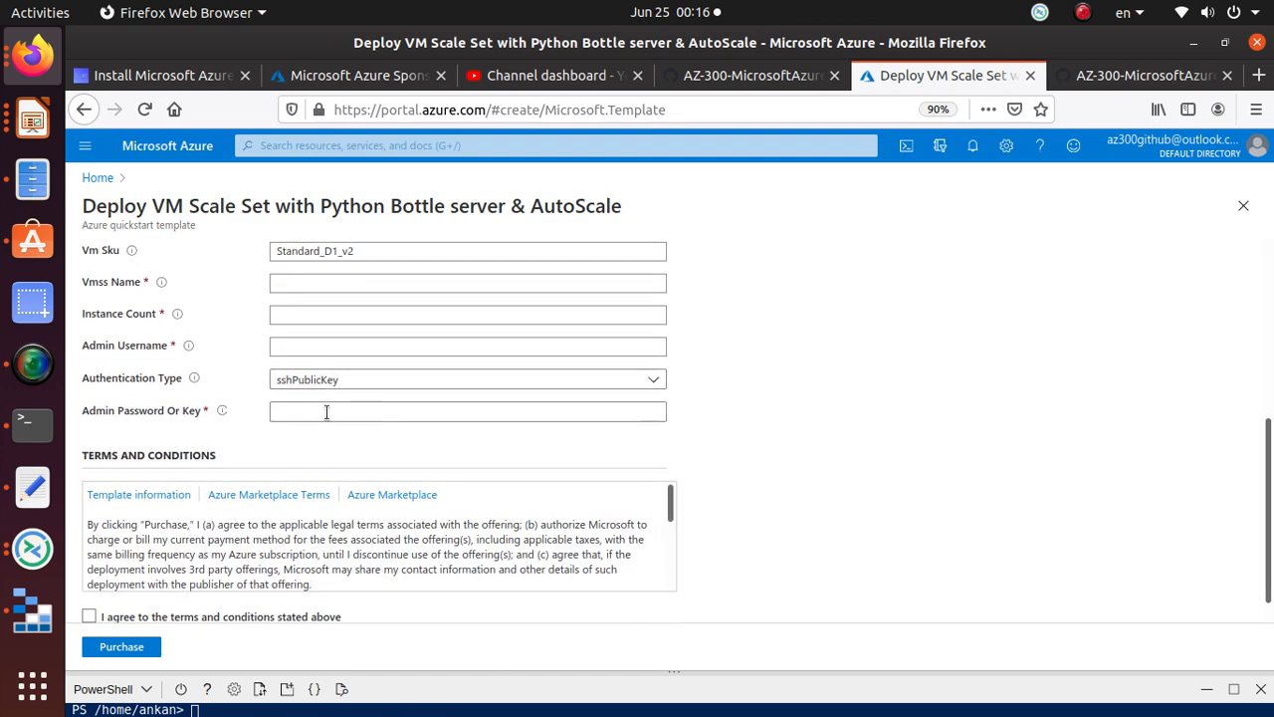
scroll(341, 449, "down", 1)
scroll(329, 470, "up", 6)
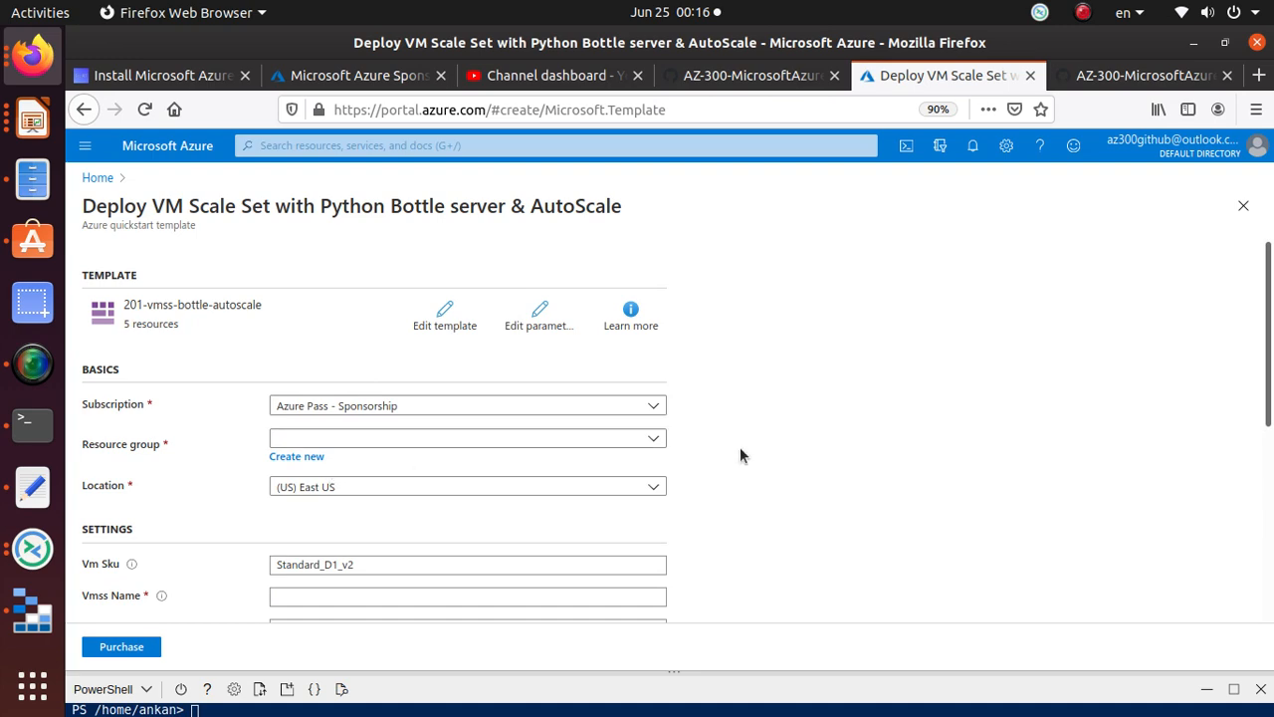
Step: Copy the resource group name az3000101-LabRG from the GitHub lab instructions
left_click(1098, 77)
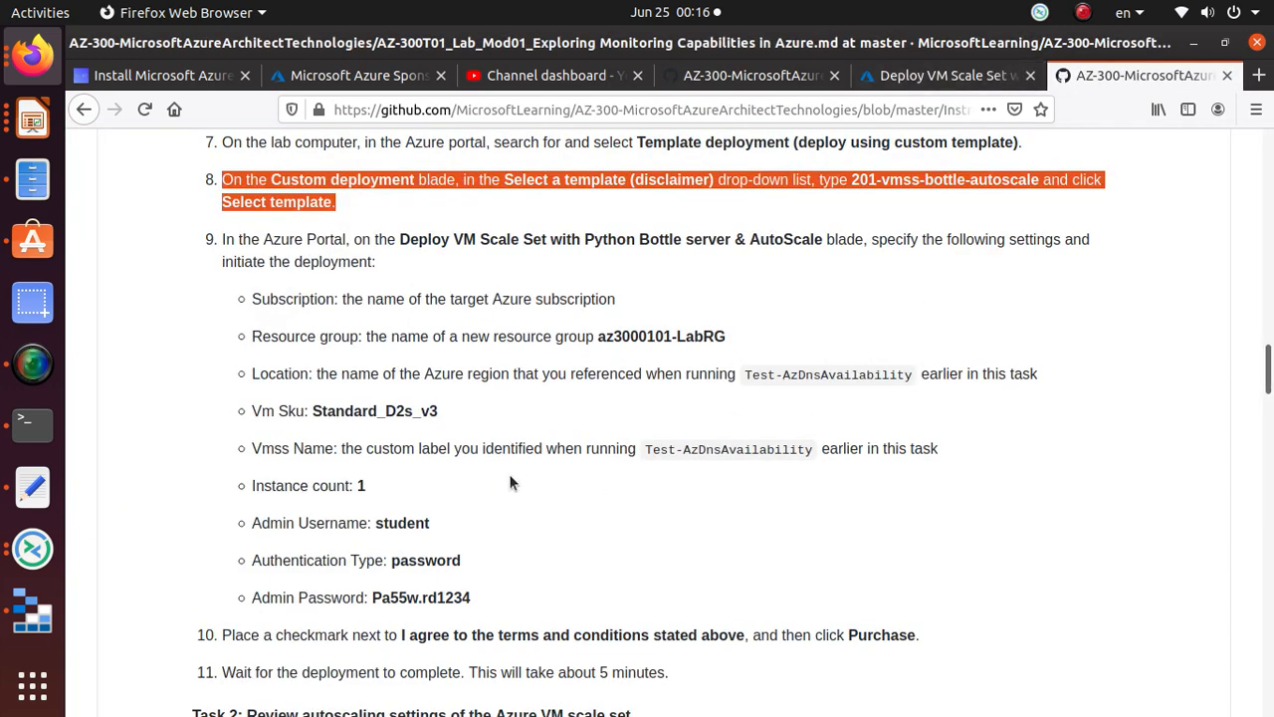
left_click_drag(251, 299, 651, 300)
left_click_drag(597, 336, 715, 339)
right_click(717, 340)
left_click(755, 349)
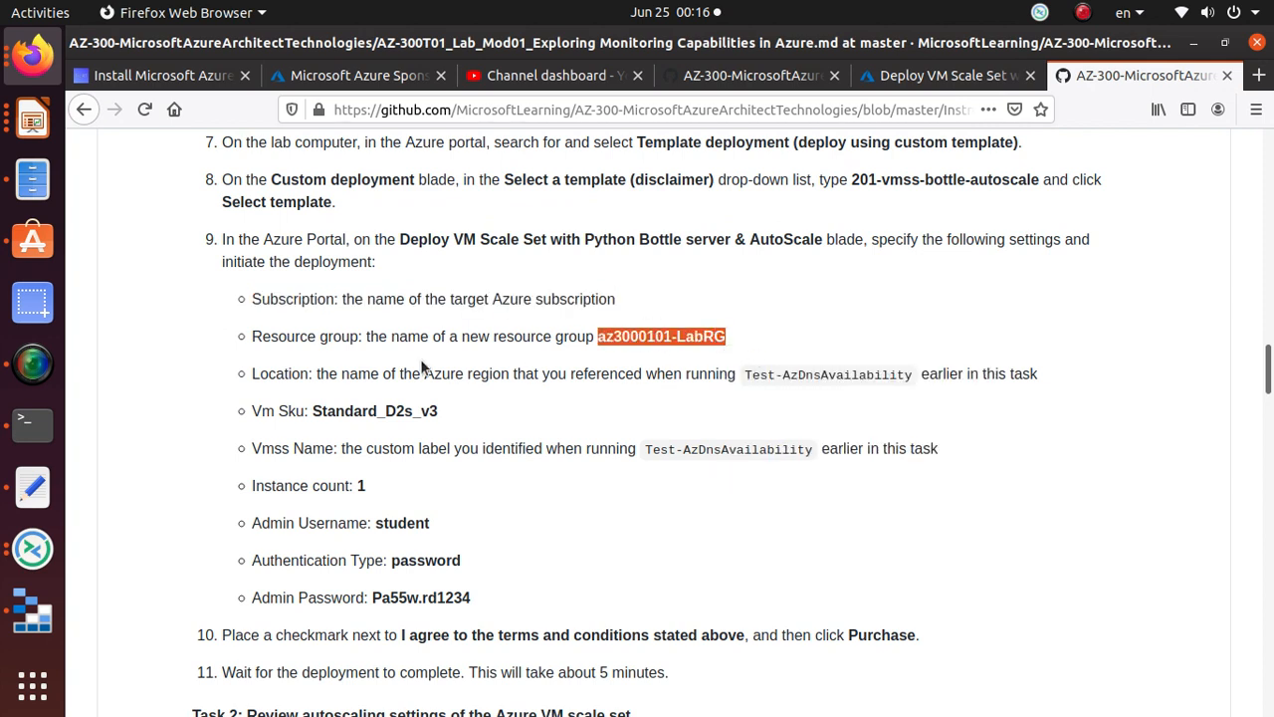
key("alt+Tab")
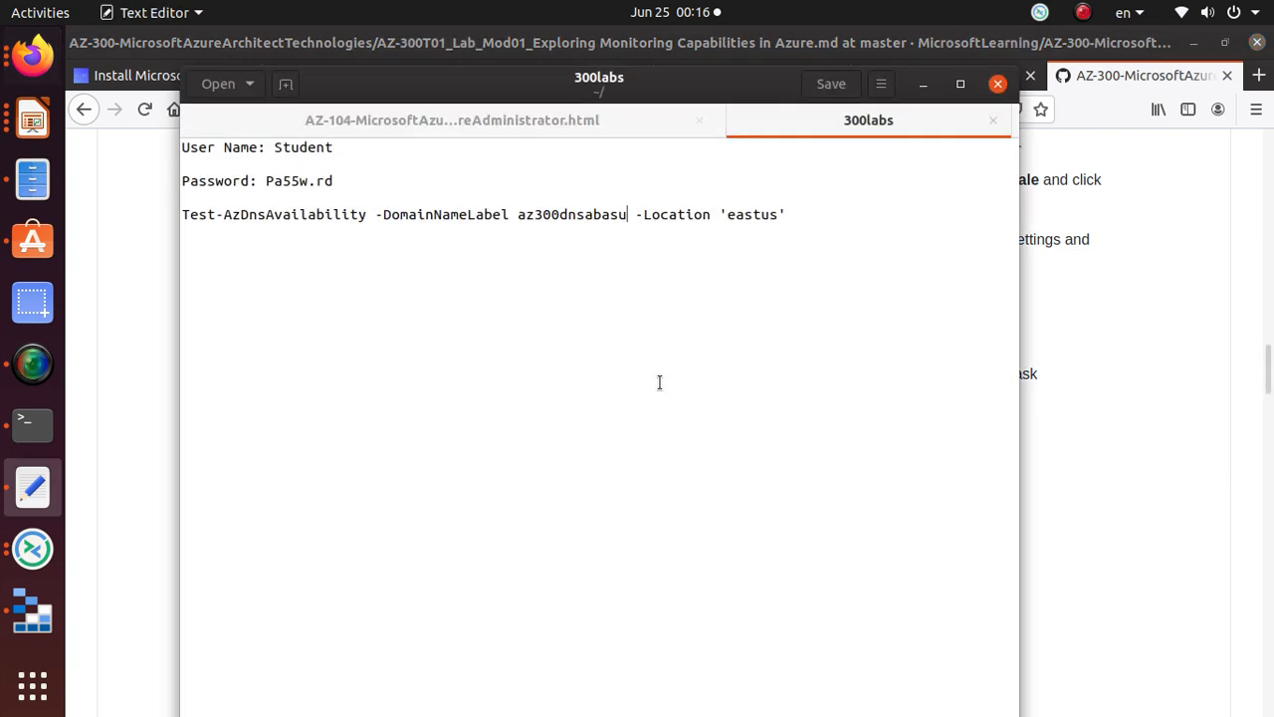
key("alt+Tab")
left_click(941, 76)
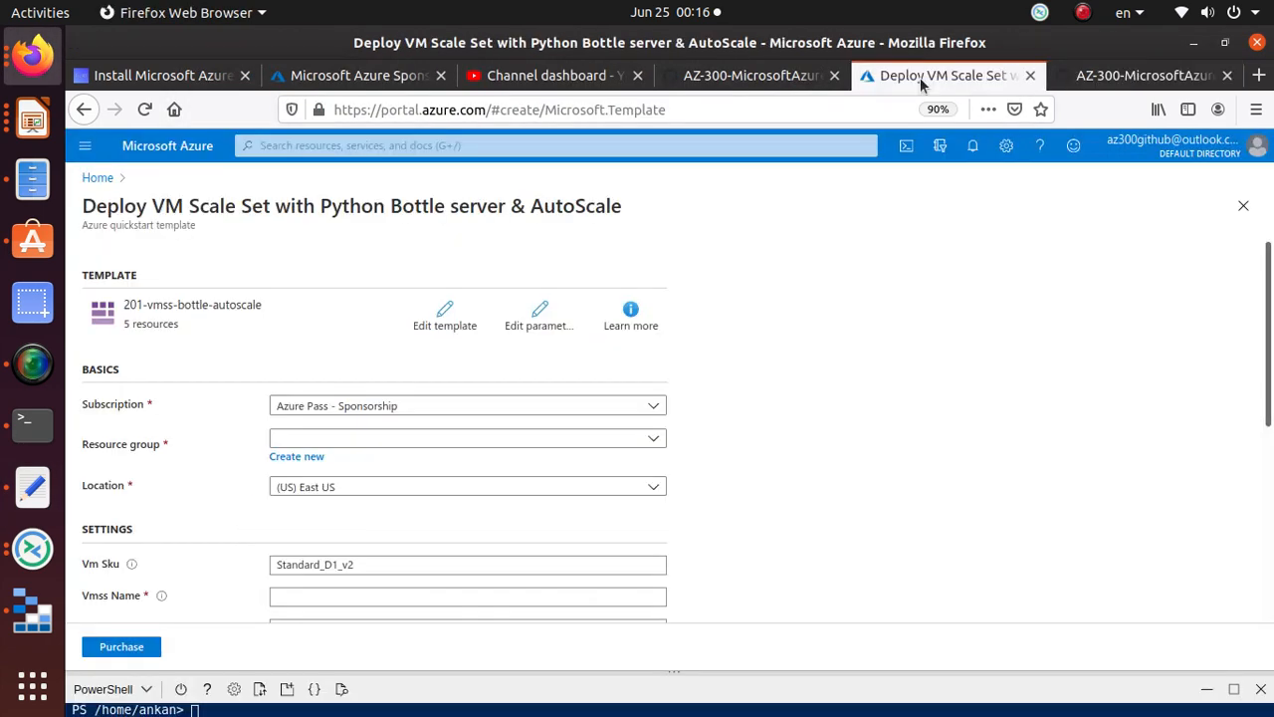
Step: Create a new resource group named az3000101-LabRG for the deployment
left_click(316, 458)
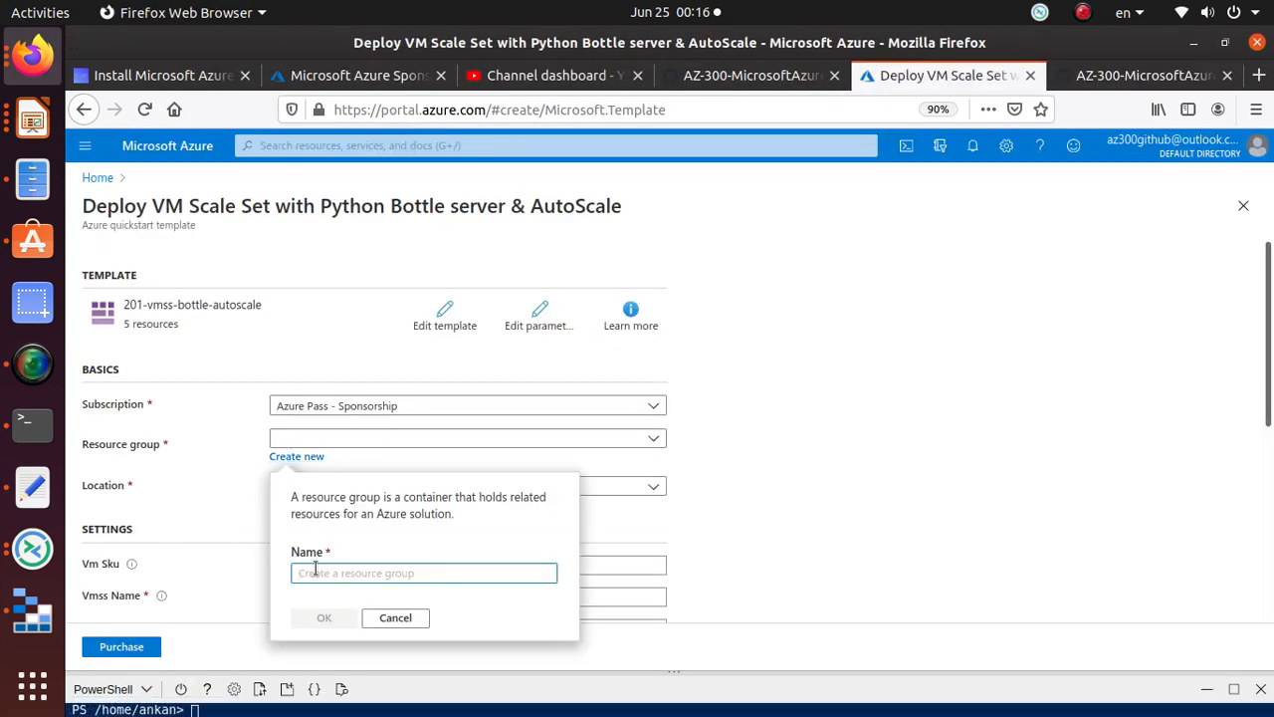
key("ctrl+v")
left_click(327, 621)
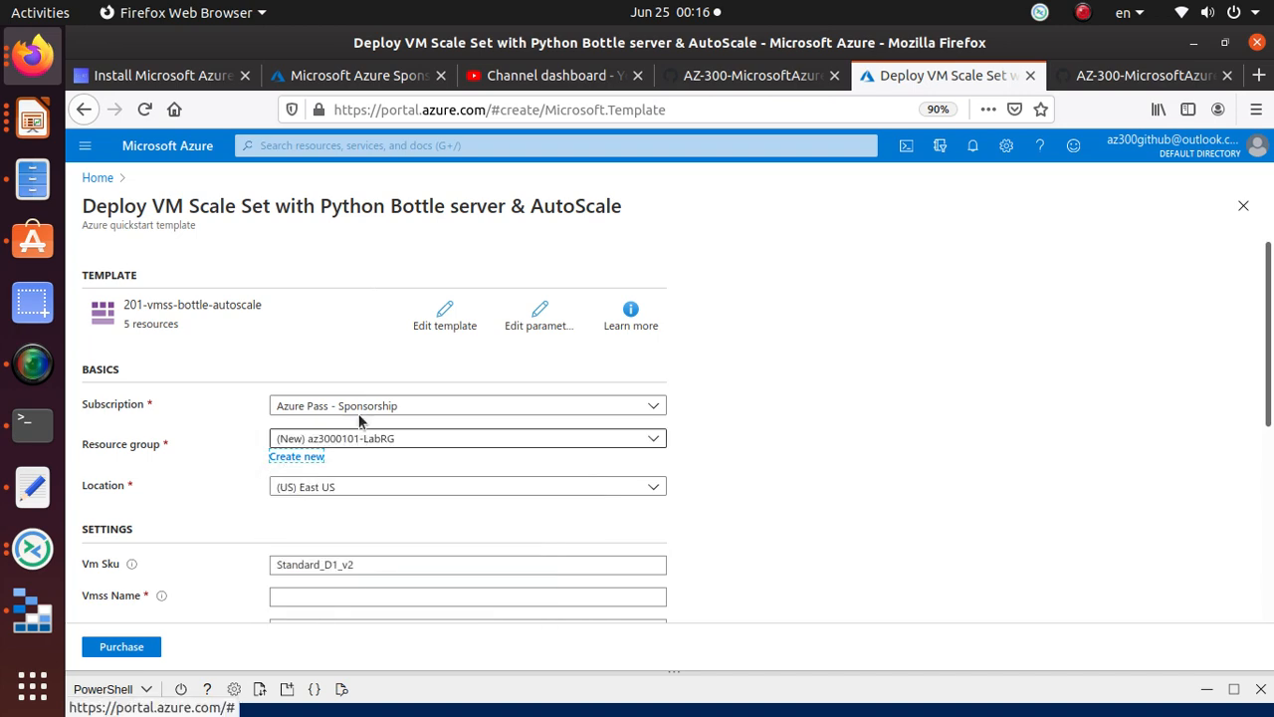
Step: Check the location guidance in the lab and select the VM size Standard_D2s_v3
left_click(1153, 77)
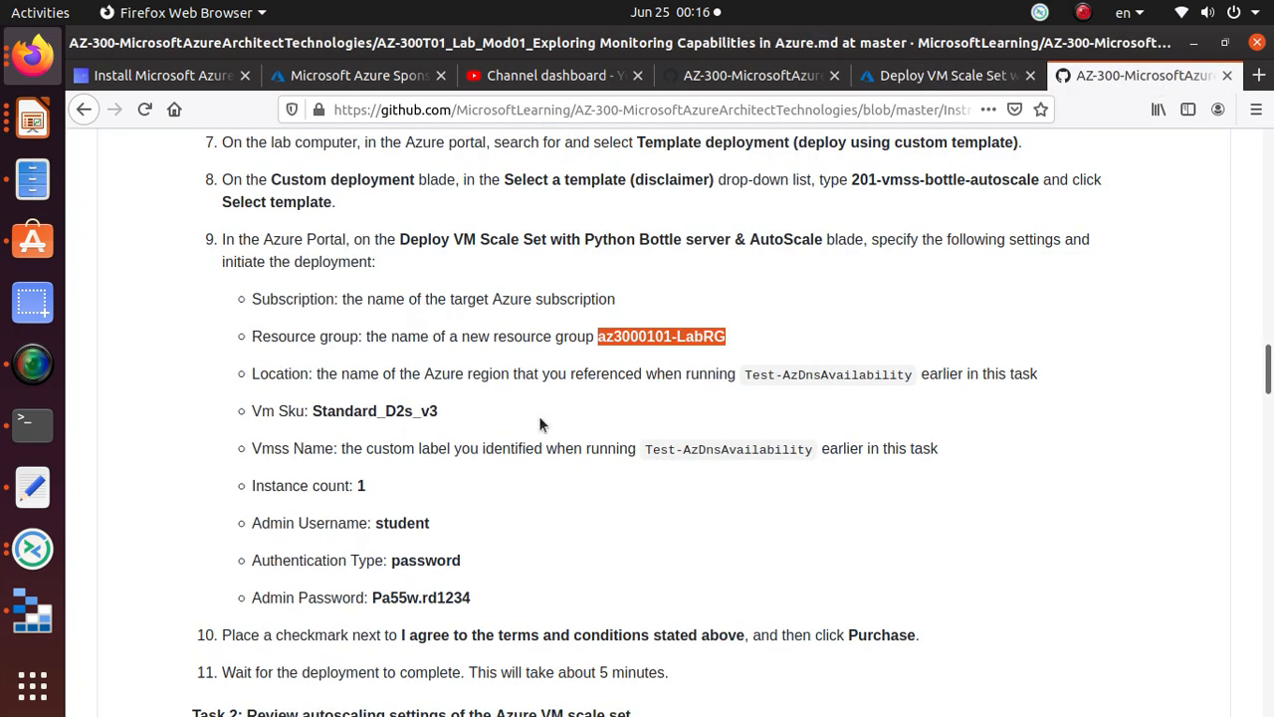
left_click_drag(430, 372, 715, 374)
left_click(935, 76)
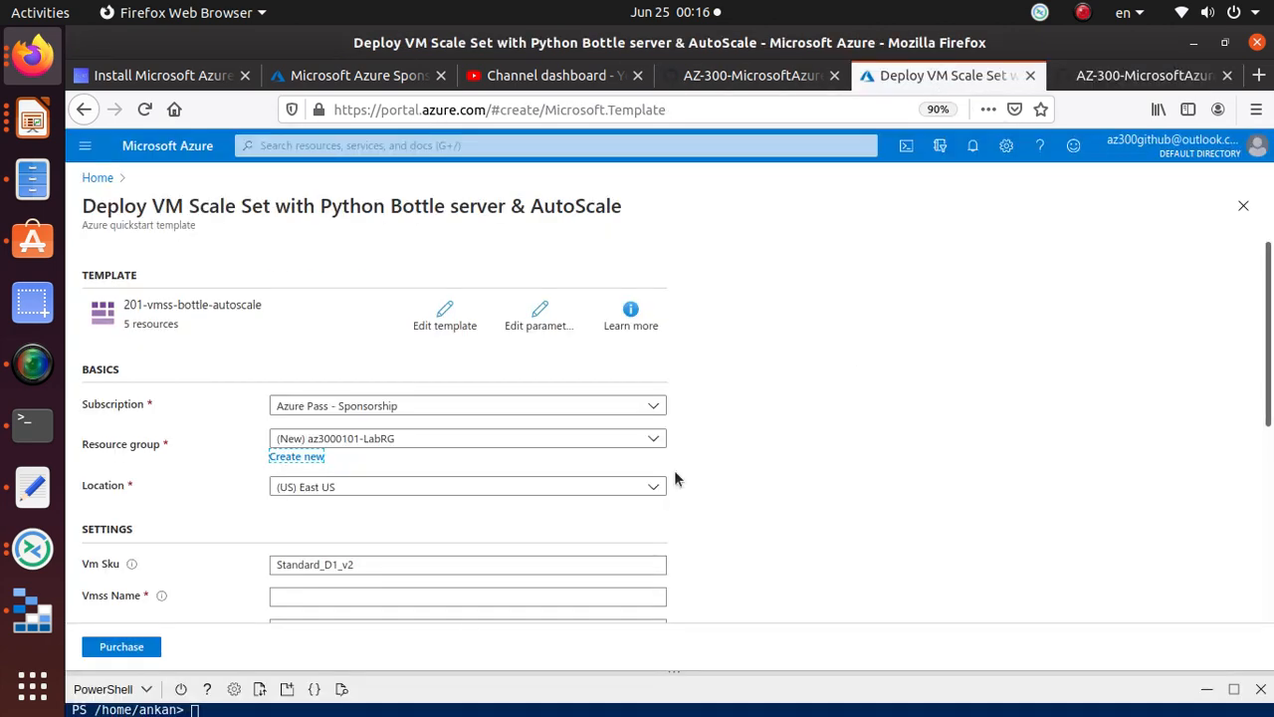
scroll(335, 449, "down", 1)
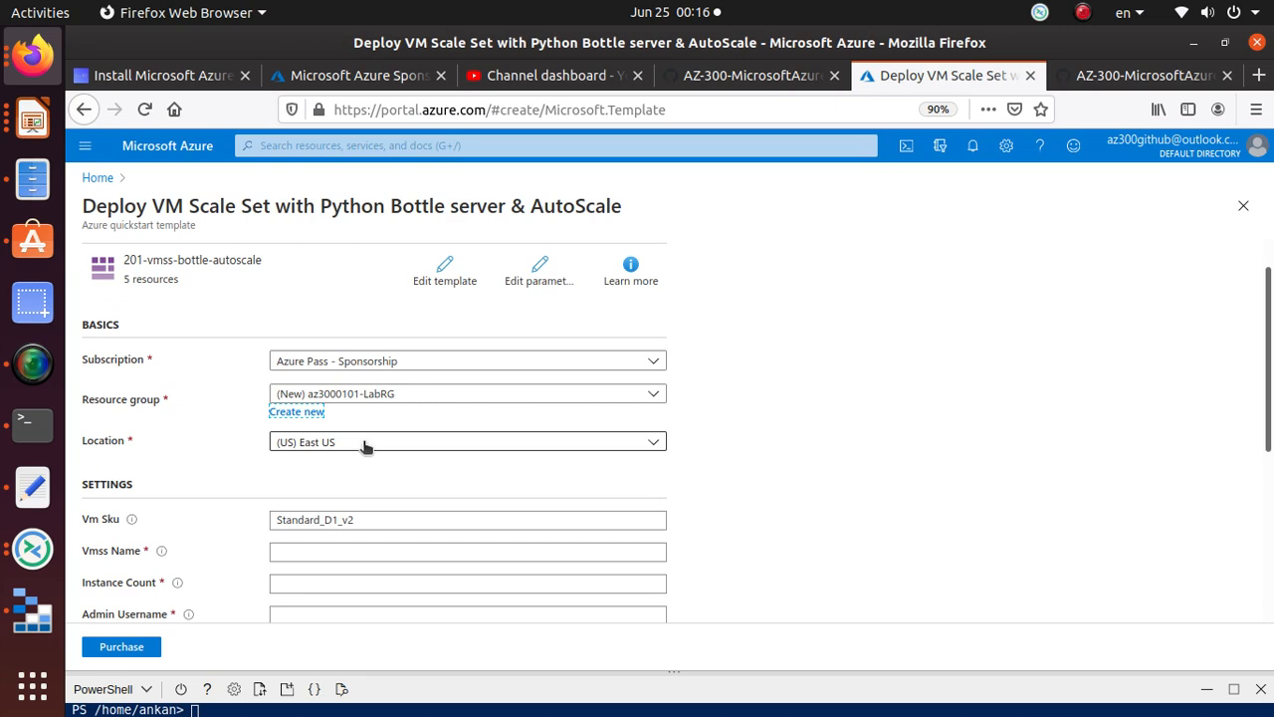
left_click(1185, 76)
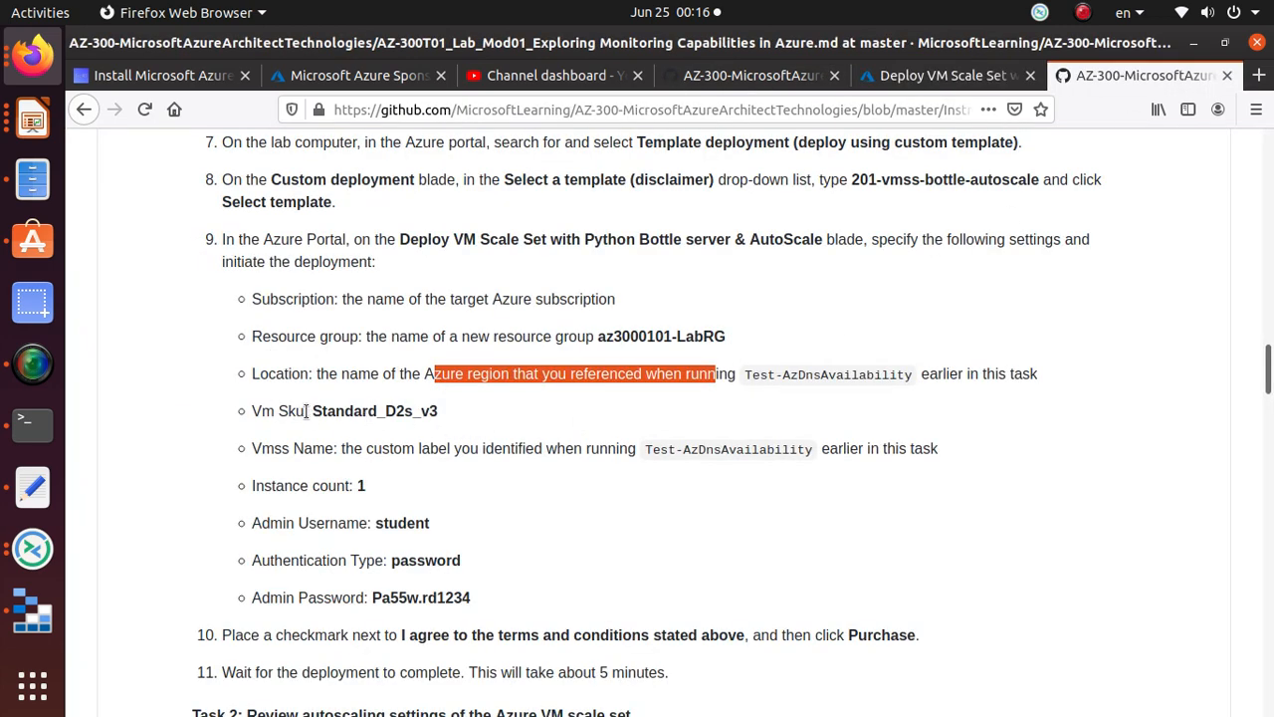
left_click_drag(310, 411, 442, 420)
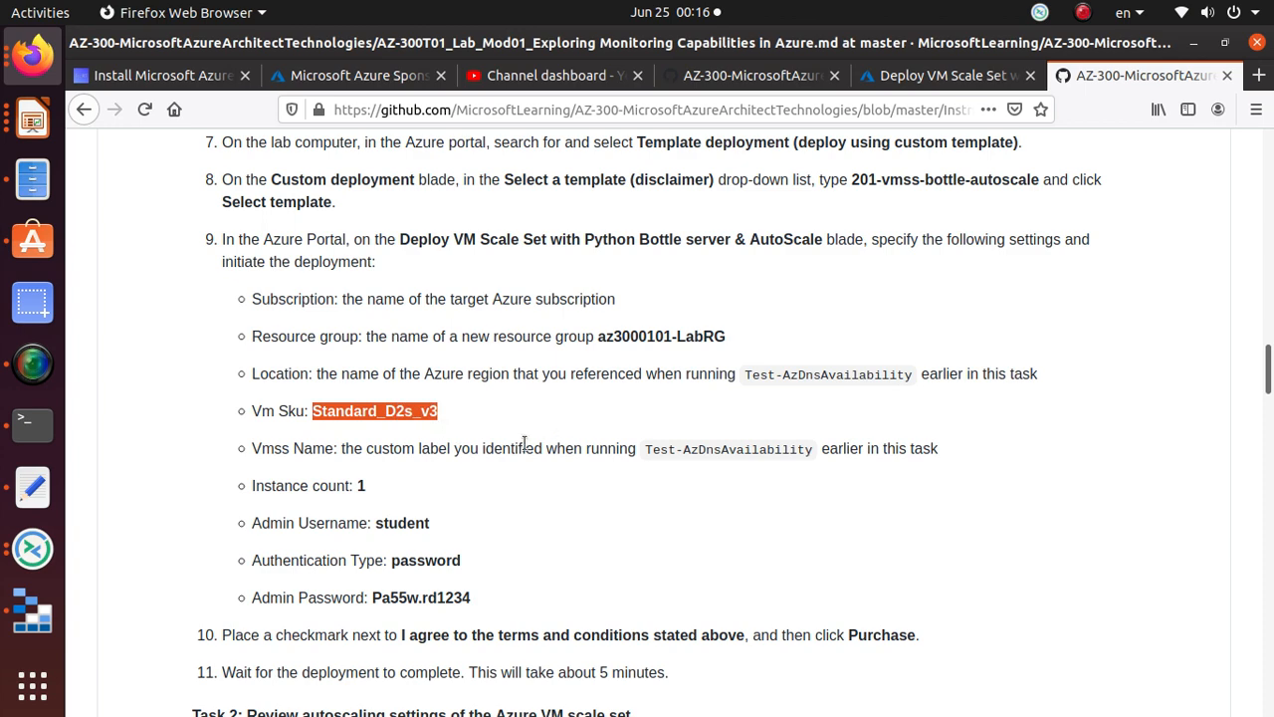
Step: Replace the Vm Sku Standard_D1_v2 with Standard_D2s_v3
left_click(944, 77)
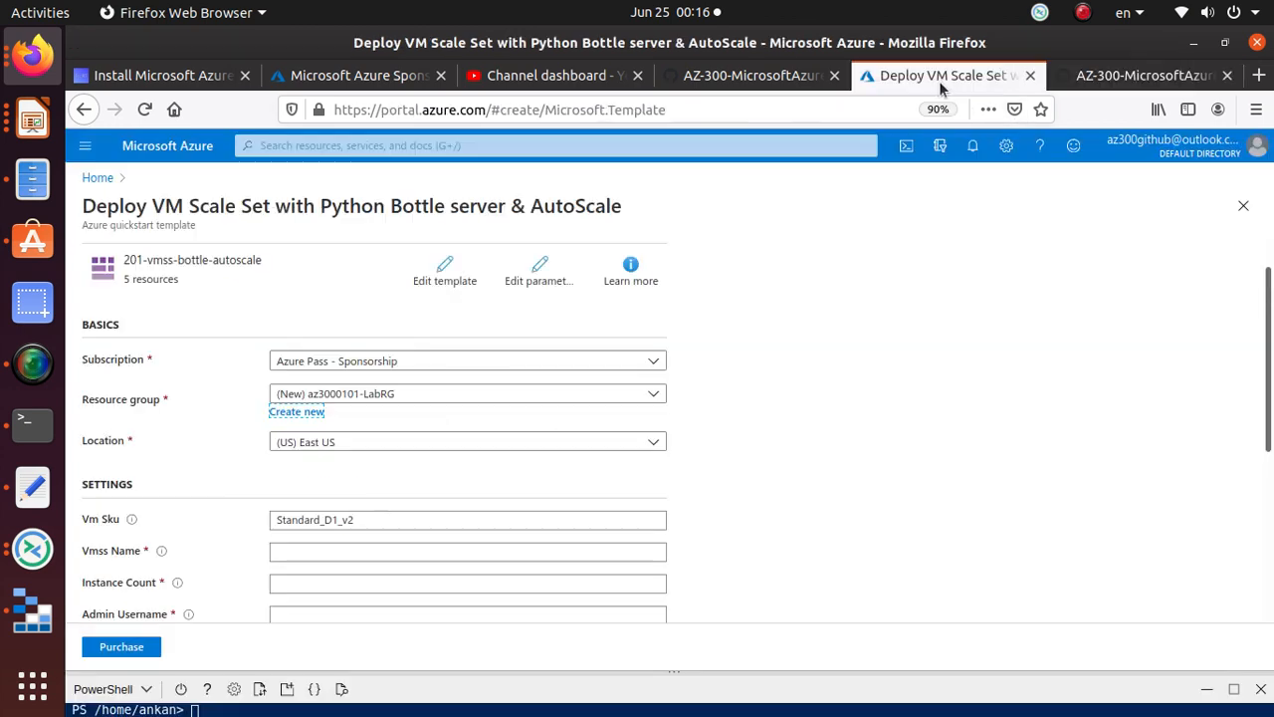
left_click(368, 521)
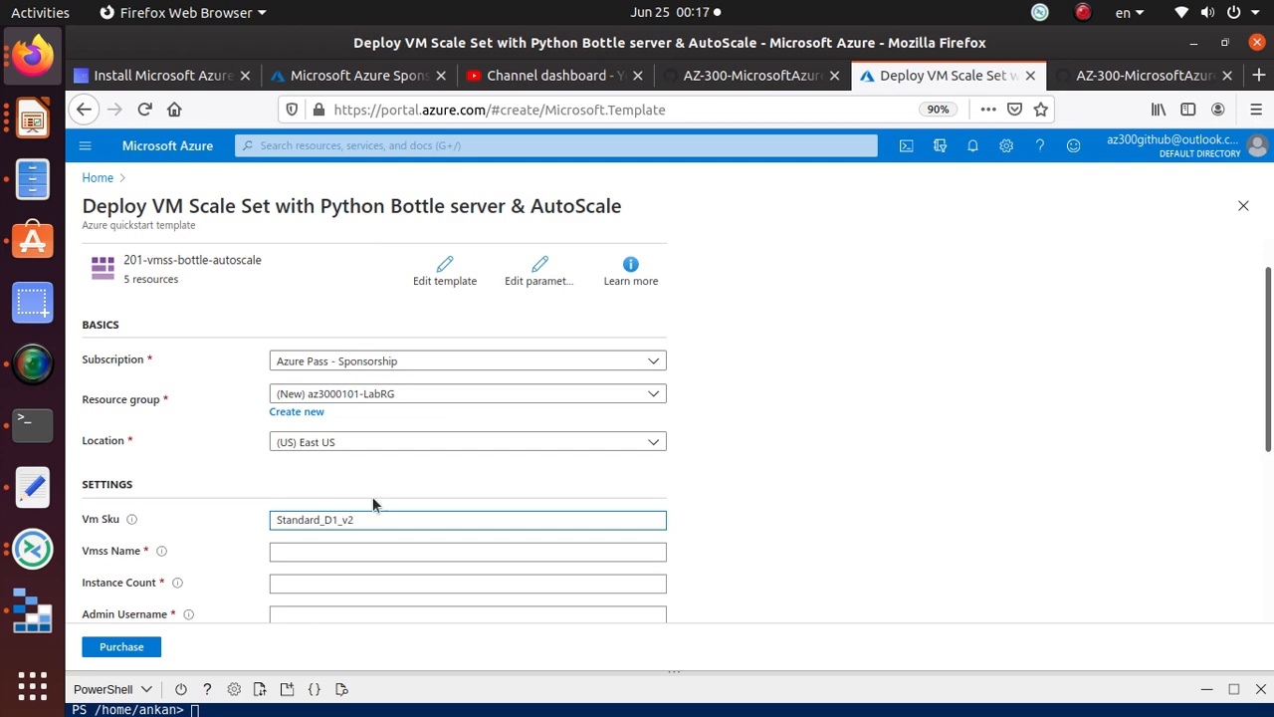
left_click(1102, 78)
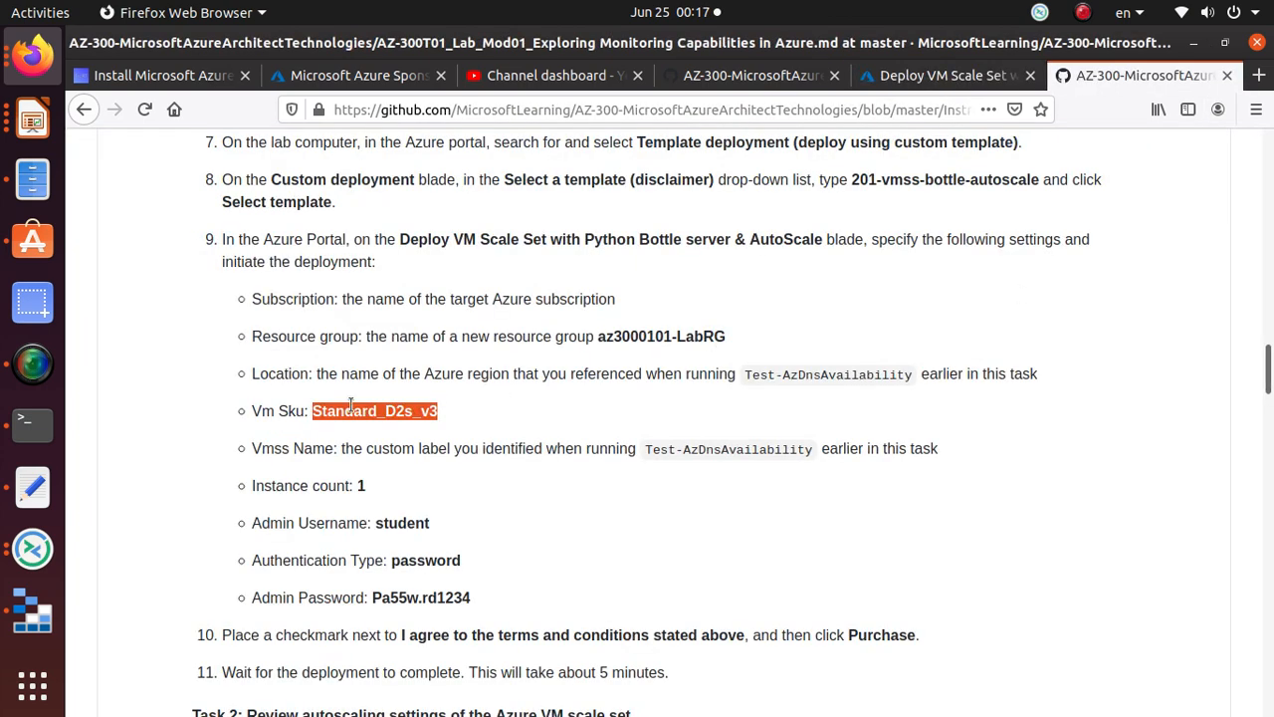
right_click(388, 410)
left_click(428, 425)
left_click(935, 77)
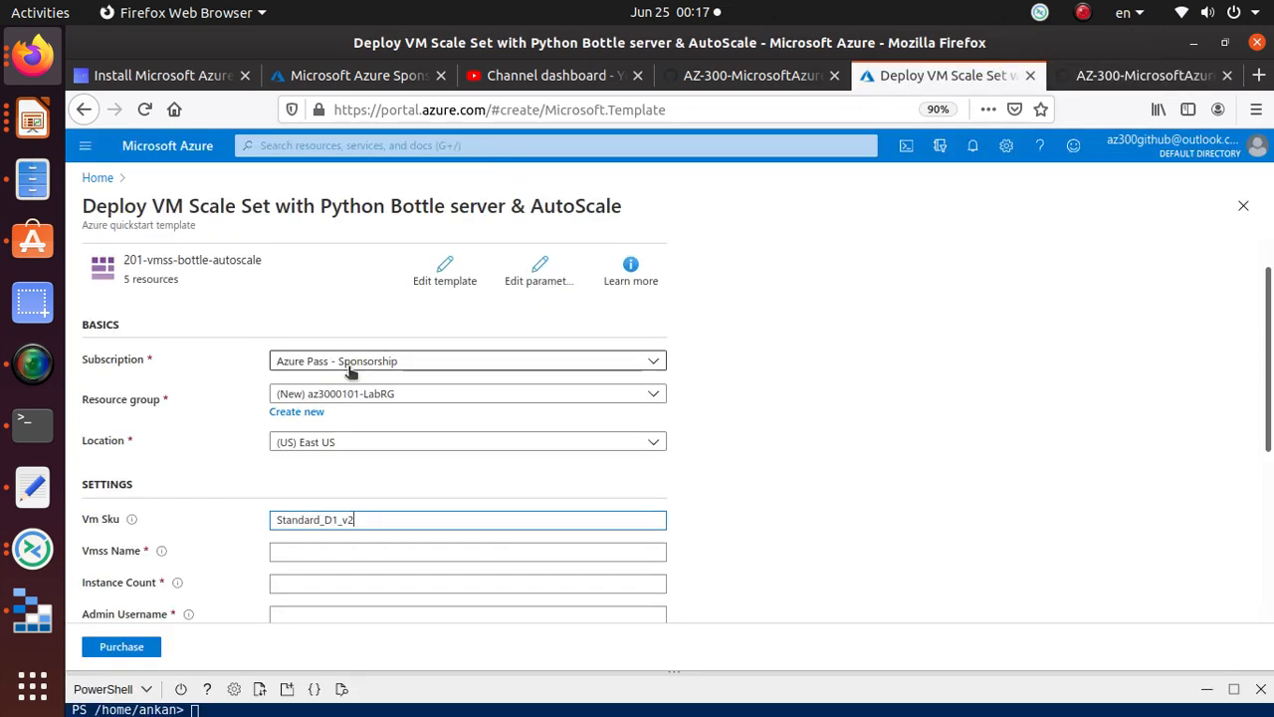
left_click_drag(361, 518, 209, 518)
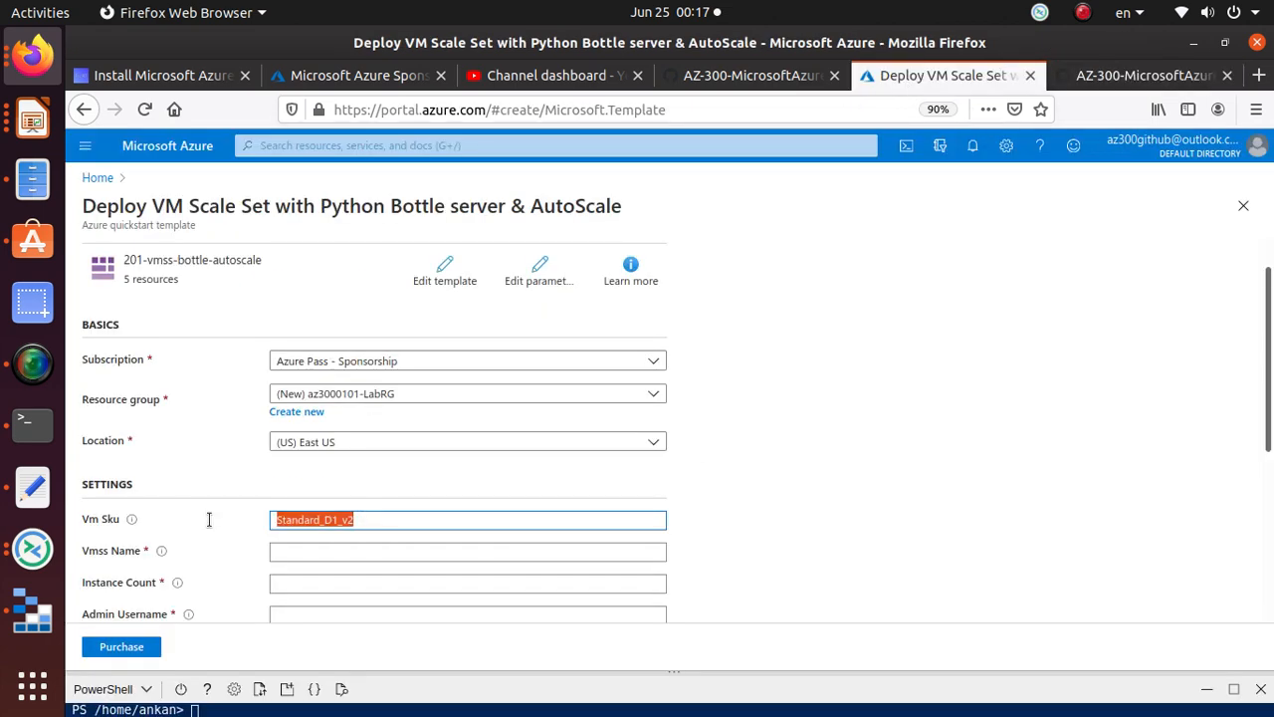
key("ctrl+v")
Step: Set the Vmss Name to the tested DNS label az300dnsabasu copied from the notes
scroll(468, 487, "down", 2)
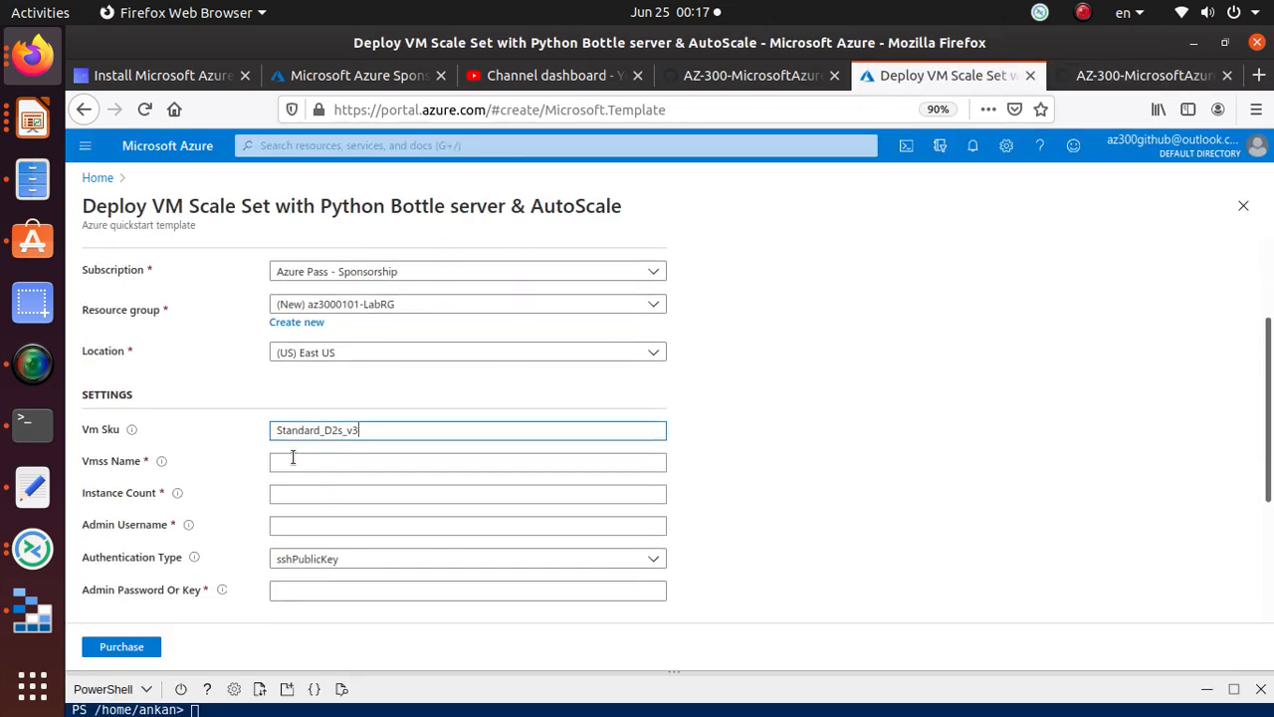
left_click(293, 457)
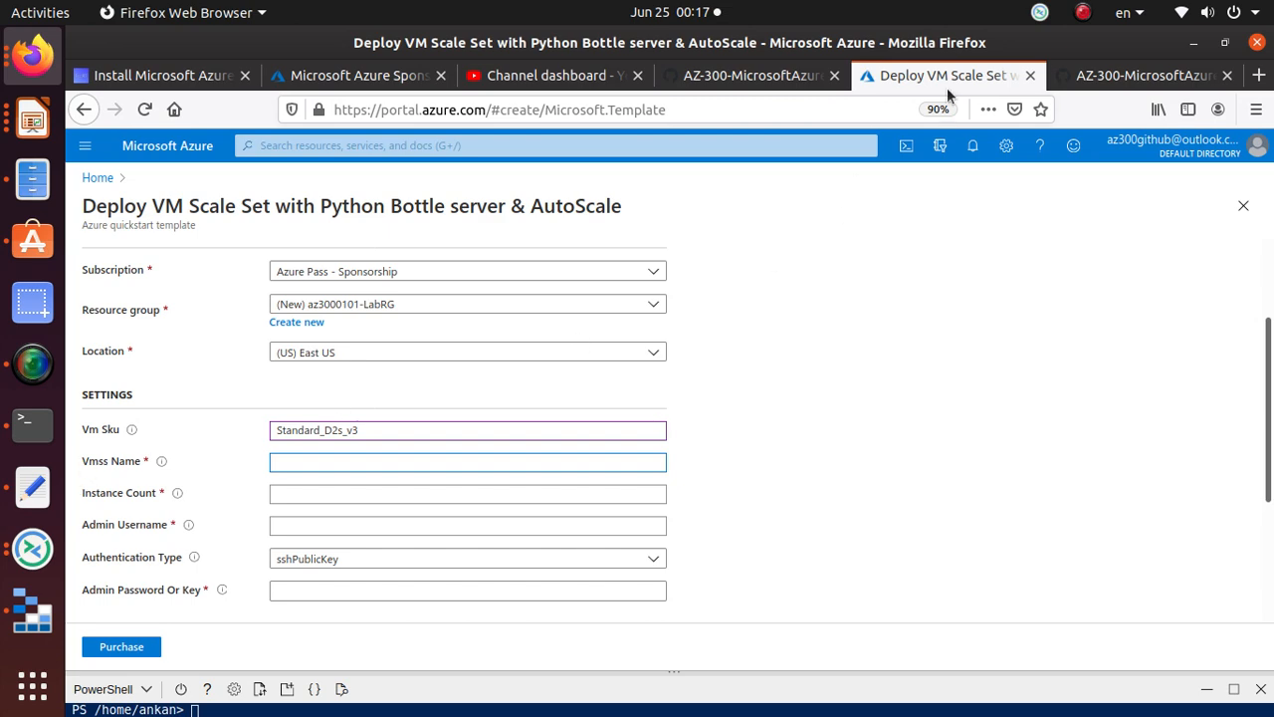
left_click(1130, 88)
scroll(466, 446, "down", 2)
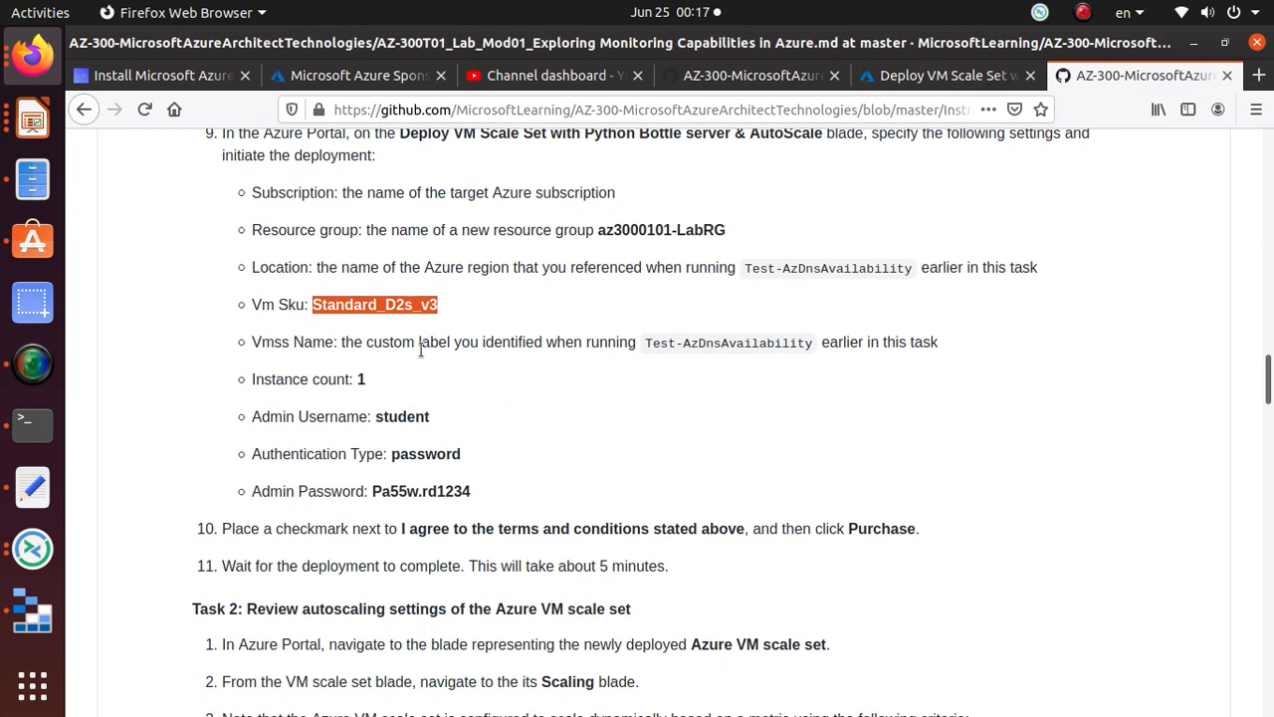
left_click_drag(347, 341, 633, 343)
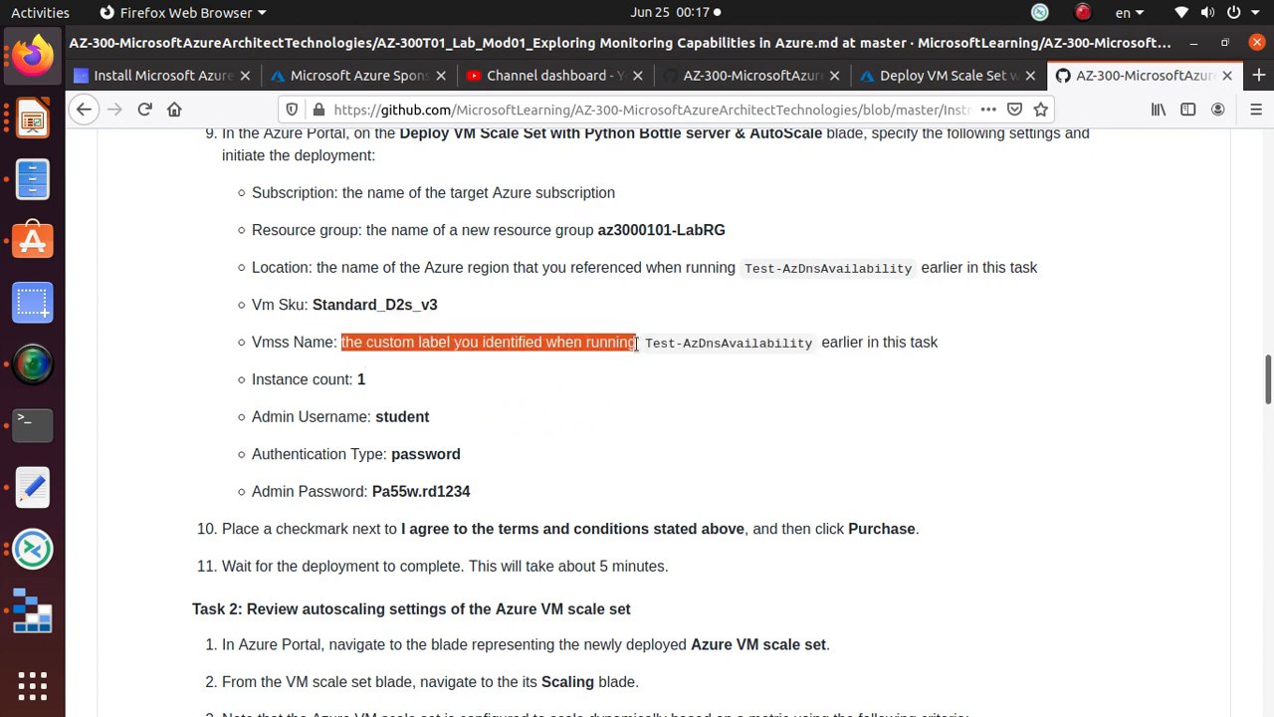
left_click(31, 485)
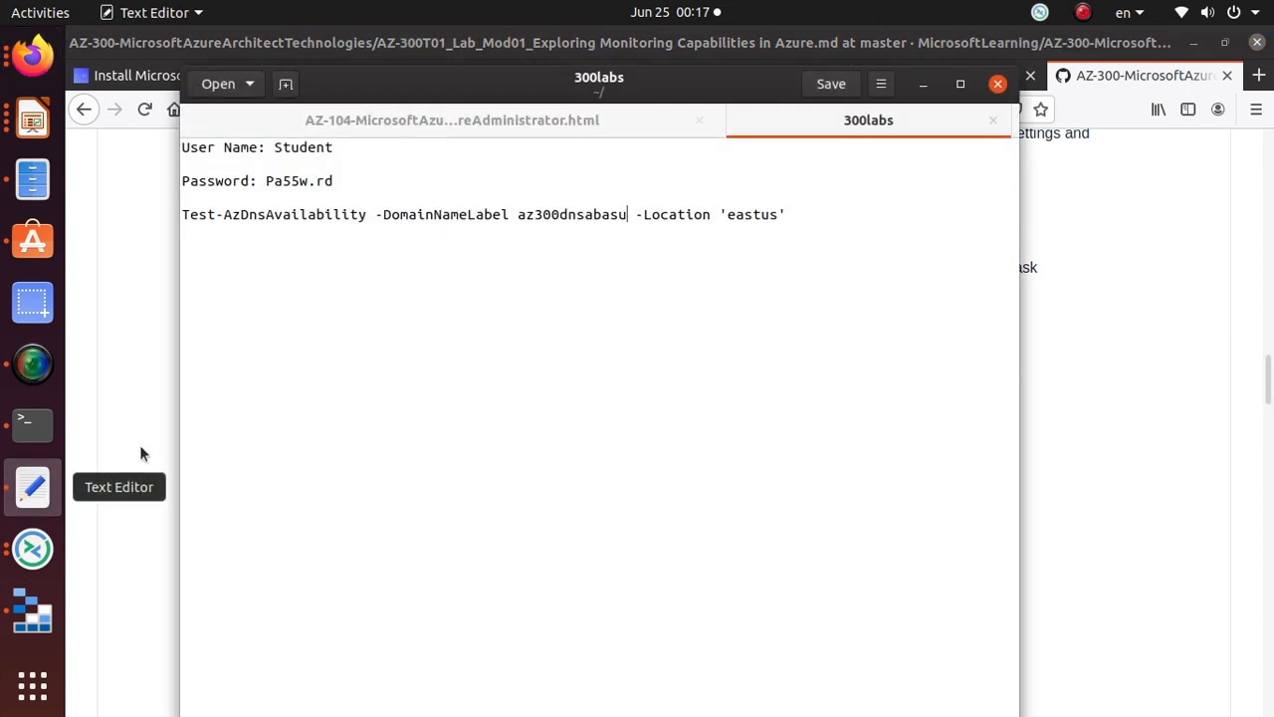
left_click_drag(627, 214, 515, 213)
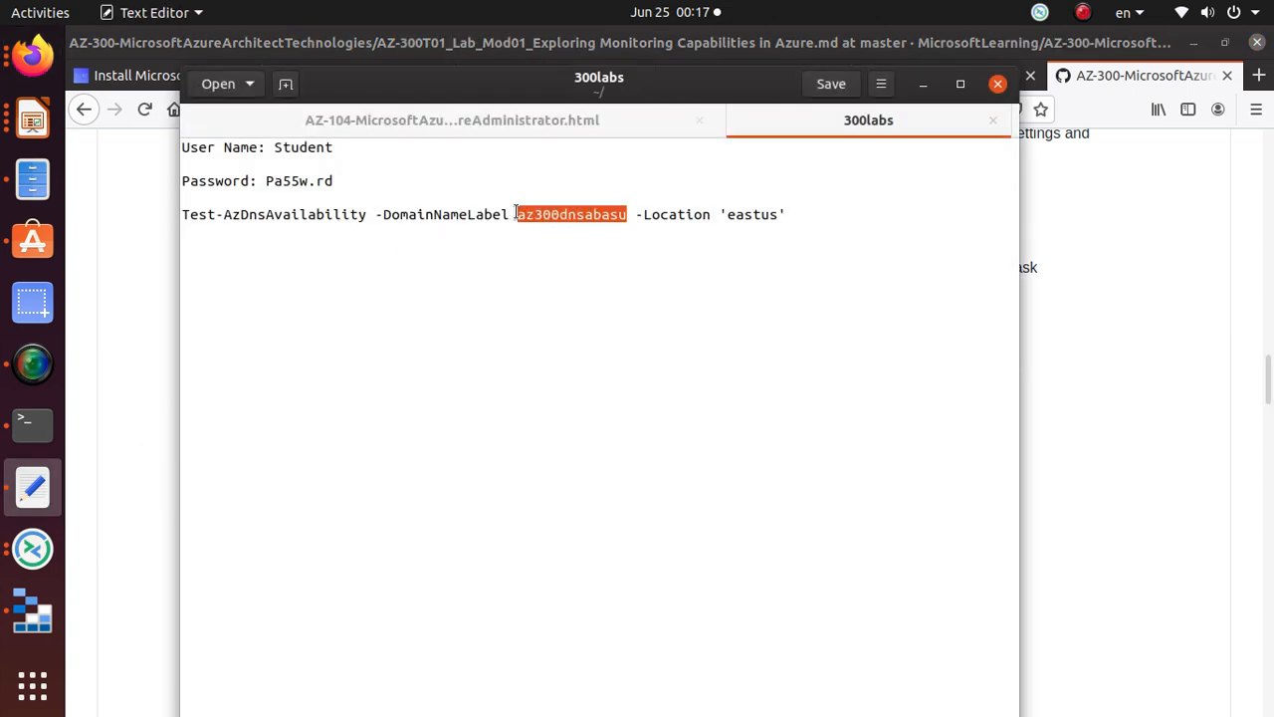
right_click(531, 214)
left_click(617, 305)
left_click(923, 84)
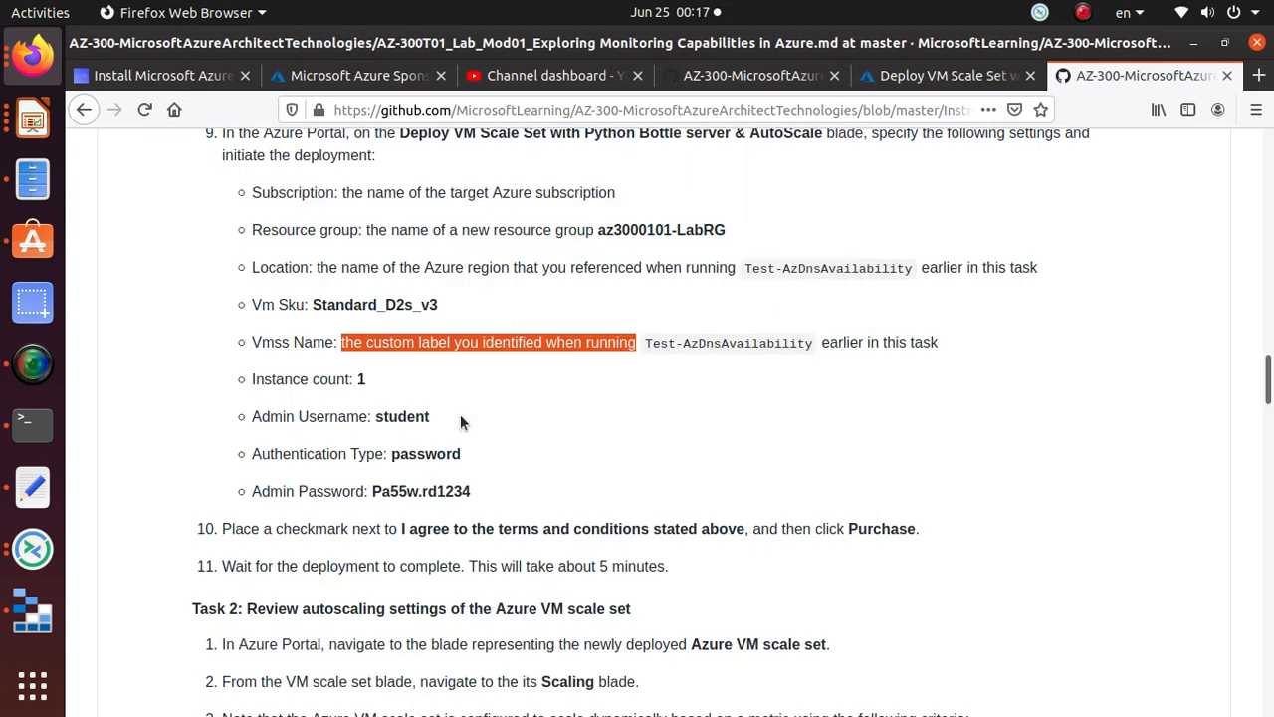
left_click(940, 76)
key("ctrl+v")
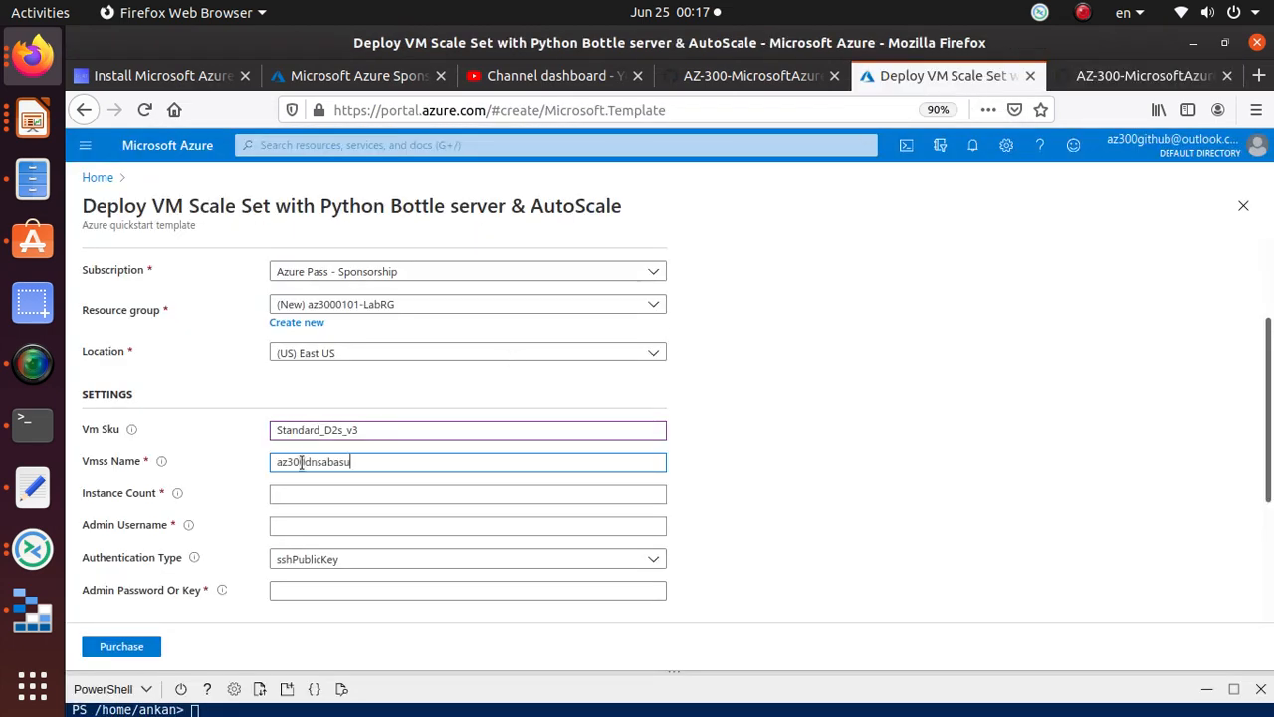
Step: Set the Instance Count to 1 as the lab specifies
left_click(286, 489)
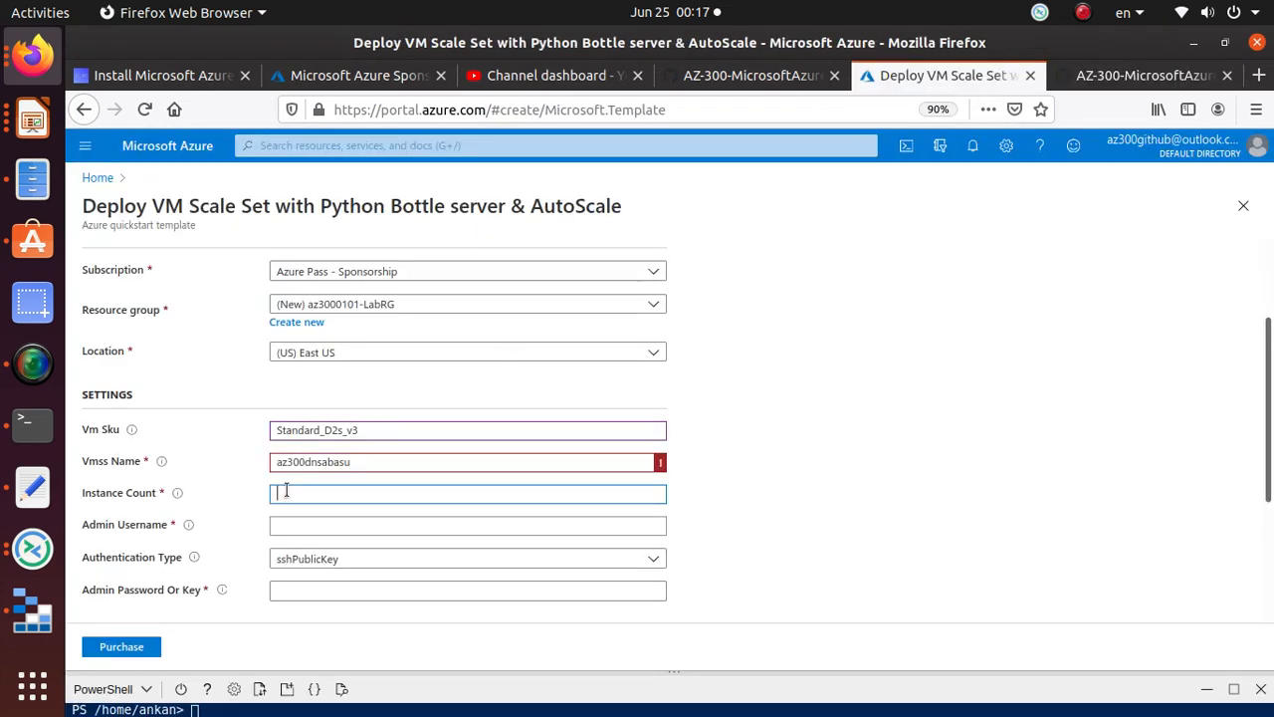
left_click(1114, 75)
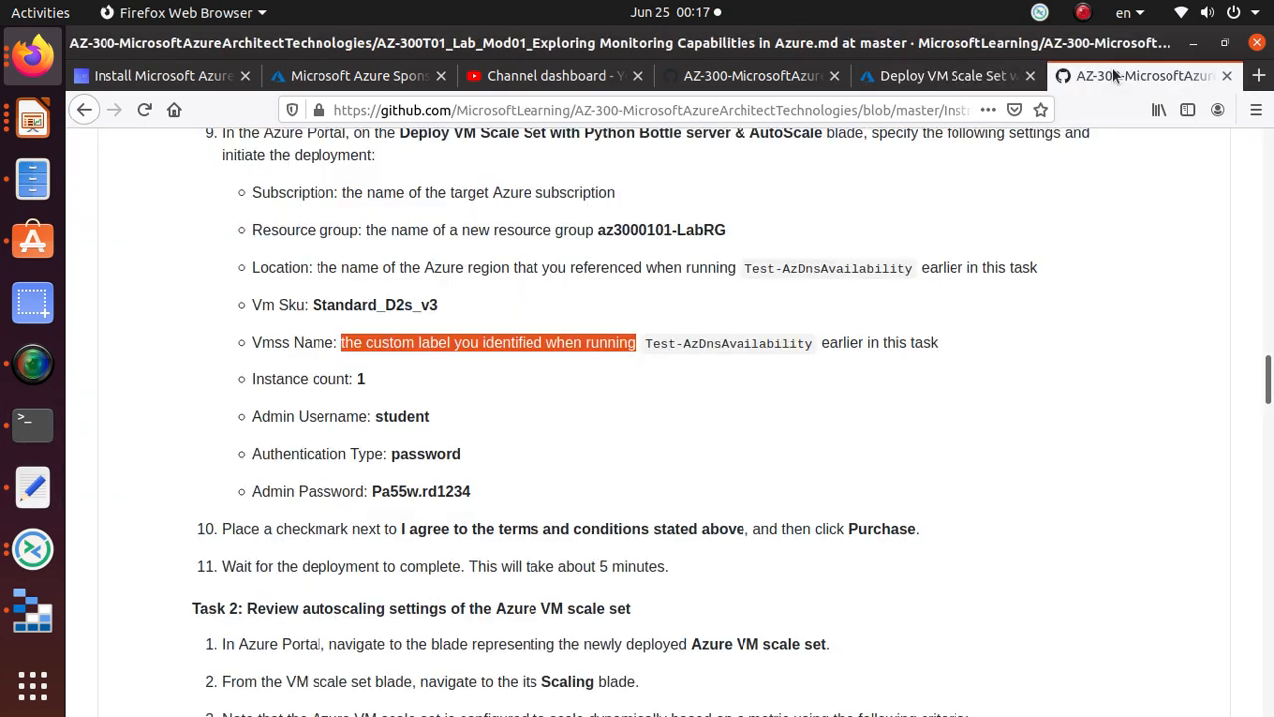
double_click(360, 379)
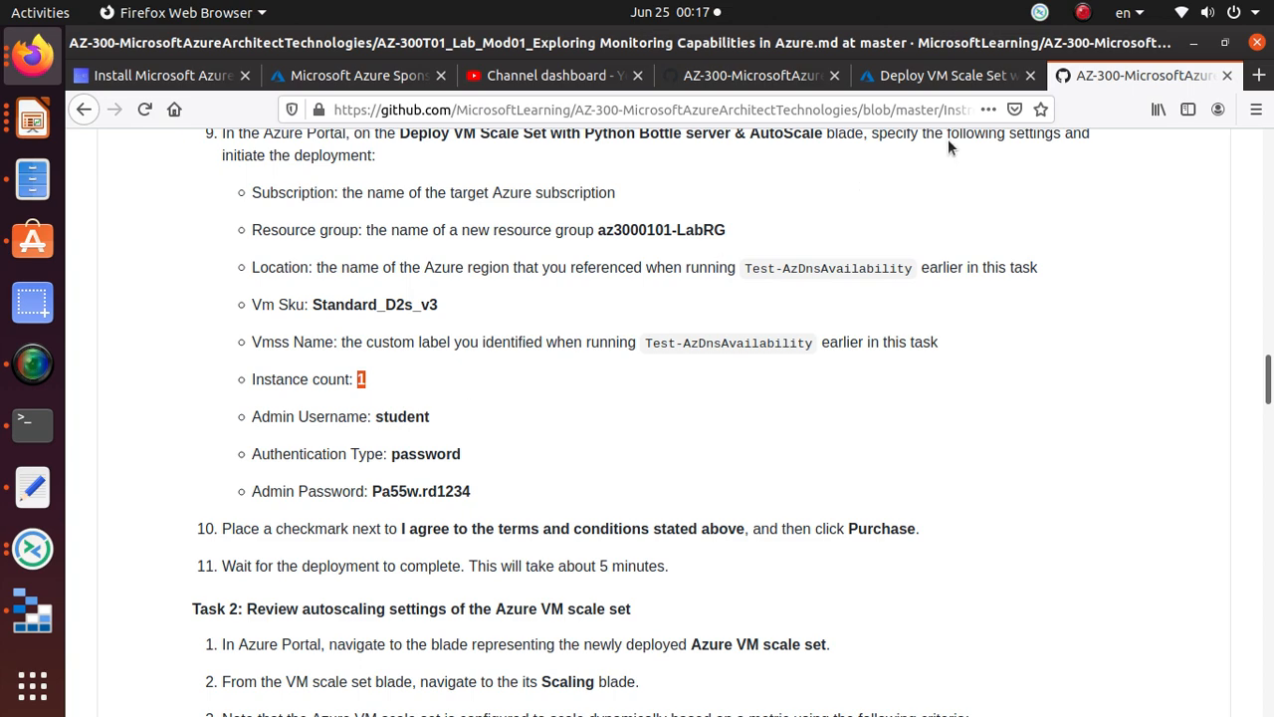
left_click(947, 75)
key("ctrl+v")
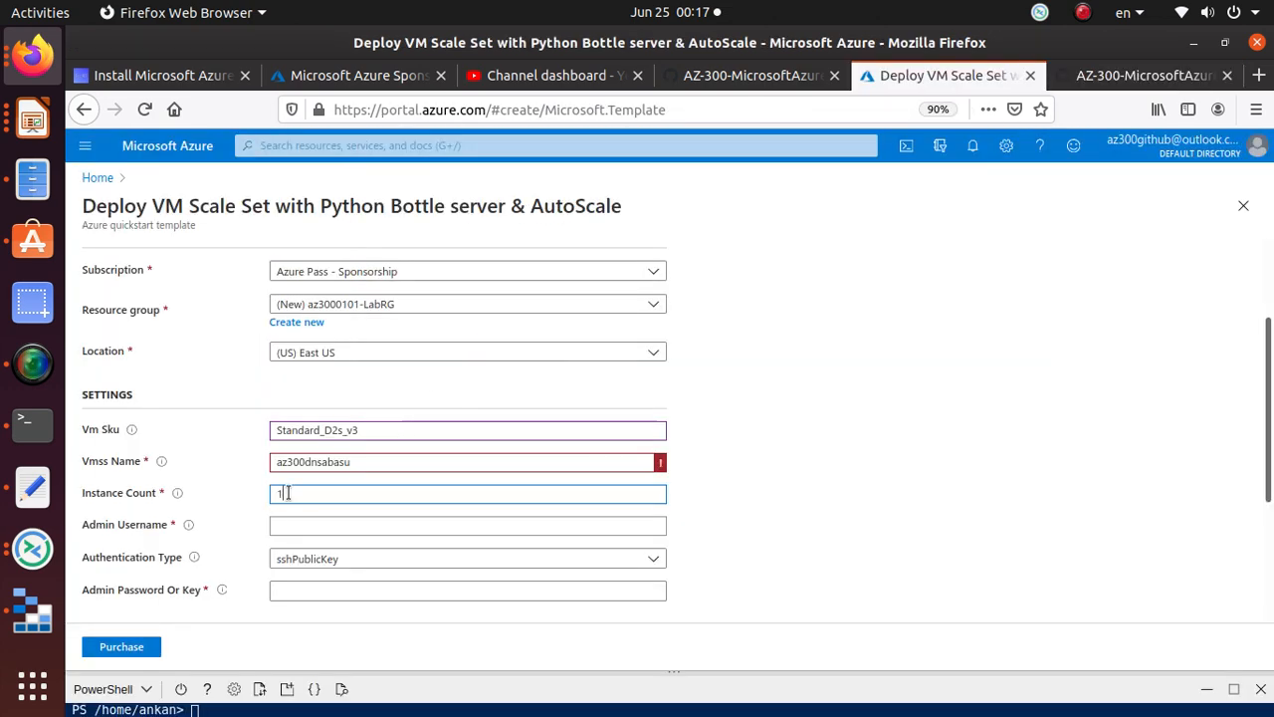
key("Tab")
Step: Check the Vmss Name error showing the name exceeds 9 characters
left_click(507, 461)
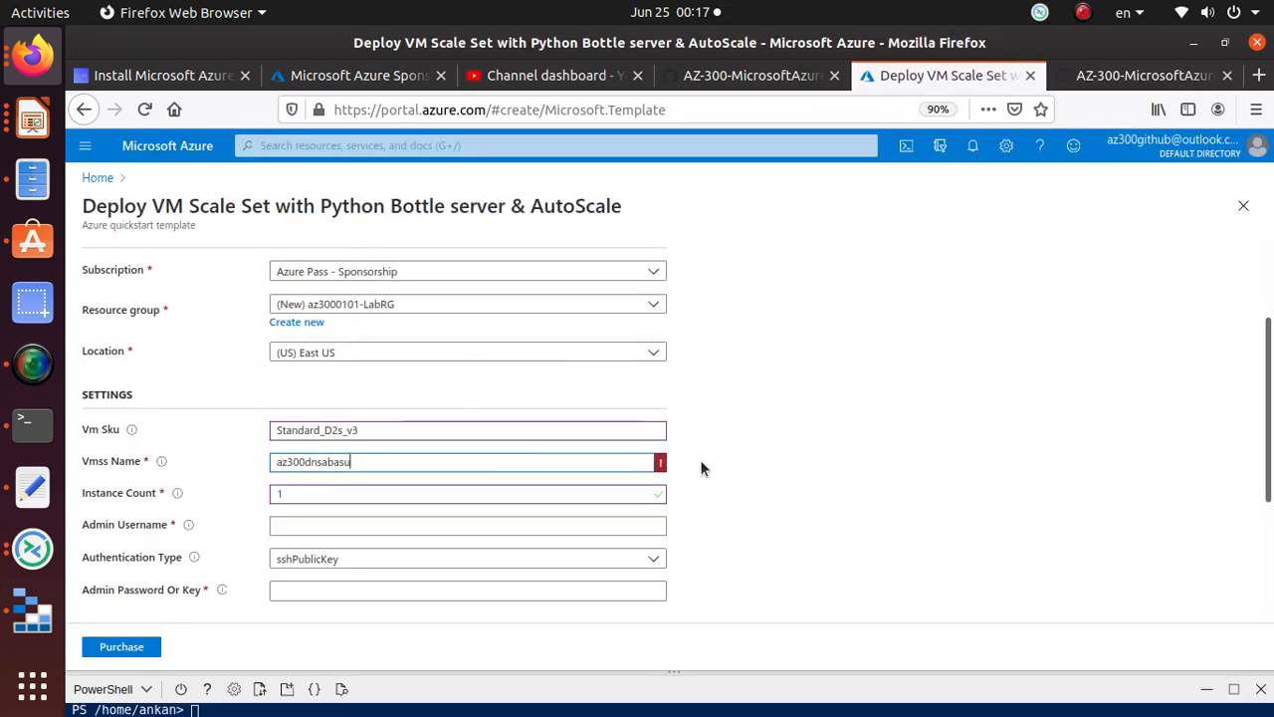
key("Tab")
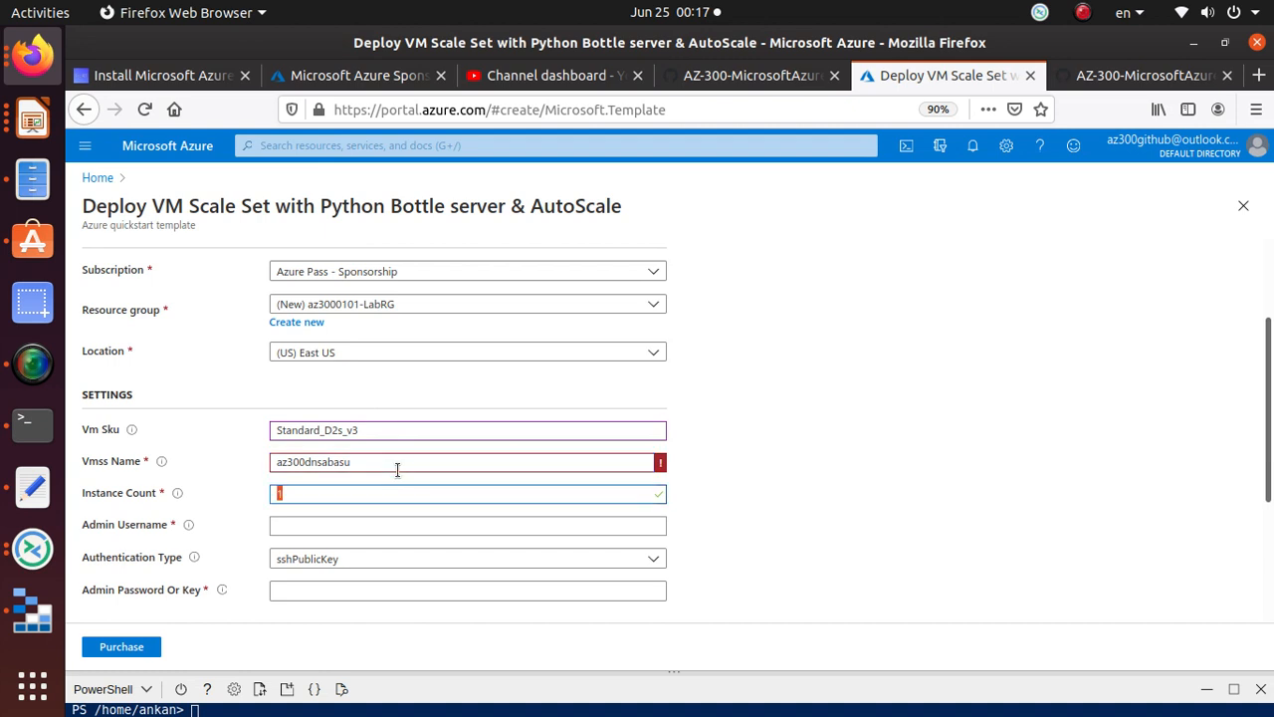
left_click(550, 460)
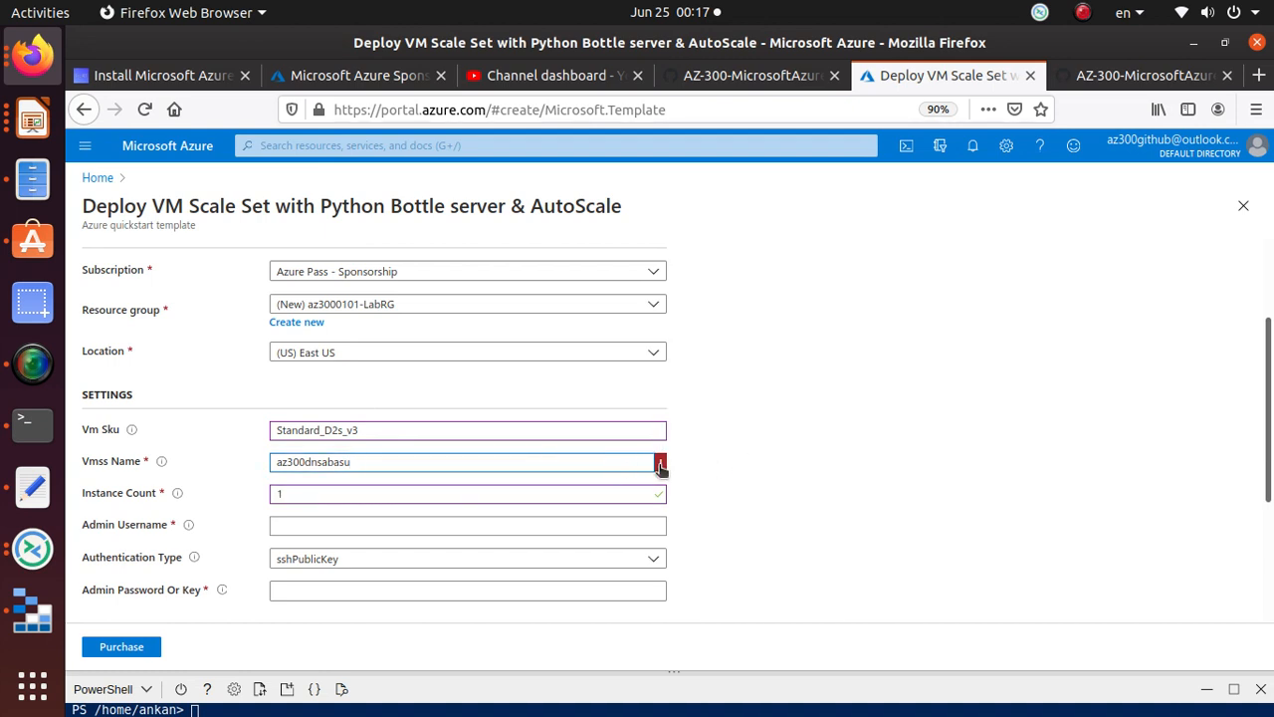
mouse_move(661, 465)
left_click(697, 458)
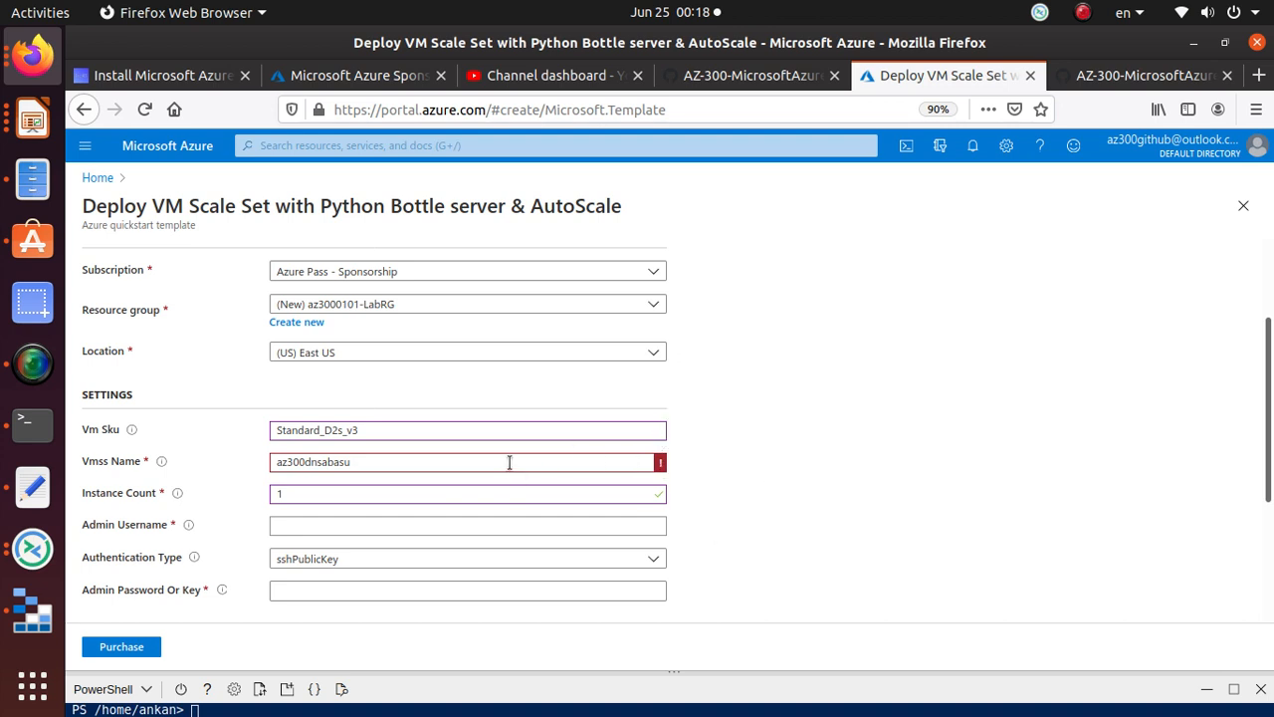
left_click(358, 78)
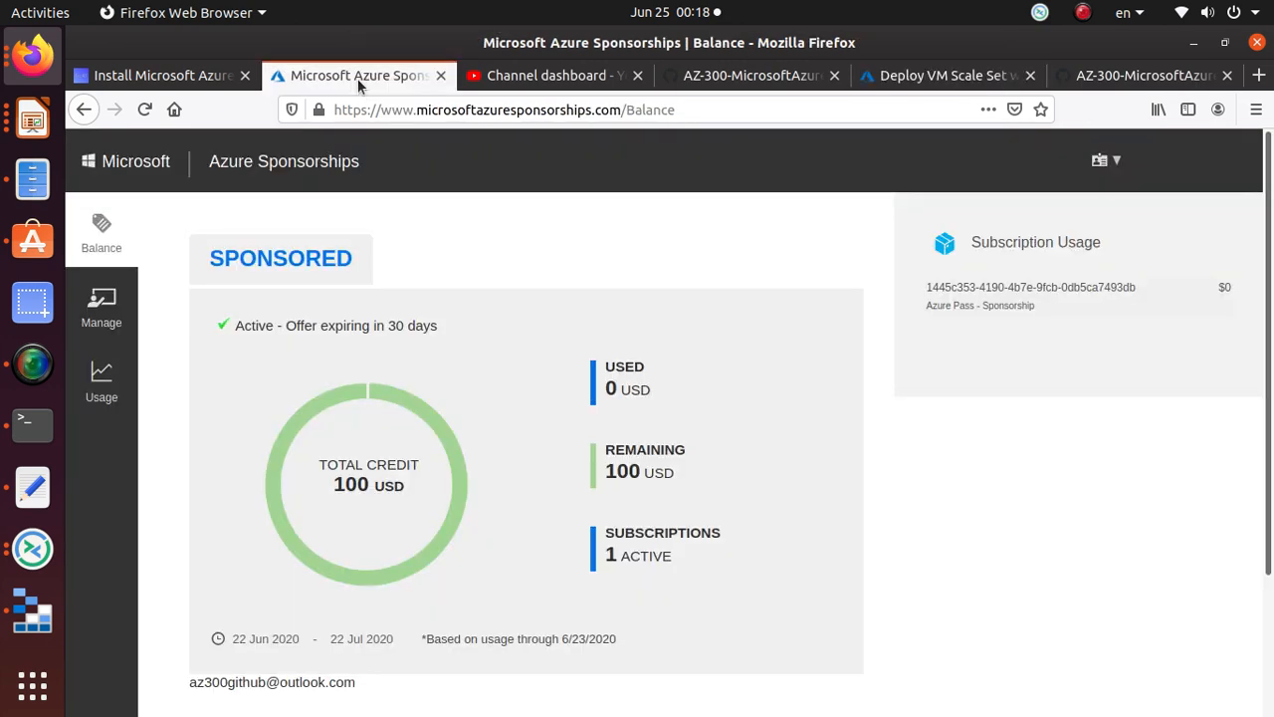
left_click(888, 78)
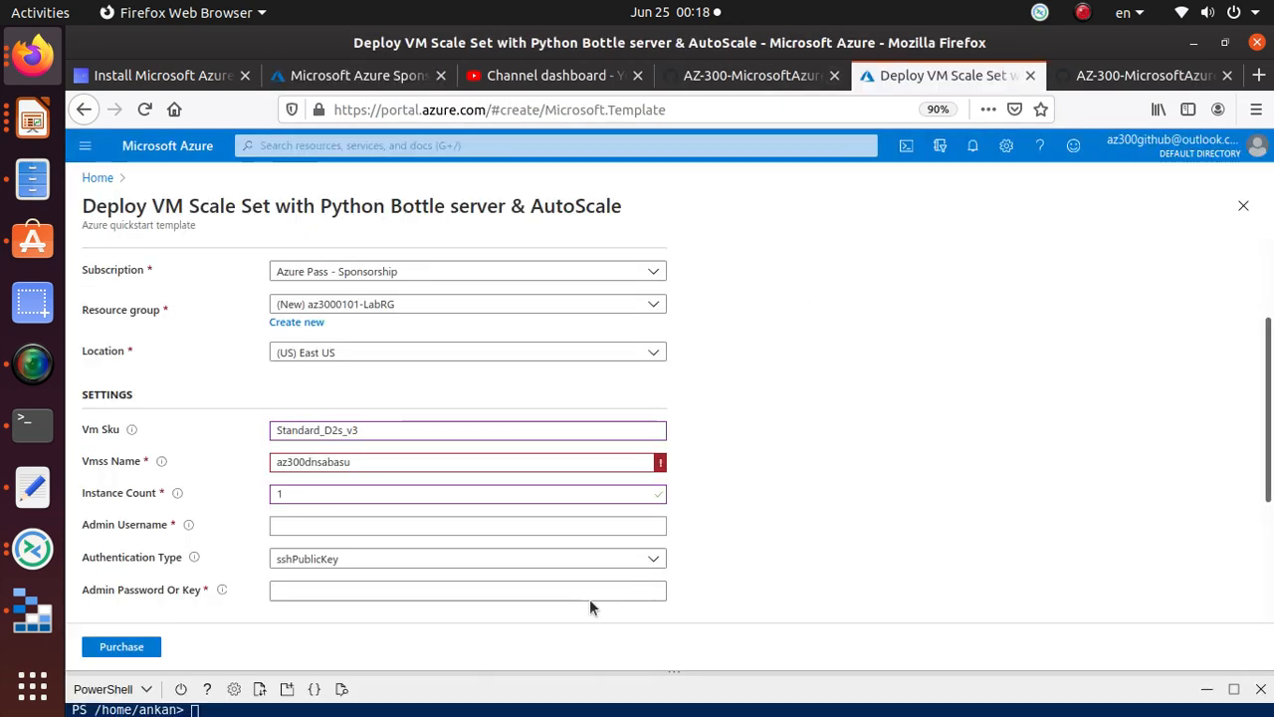
scroll(564, 489, "down", 1)
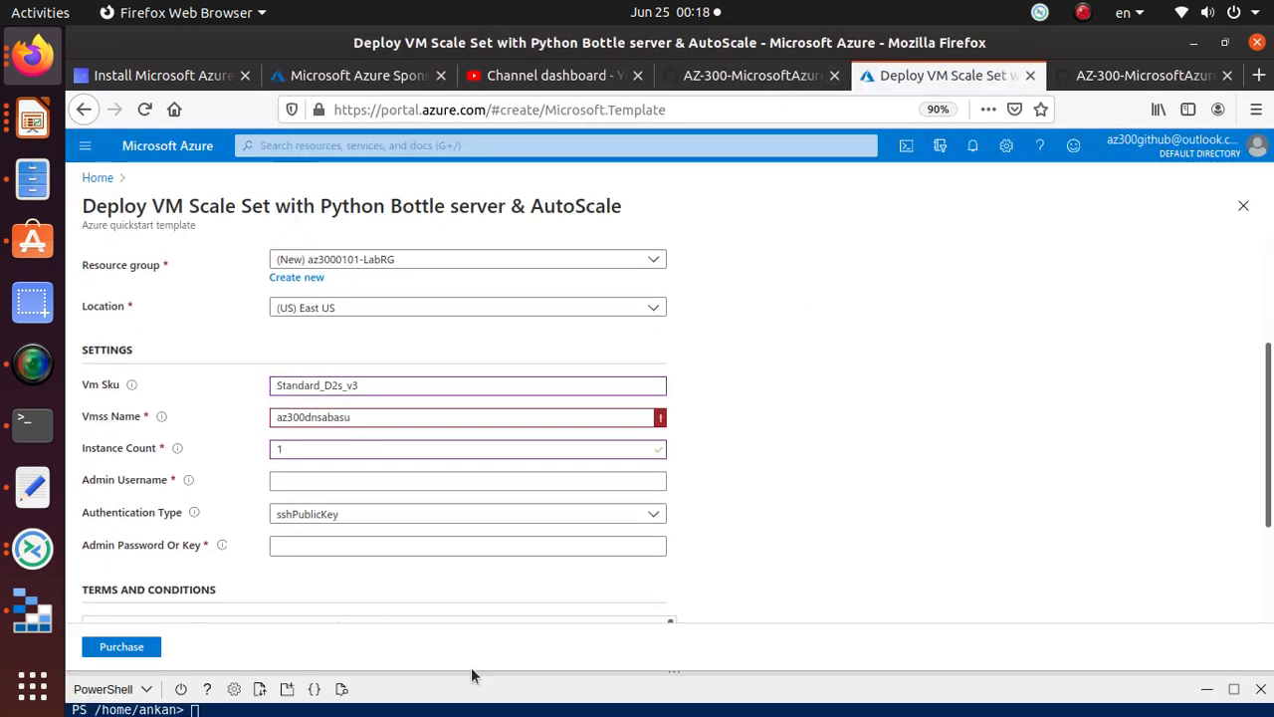
Step: Rerun Test-AzDnsAvailability with the shortened label azdnsbasu in eastus, returning True
left_click_drag(470, 668, 469, 375)
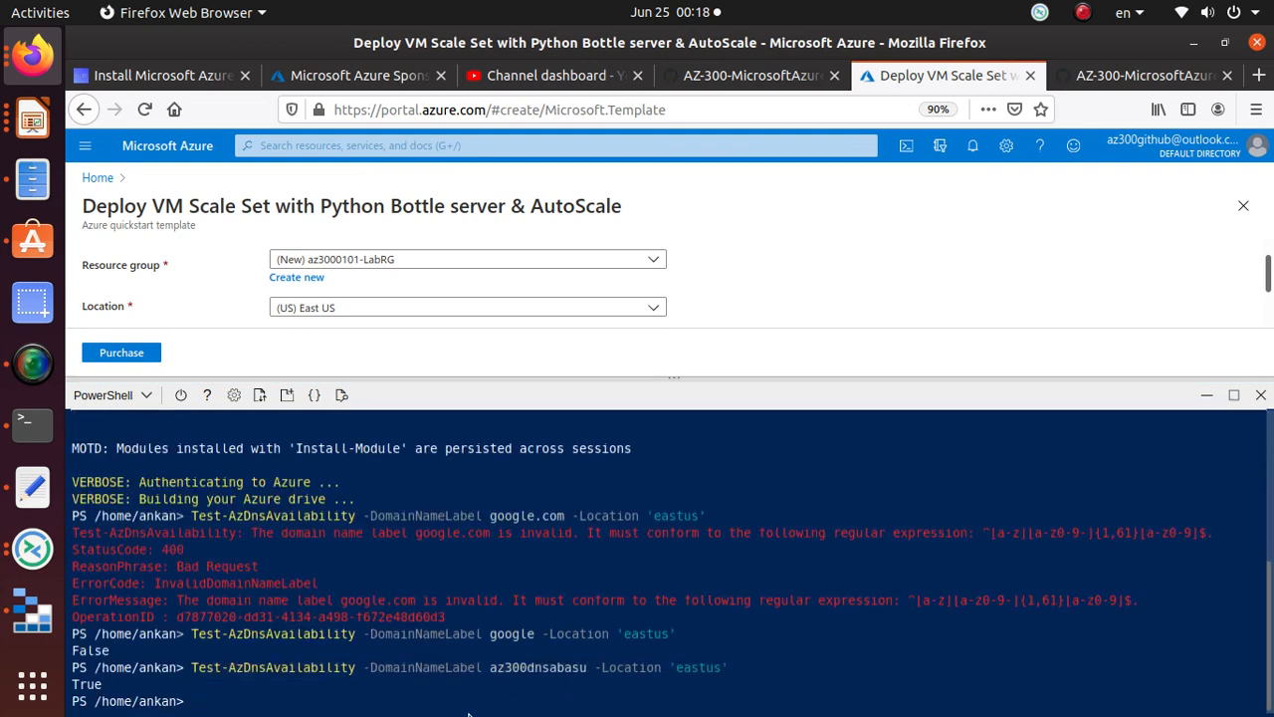
key("Up")
key("Left")
key("Left")
key("Left")
key("Left")
key("Left")
key("Left")
key("Left")
key("Left")
key("Left")
key("Left")
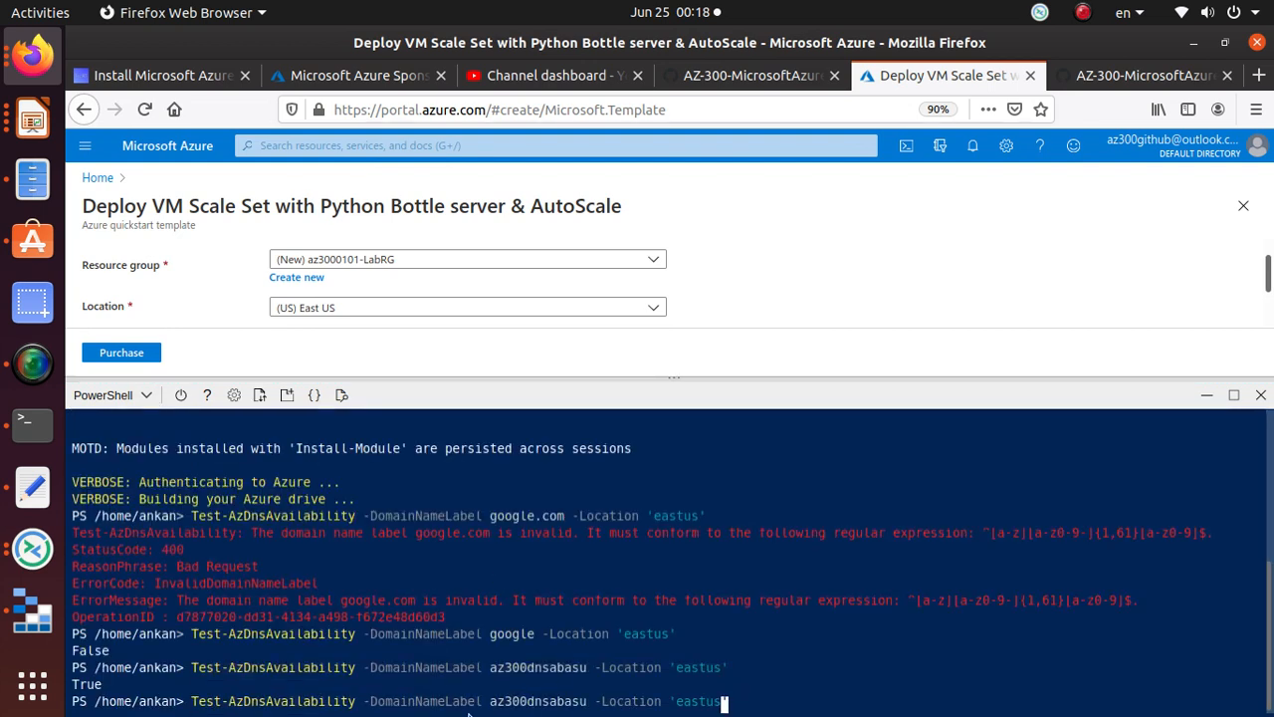
key("Left")
key("Left")
key("Left")
key("Left")
key("Left")
key("Left")
key("Left")
key("Left")
key("Left")
key("Left")
key("Left")
key("Left")
key("Left")
key("Left")
key("Left")
key("Left")
key("Left")
key("BackSpace")
key("BackSpace")
key("BackSpace")
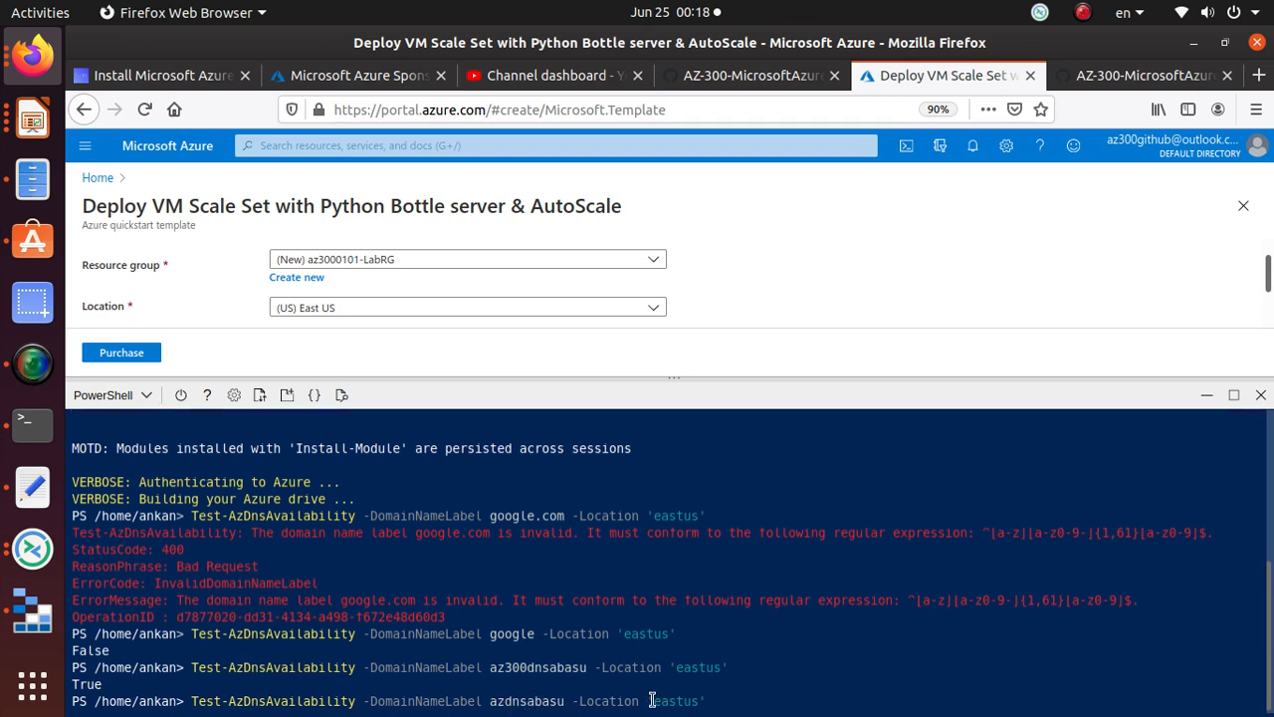
key("Right")
key("Right")
key("Right")
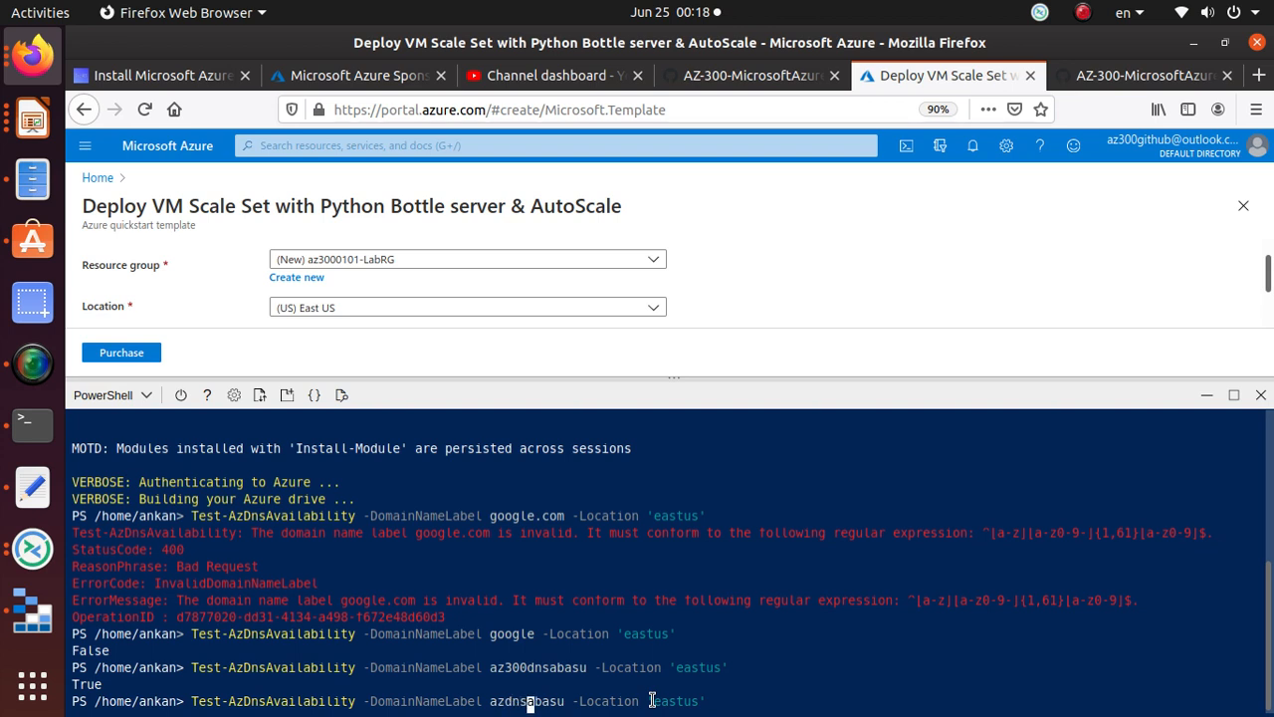
key("Delete")
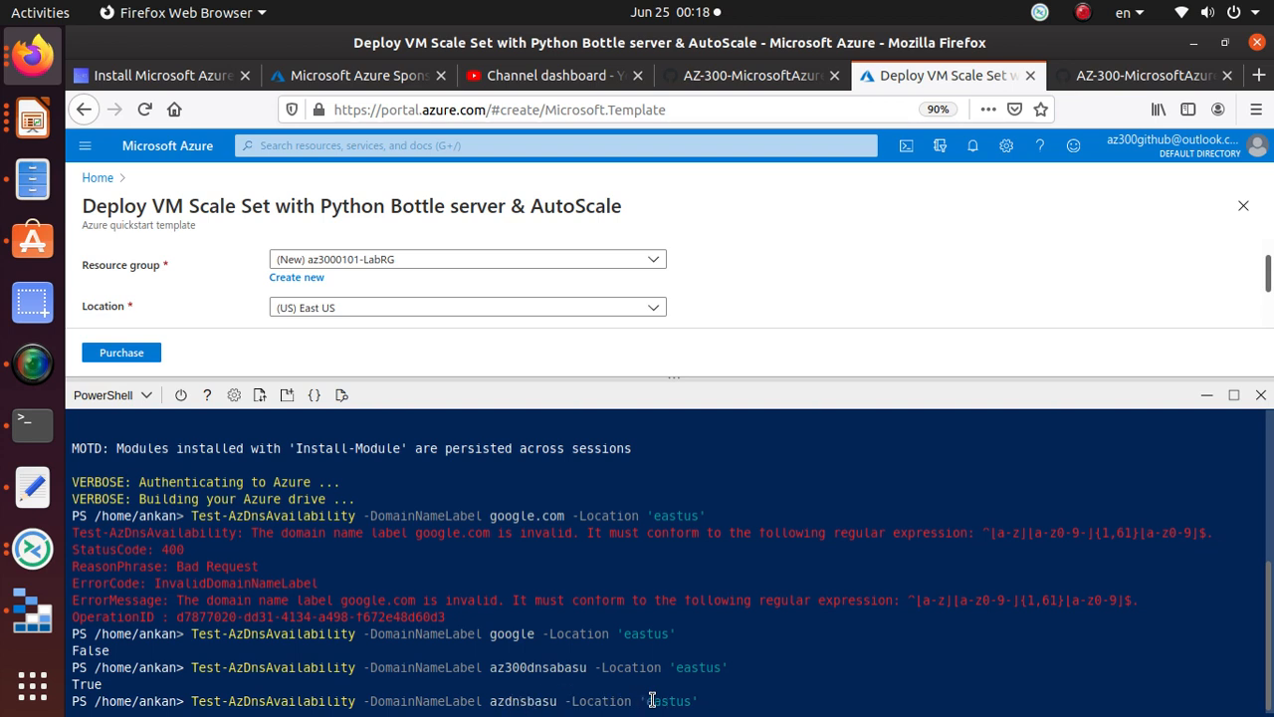
key("Left")
key("Left")
key("Left")
key("Left")
key("Left")
key("Right")
key("Right")
key("Right")
key("Right")
key("Right")
key("Right")
key("Right")
key("Right")
key("Return")
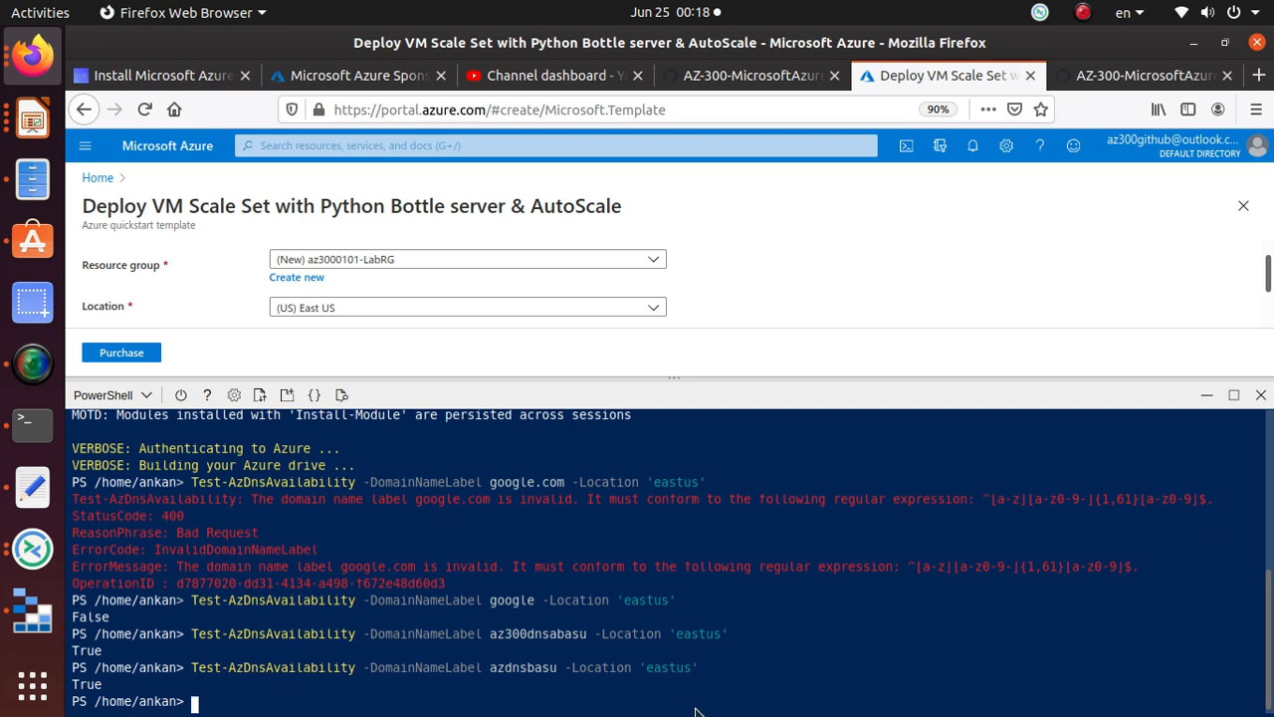
Step: Save the new availability command in the notes and copy the label azdnsbasu
left_click_drag(713, 667, 186, 663)
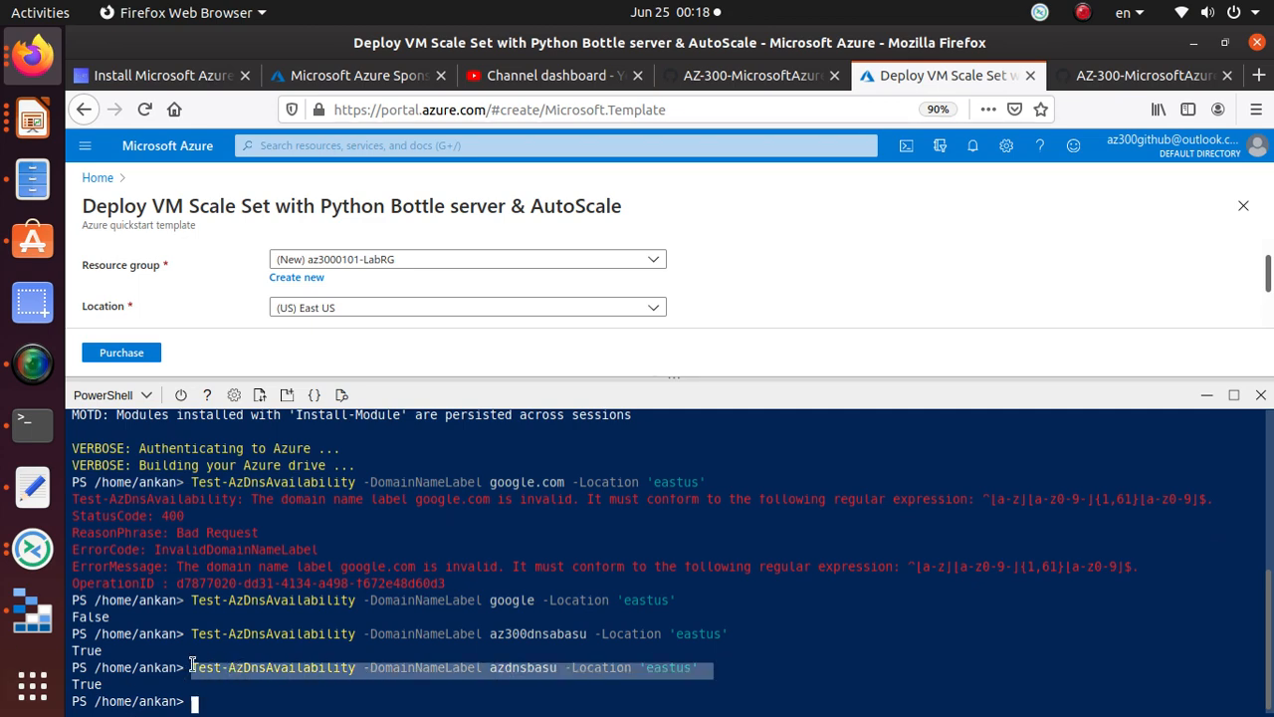
right_click(203, 669)
left_click(278, 436)
left_click(33, 485)
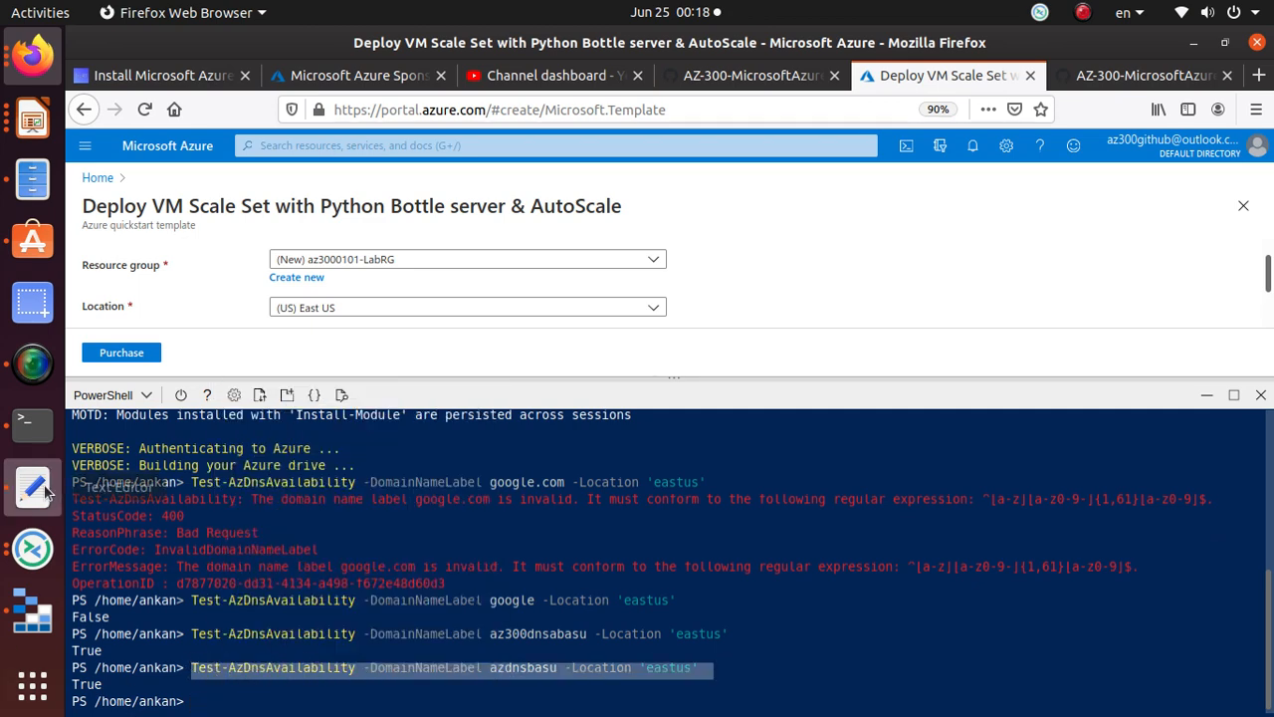
left_click_drag(804, 210, 183, 216)
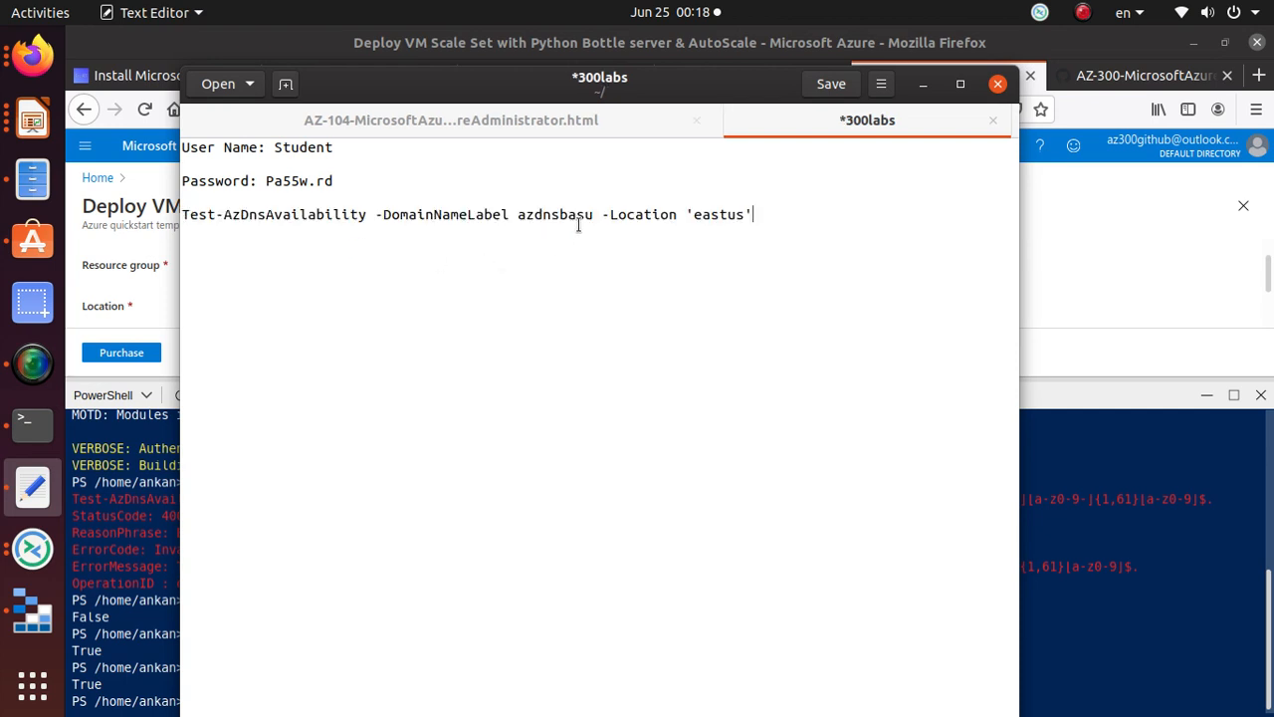
left_click_drag(594, 214, 518, 214)
right_click(519, 214)
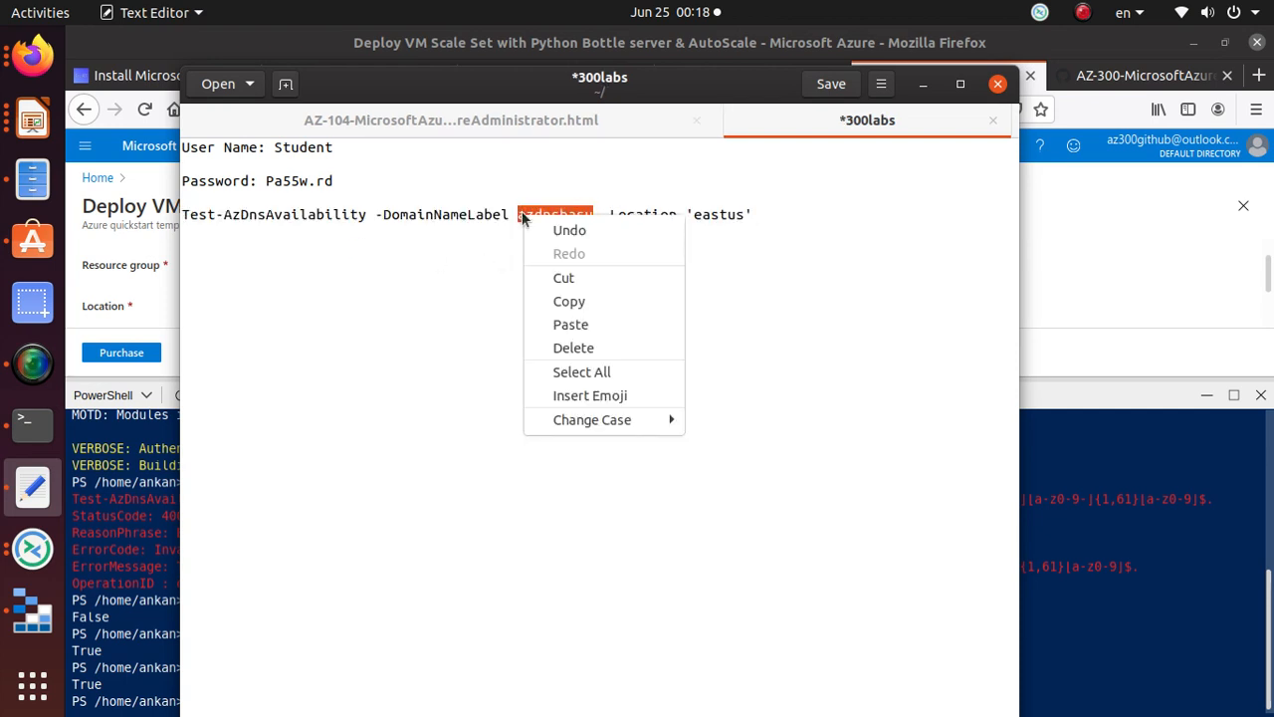
left_click(588, 298)
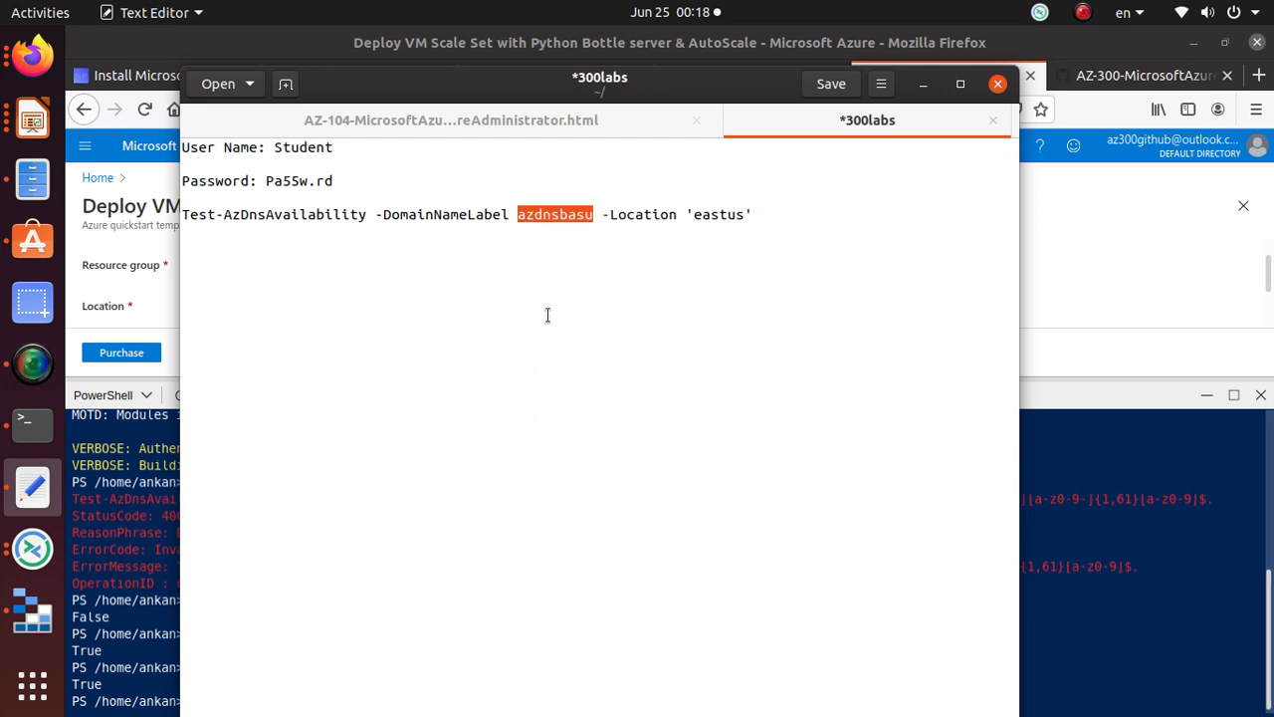
left_click(91, 685)
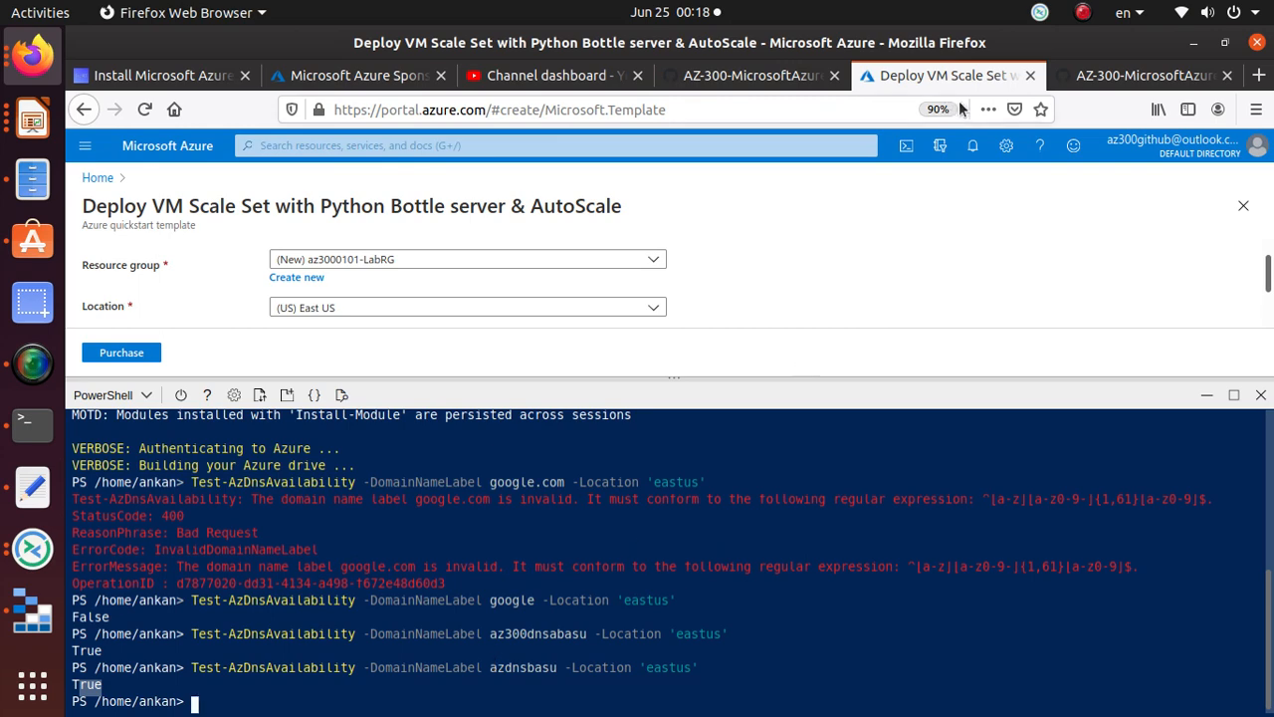
left_click(1143, 76)
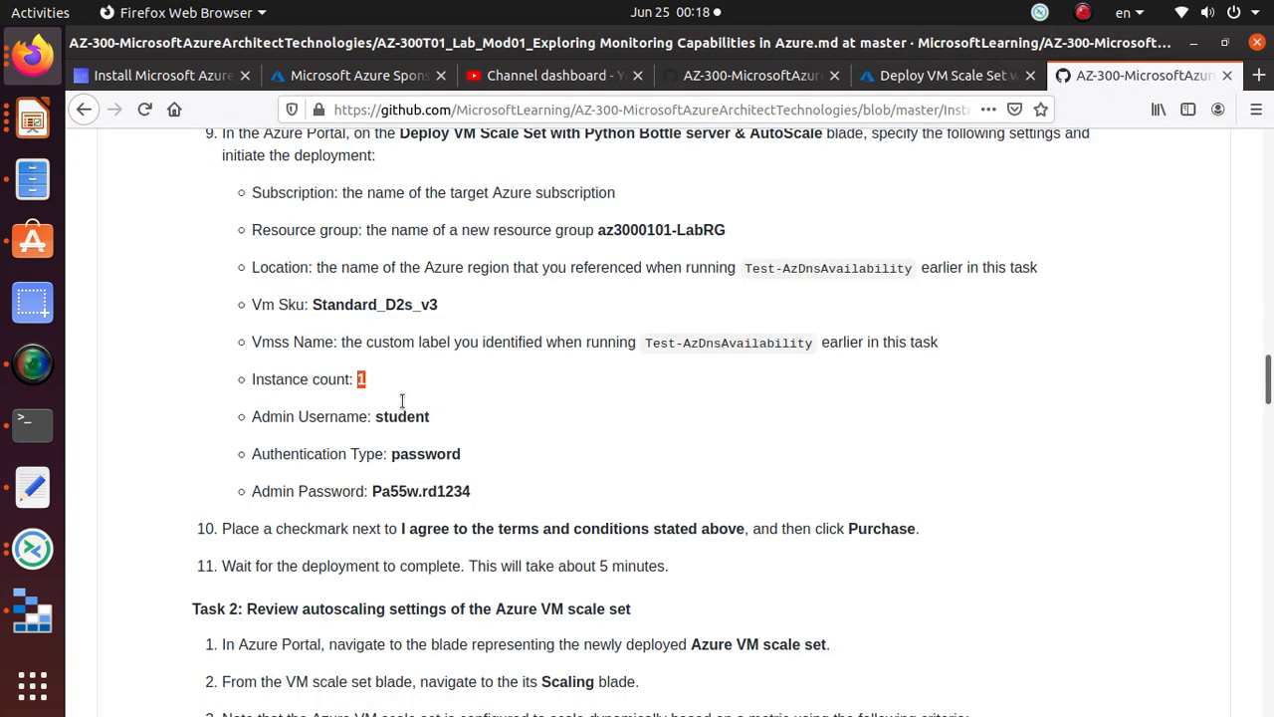
left_click(918, 75)
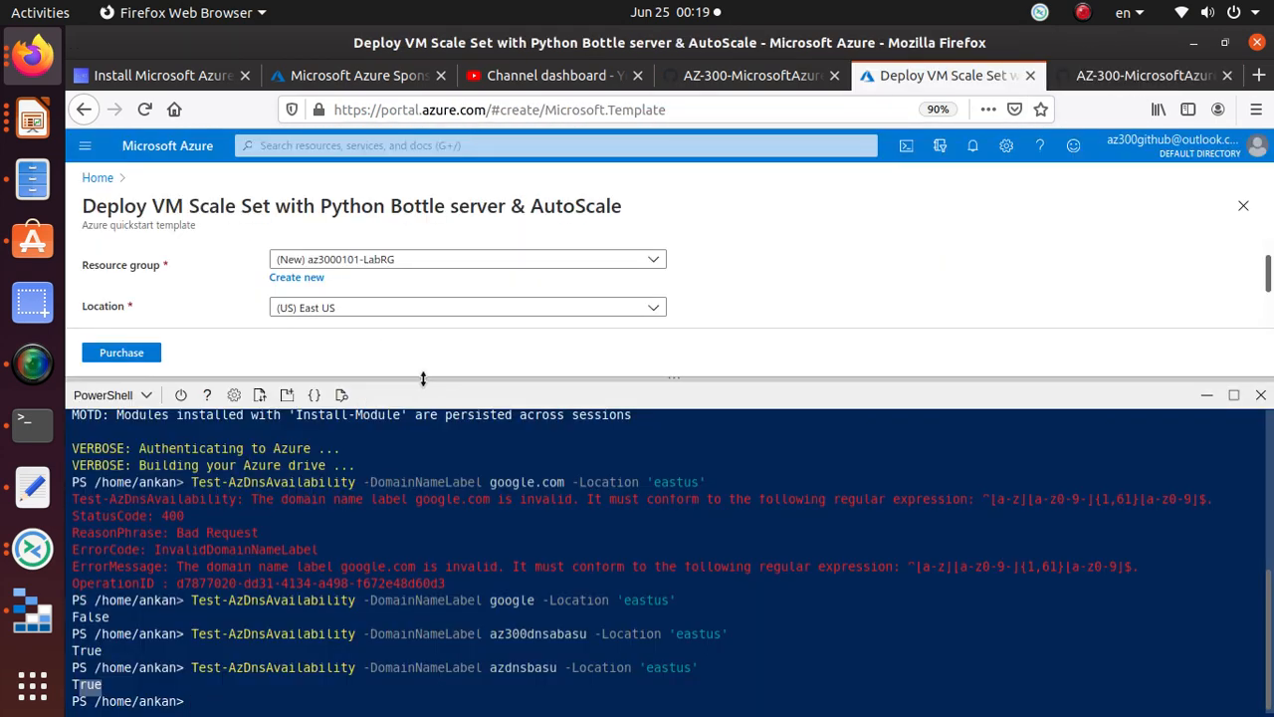
Step: Change the Vmss Name to azdnsbasu
left_click_drag(423, 378, 419, 685)
left_click_drag(369, 419, 191, 407)
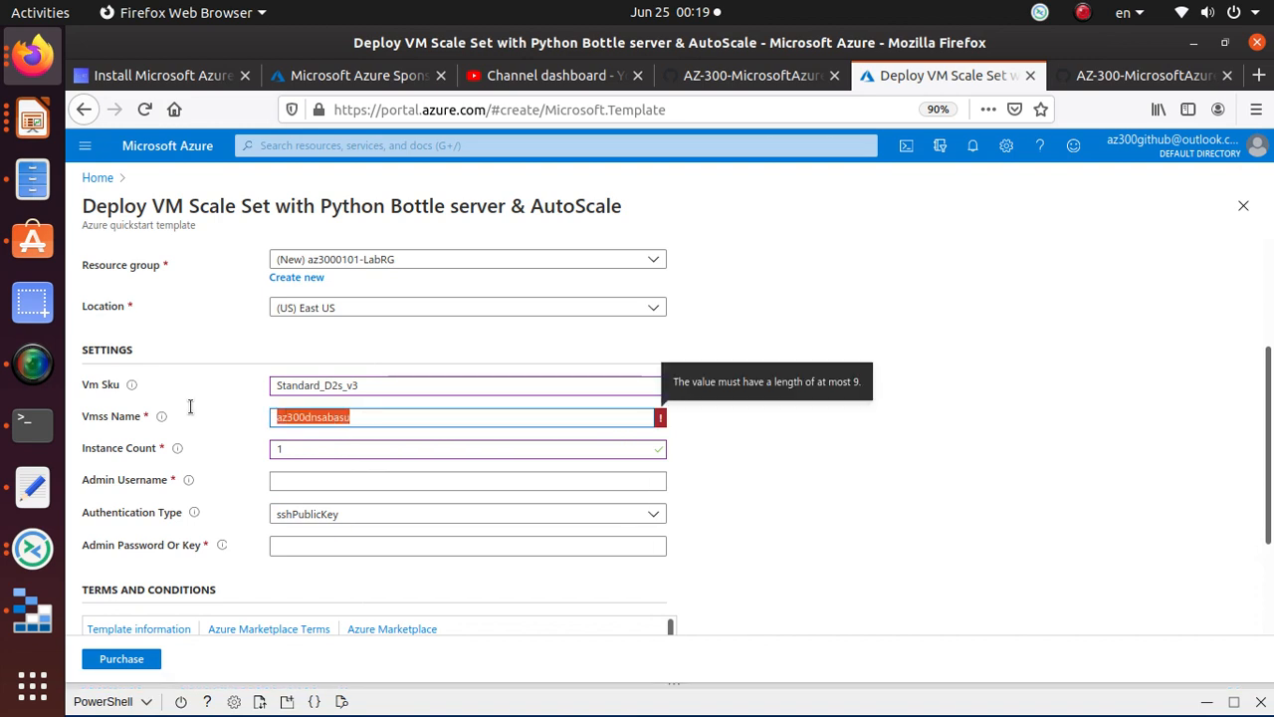
type("azdnsbasu")
left_click(890, 482)
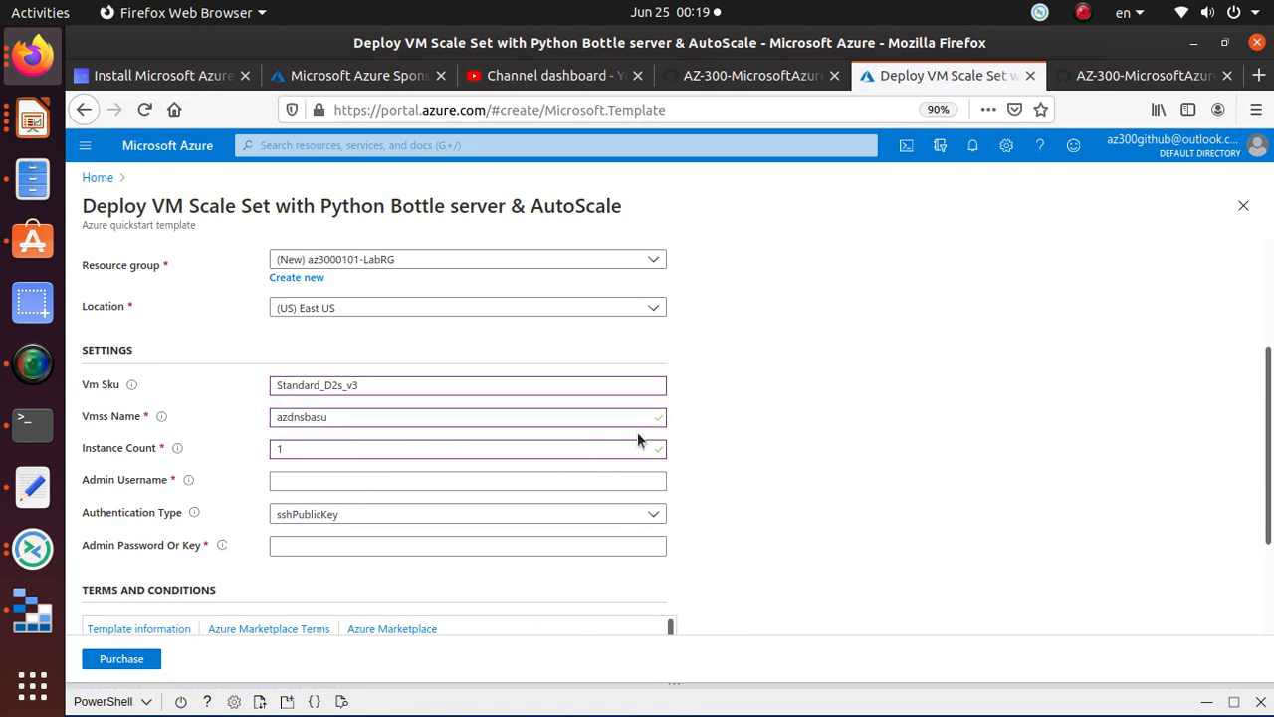
Step: Fill the admin username from the lab and set Authentication Type to password
left_click(1151, 77)
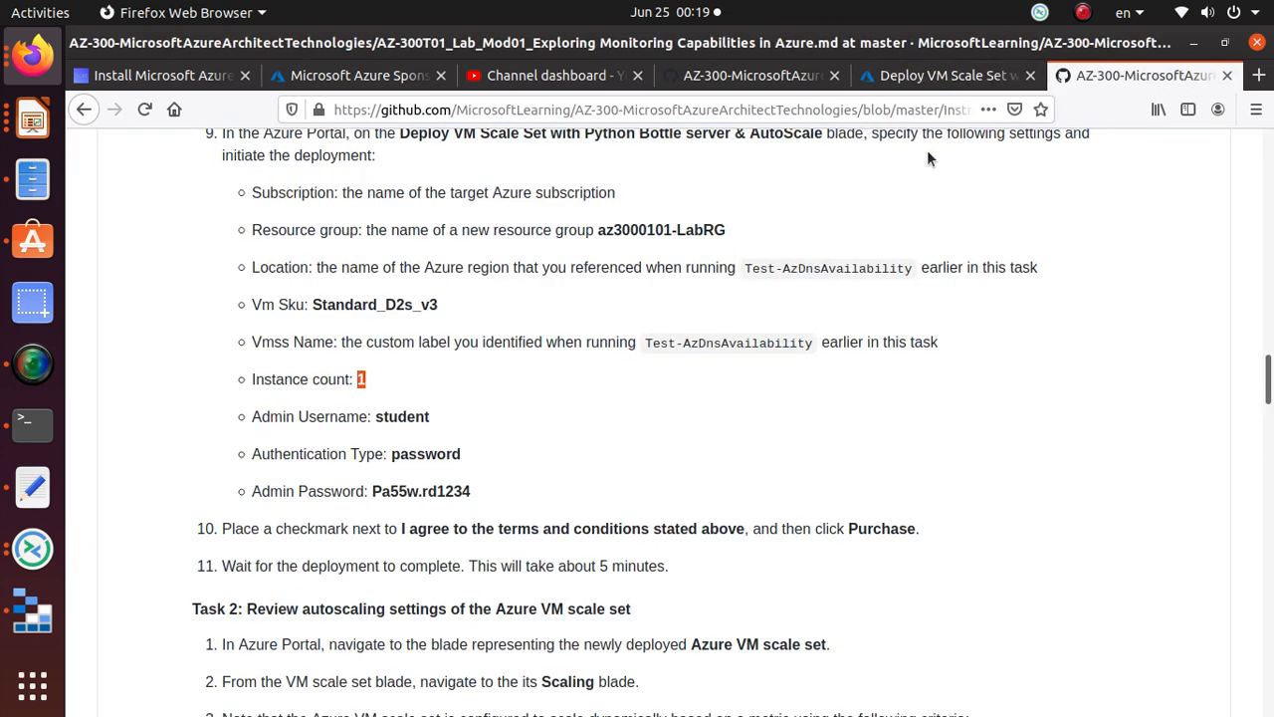
left_click(418, 418)
left_click_drag(435, 418, 377, 416)
right_click(406, 416)
left_click(435, 433)
left_click(944, 75)
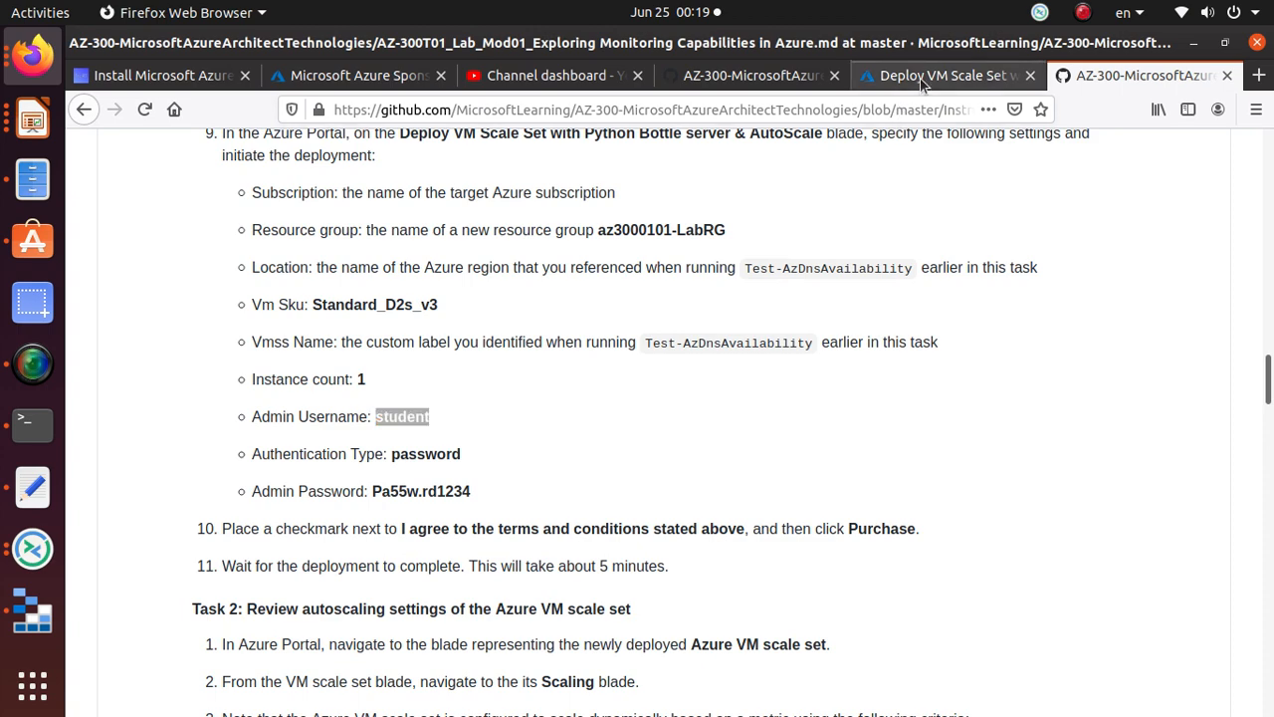
left_click(300, 474)
key("ctrl+v")
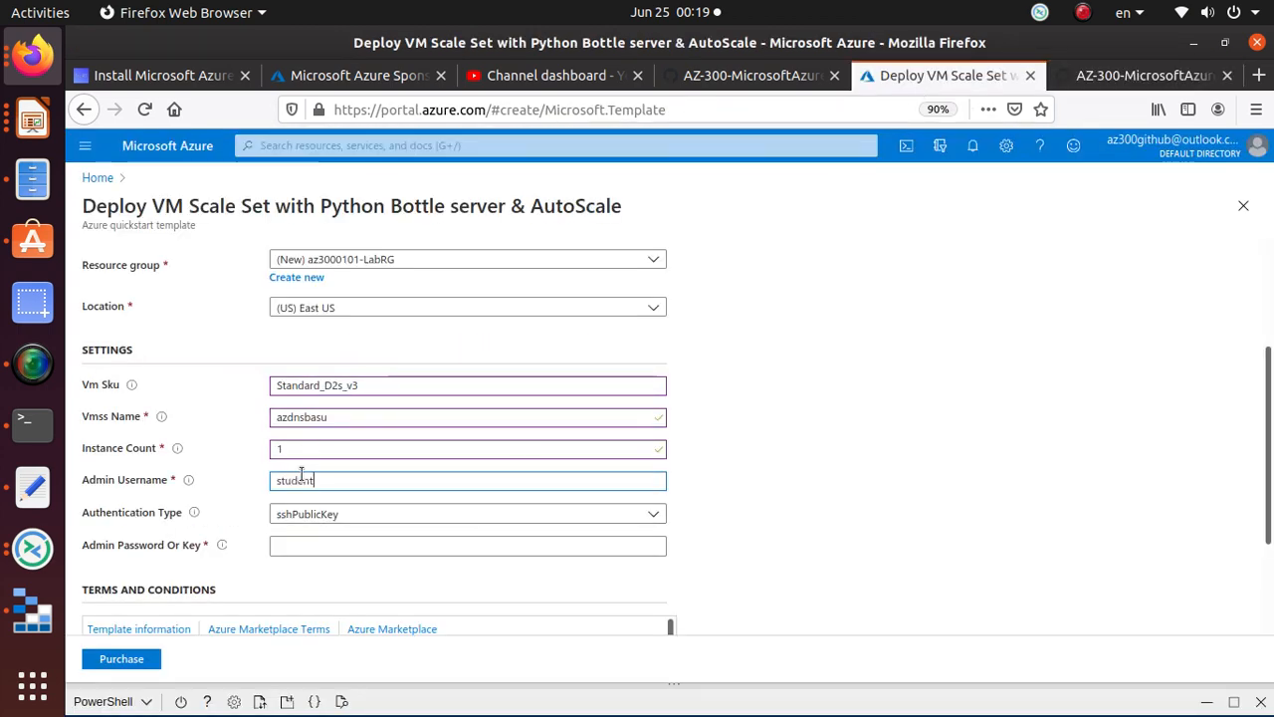
left_click(355, 518)
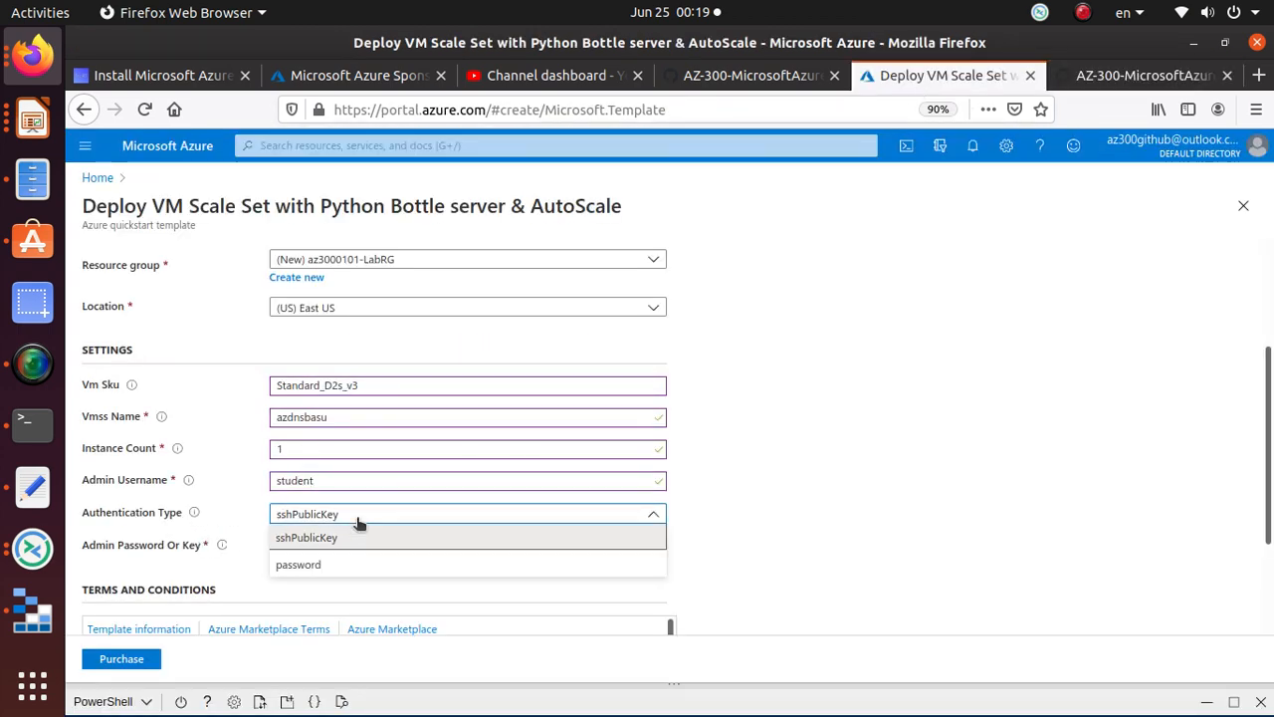
left_click(341, 565)
Step: Copy the lab's admin password into the notes file, then select the admin password field
left_click(1109, 77)
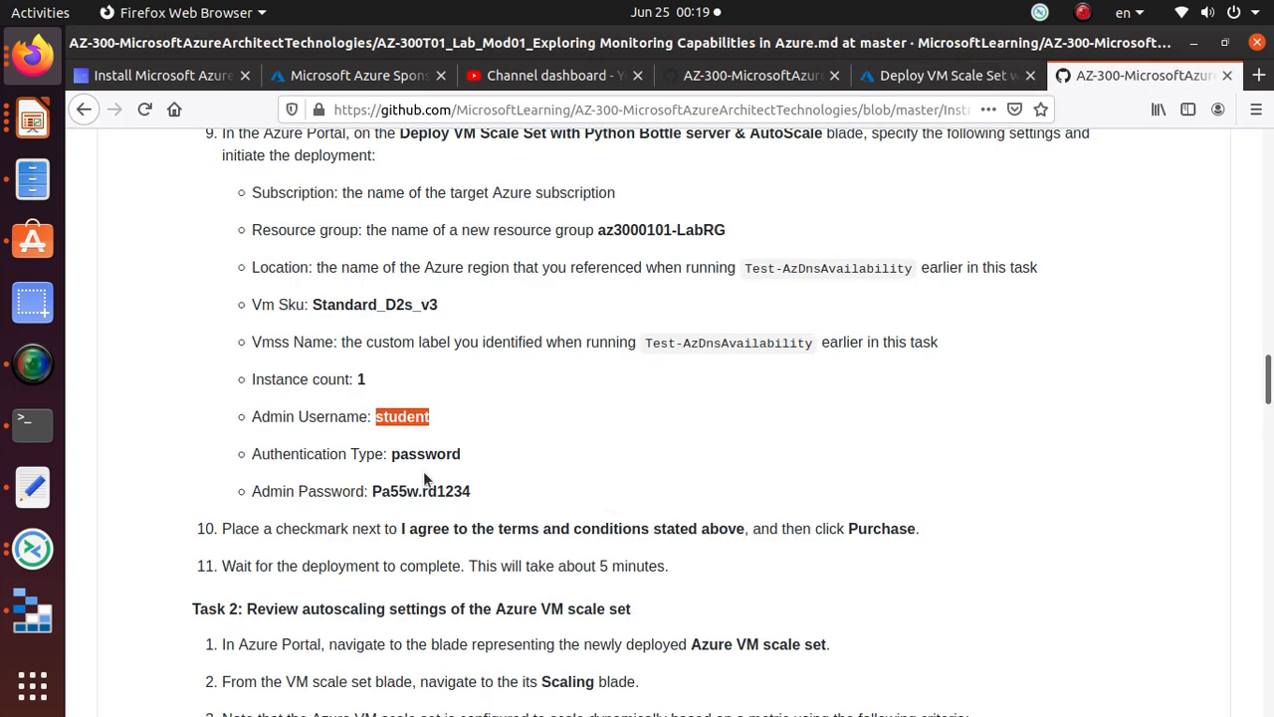
left_click_drag(470, 492, 373, 491)
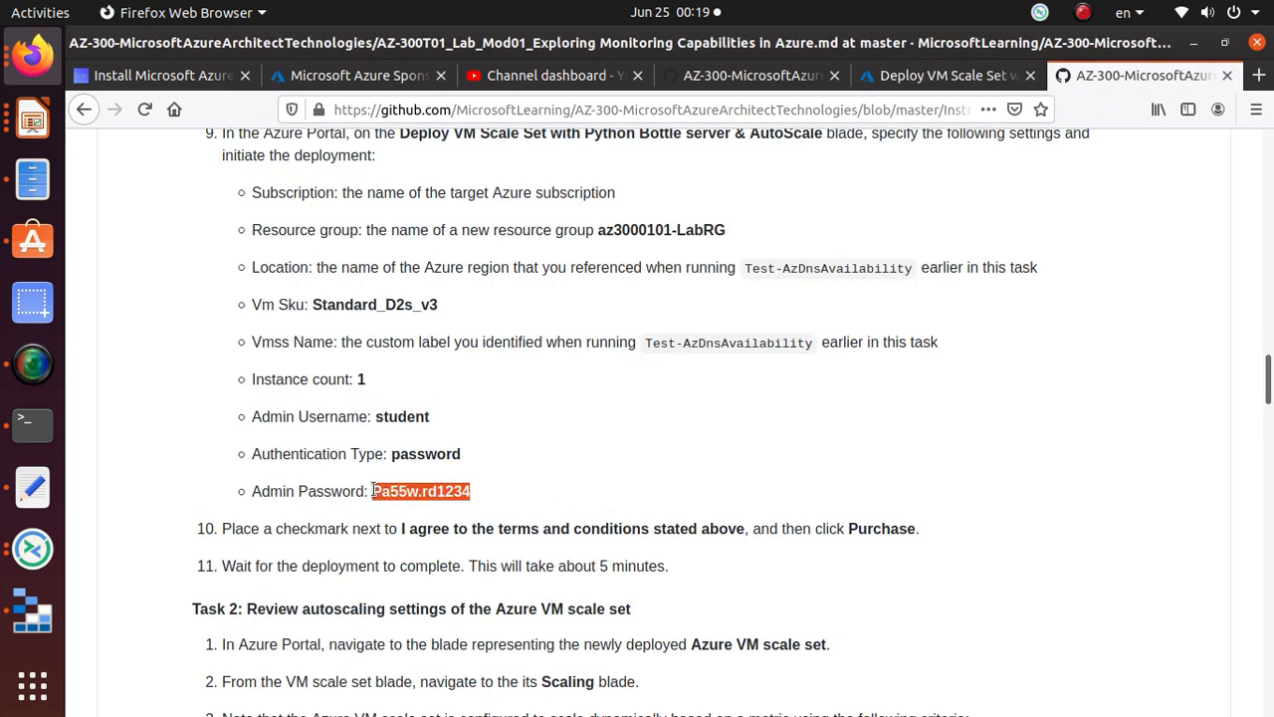
right_click(373, 491)
left_click(450, 504)
left_click(36, 488)
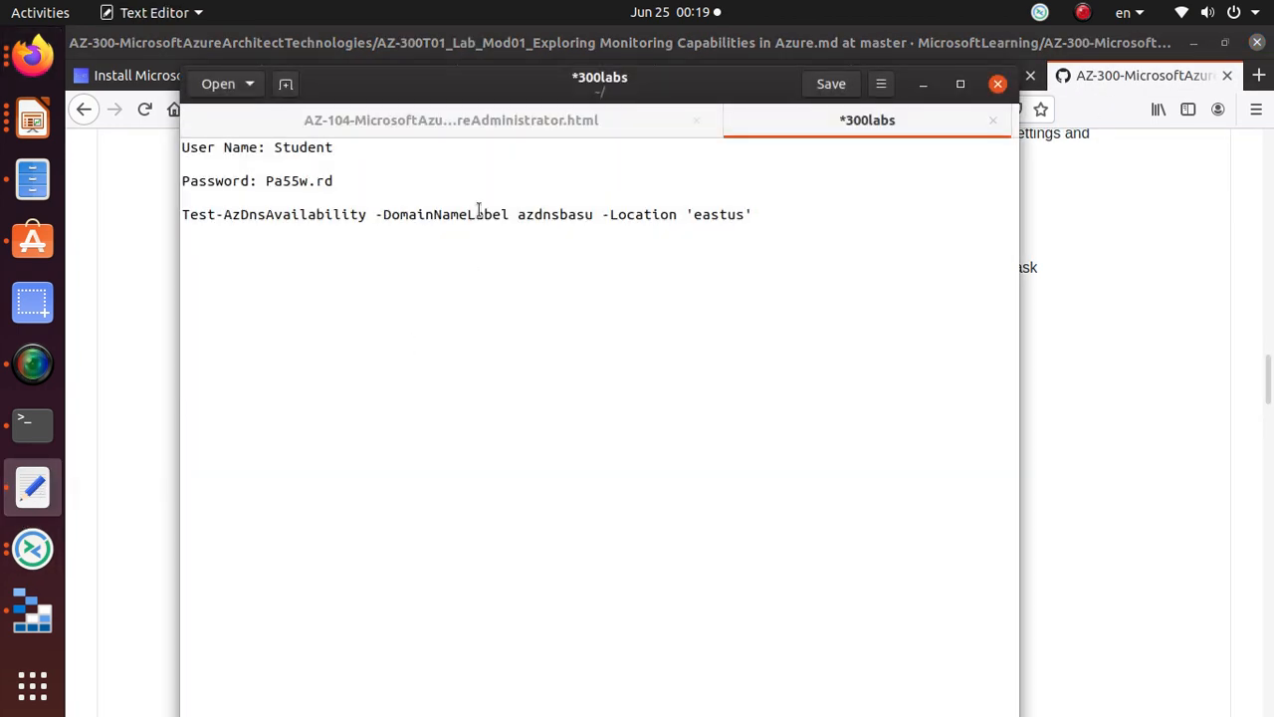
left_click(826, 208)
key("ctrl+v")
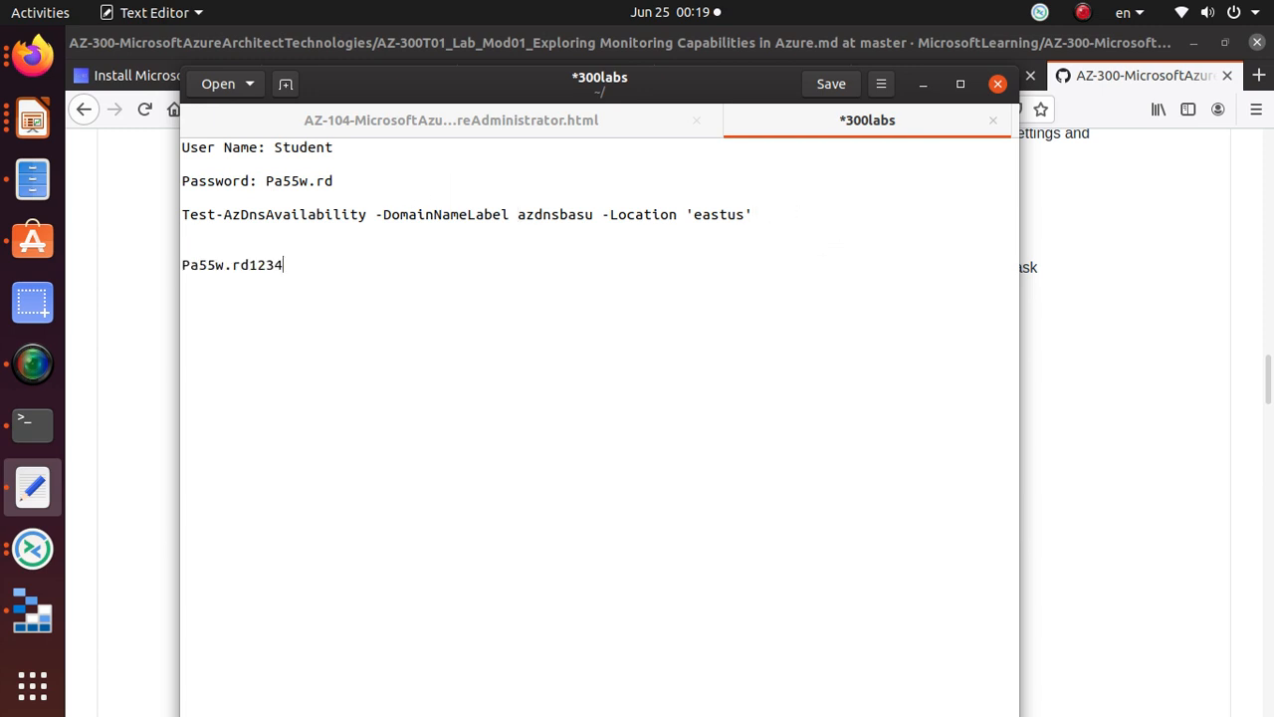
key("alt+Tab")
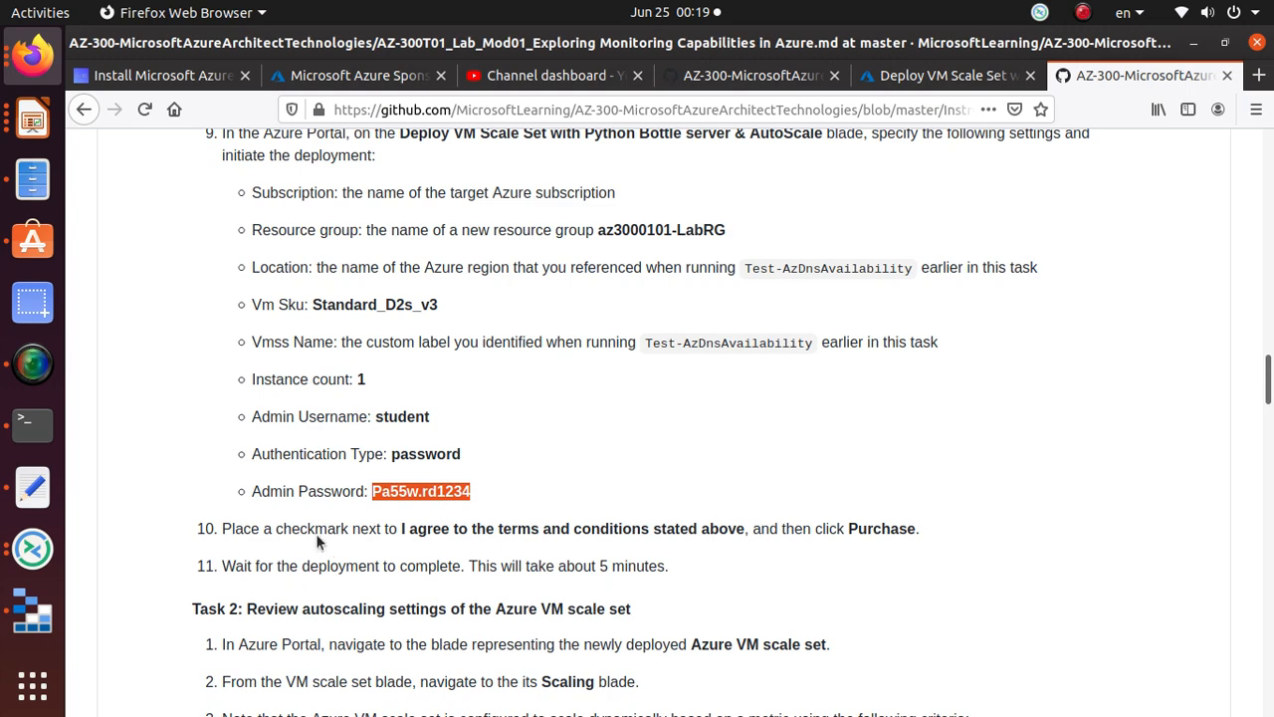
left_click(940, 75)
left_click(402, 543)
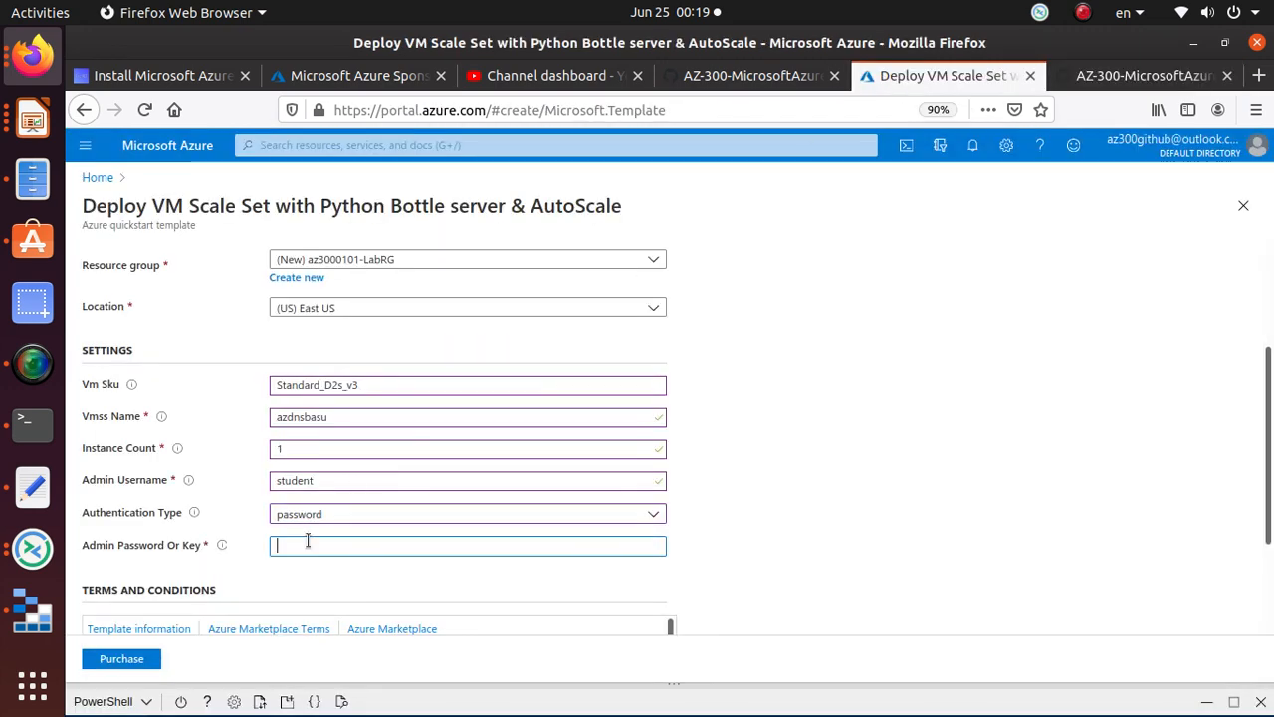
Step: Paste the admin password, agree to the terms and conditions, and Purchase the deployment
key("ctrl+v")
scroll(320, 392, "down", 3)
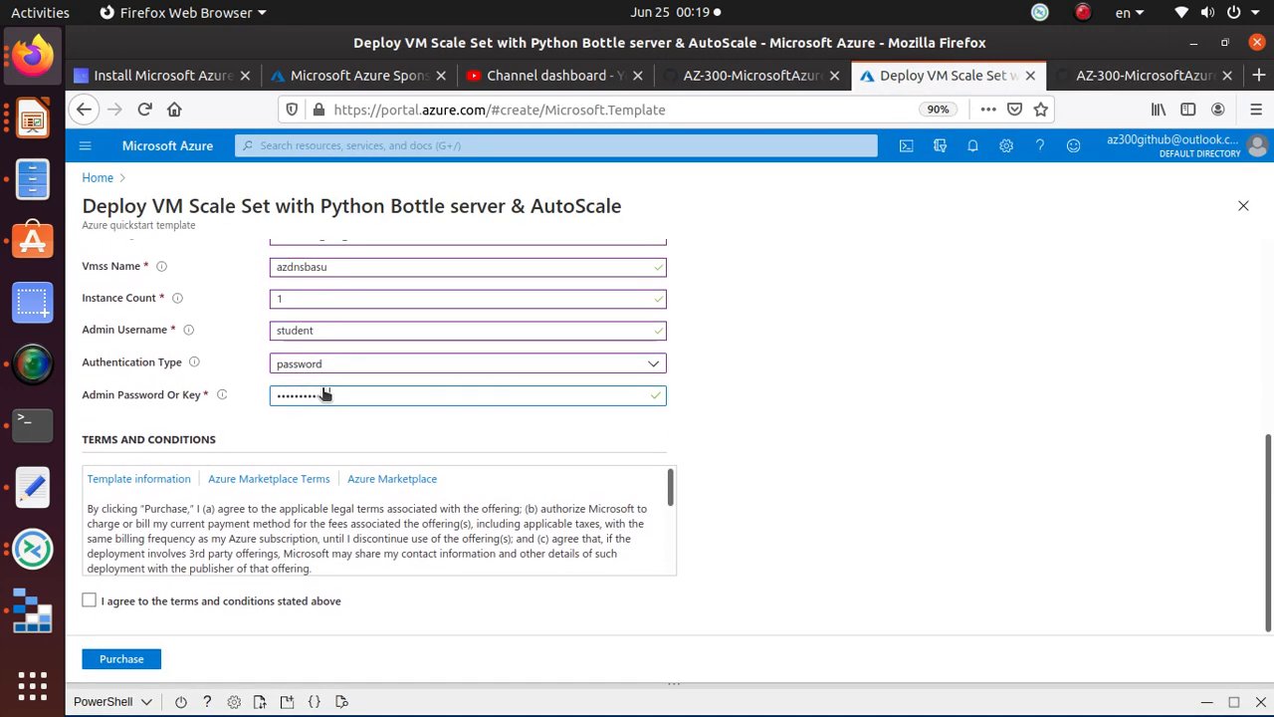
left_click(90, 599)
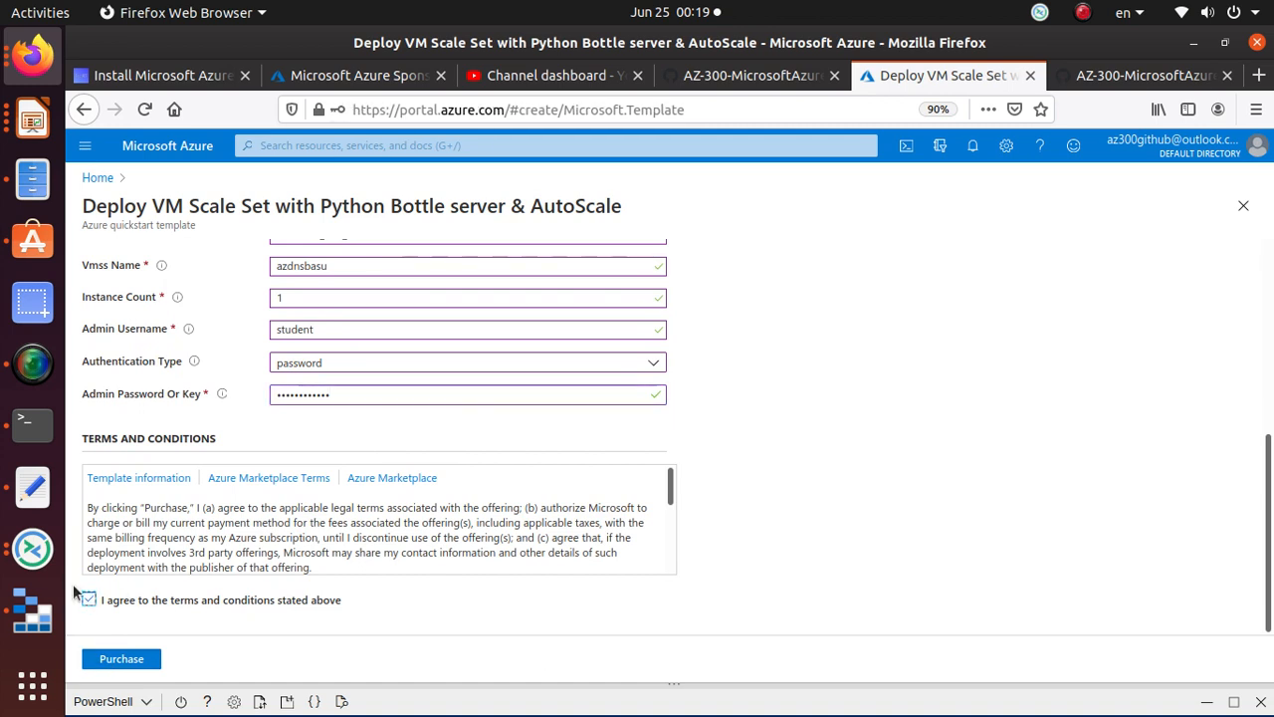
key("alt+Tab")
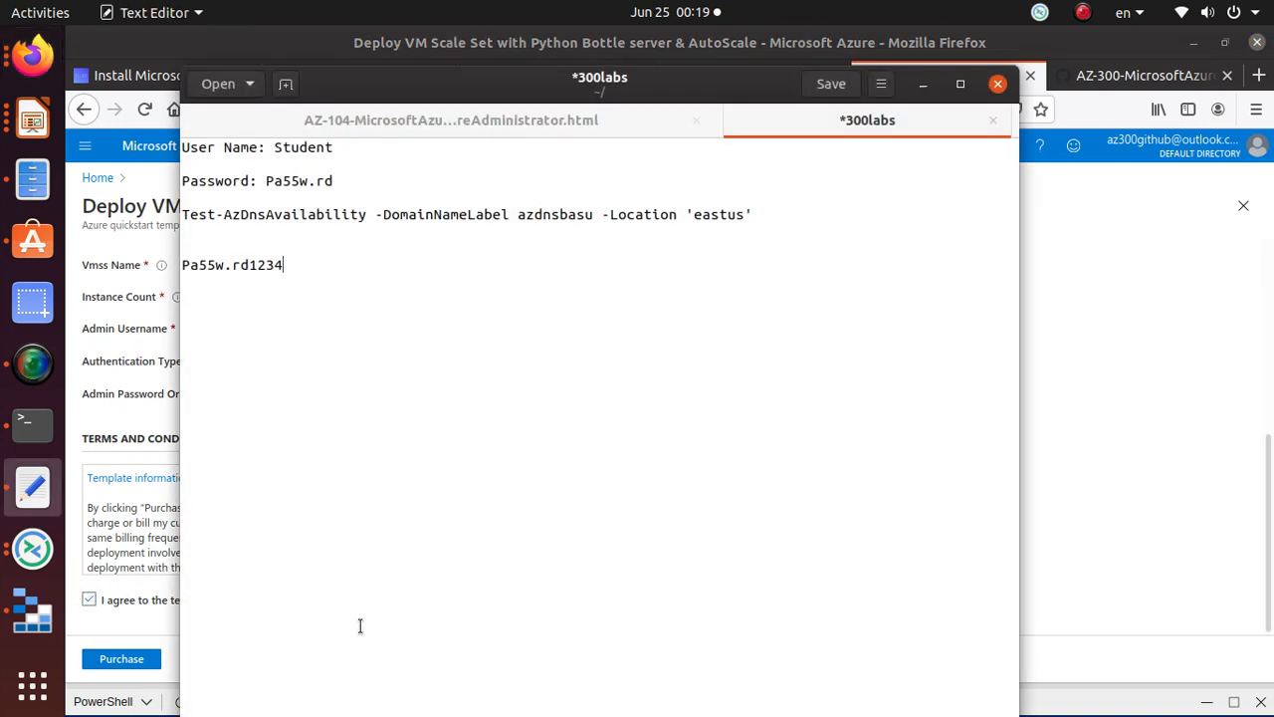
key("alt+Tab")
left_click(1135, 70)
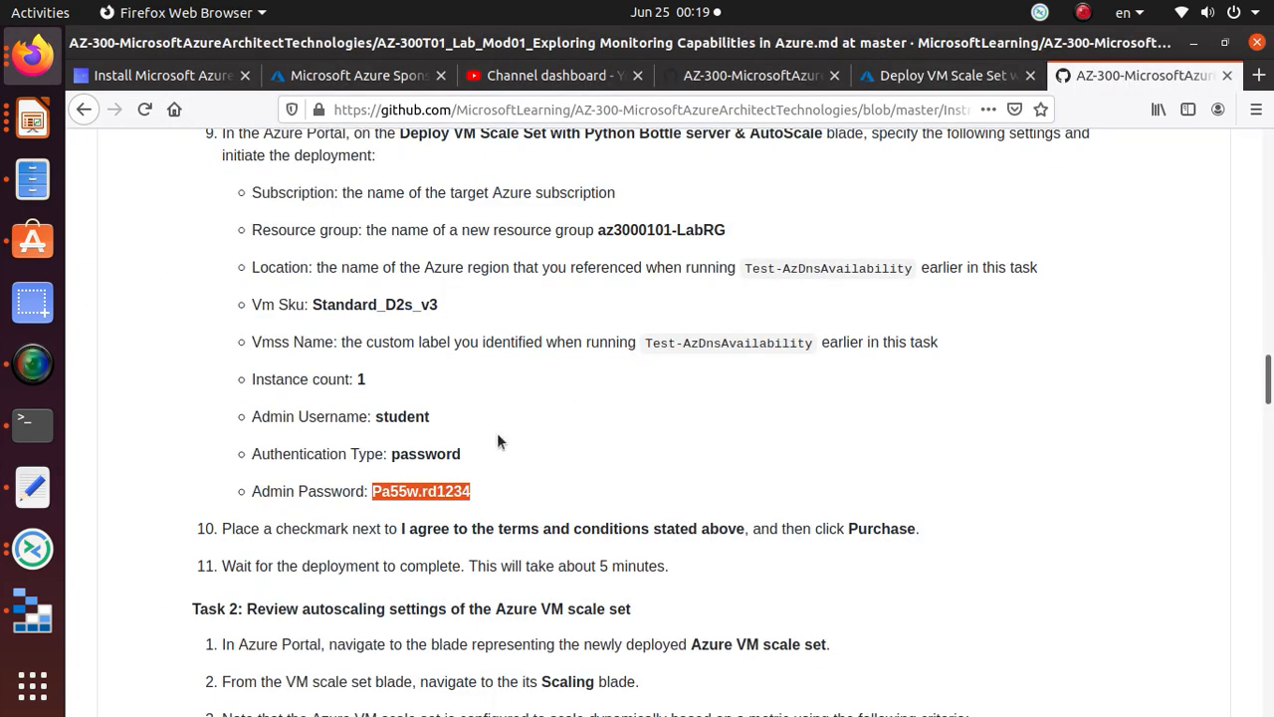
scroll(496, 432, "down", 3)
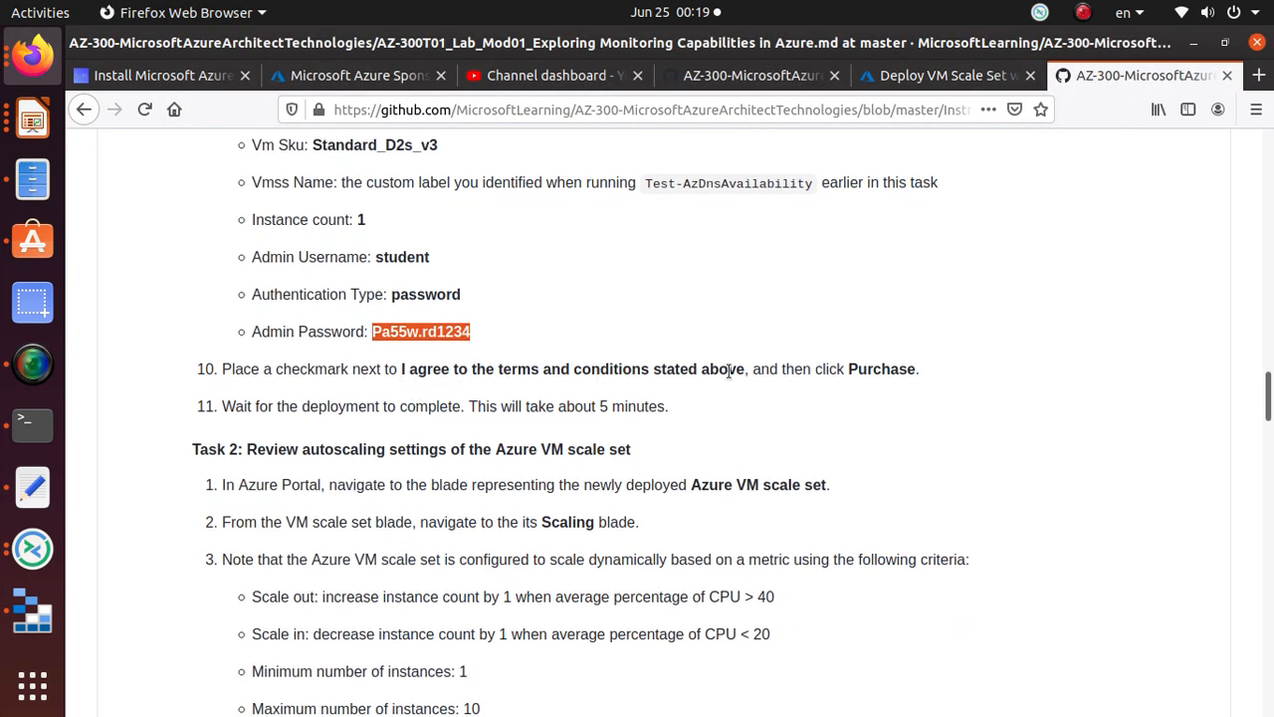
key("alt+Tab")
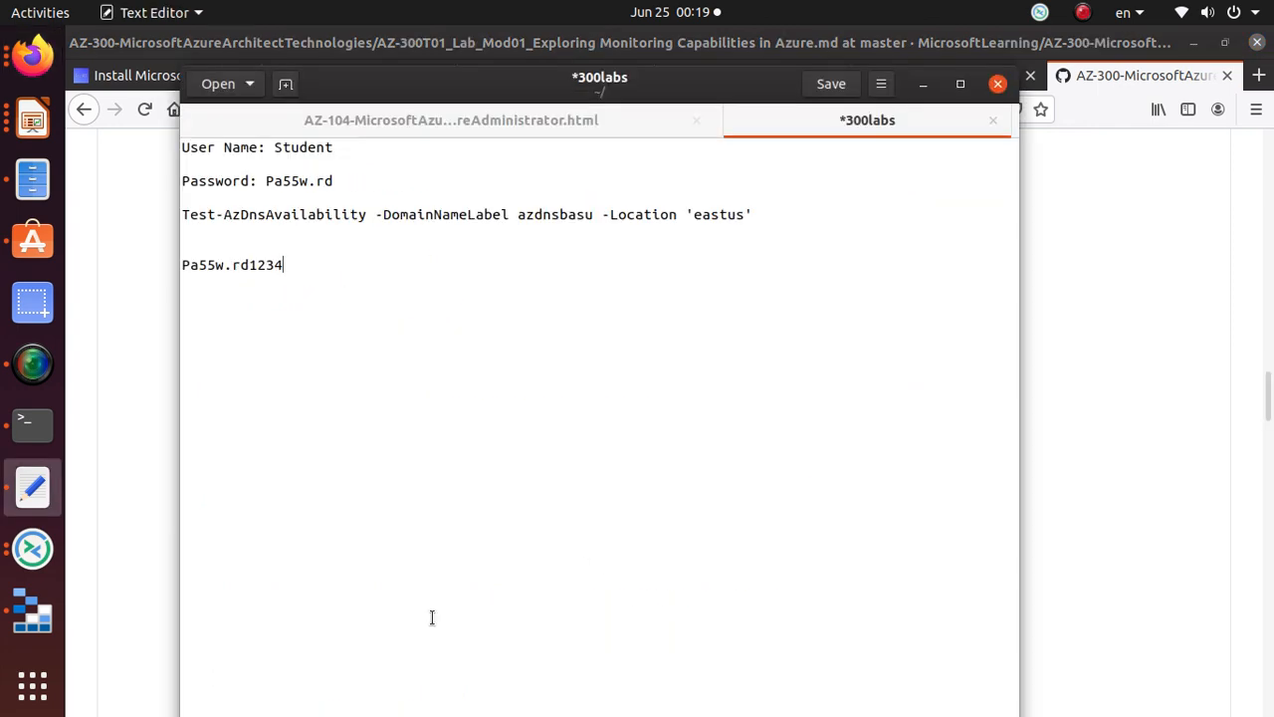
key("alt+Tab")
left_click(900, 84)
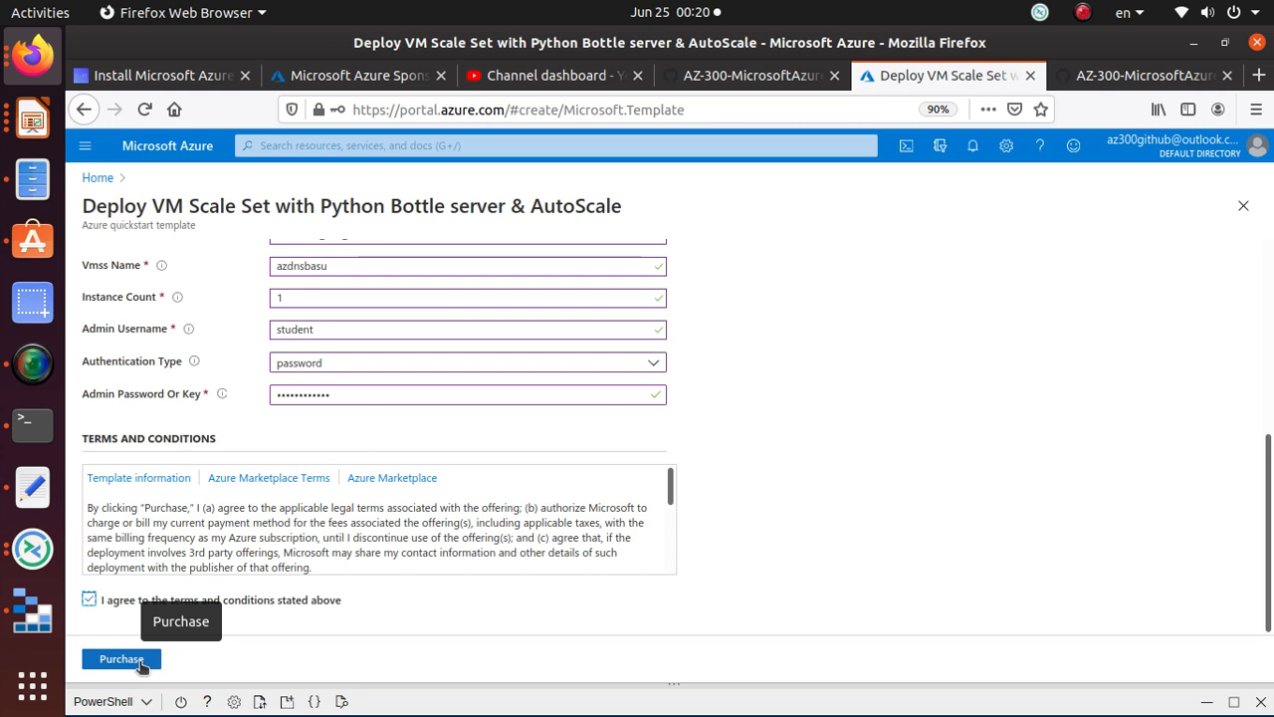
left_click(140, 663)
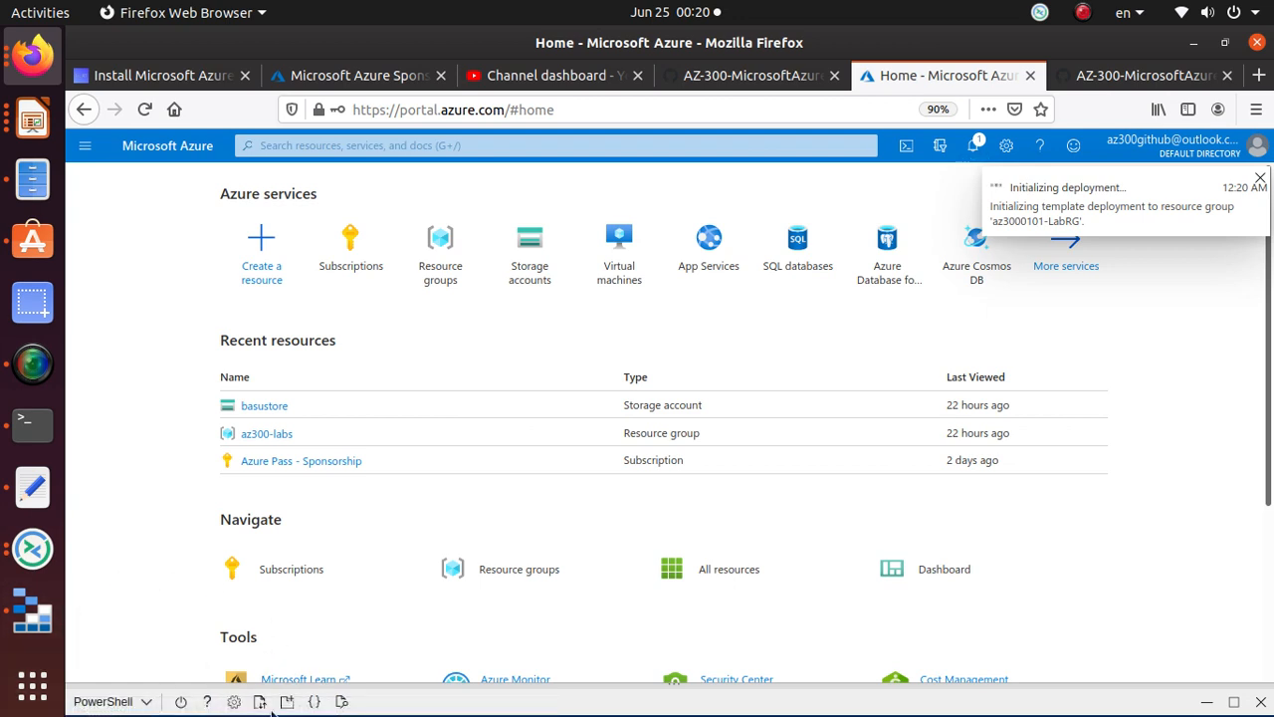
Step: Check the Notifications list for 'Deployment in progress...' for az3000101-LabRG
mouse_move(253, 582)
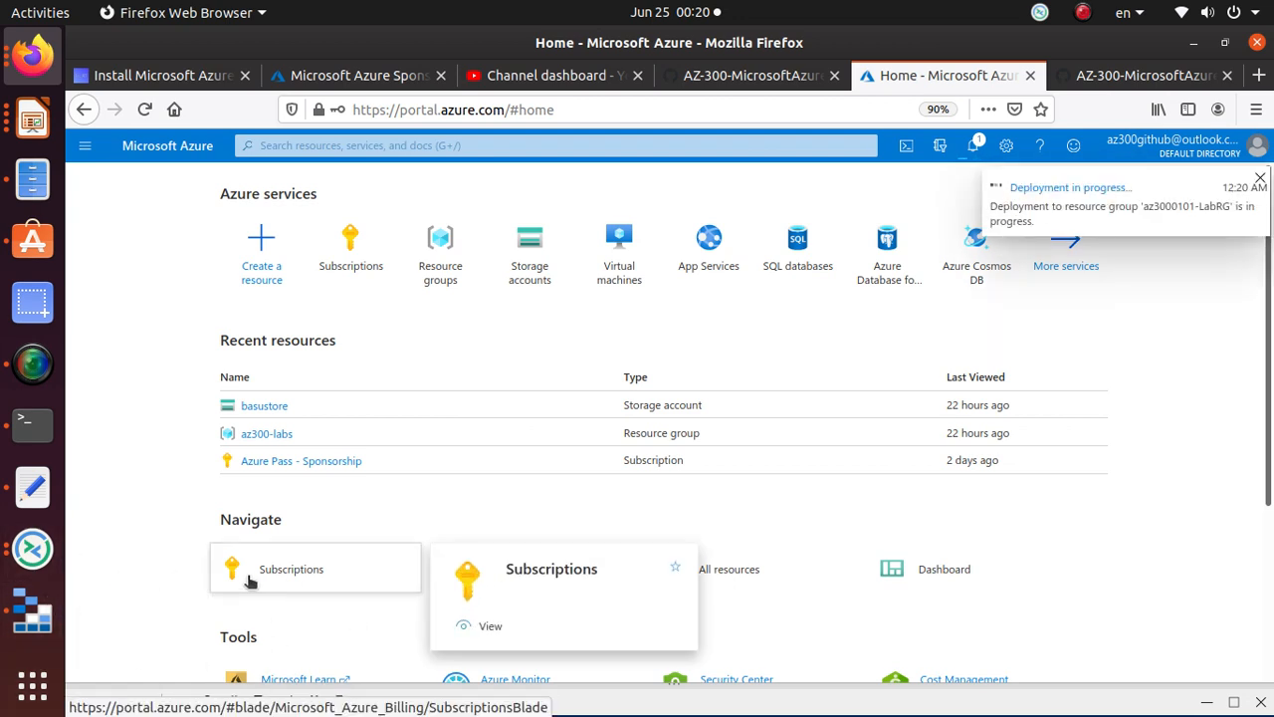
left_click(976, 149)
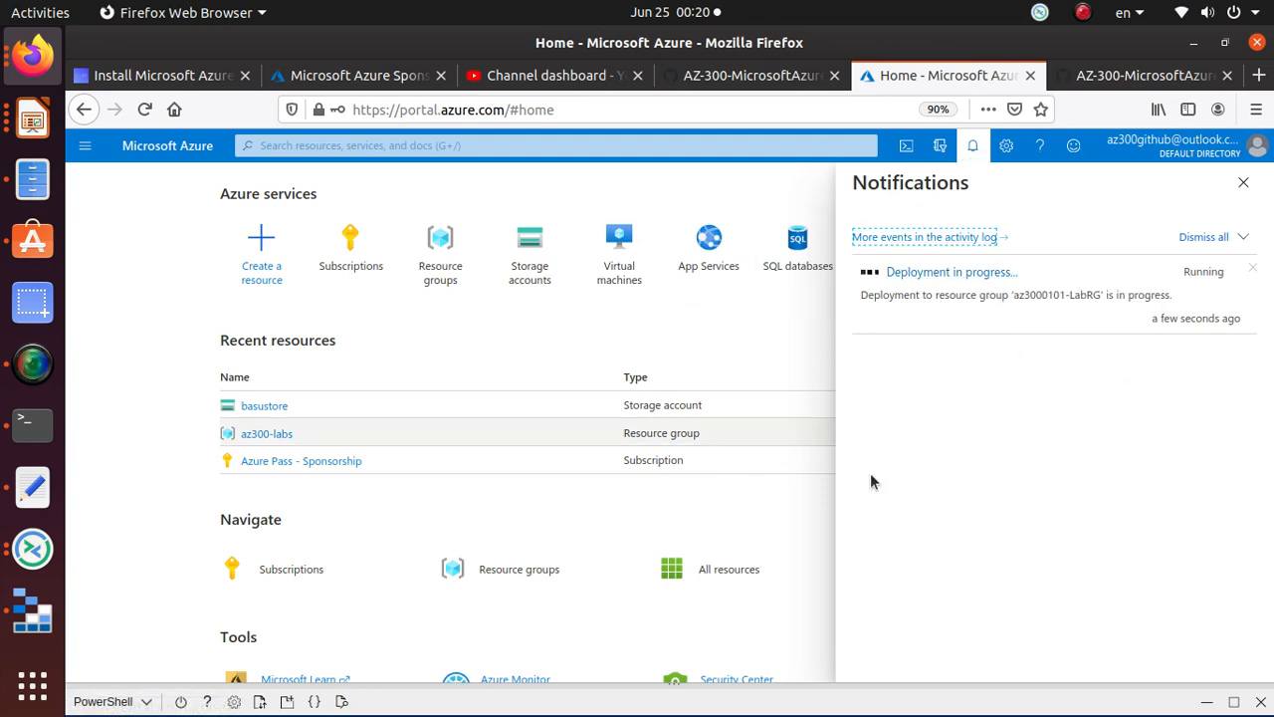
left_click(1156, 77)
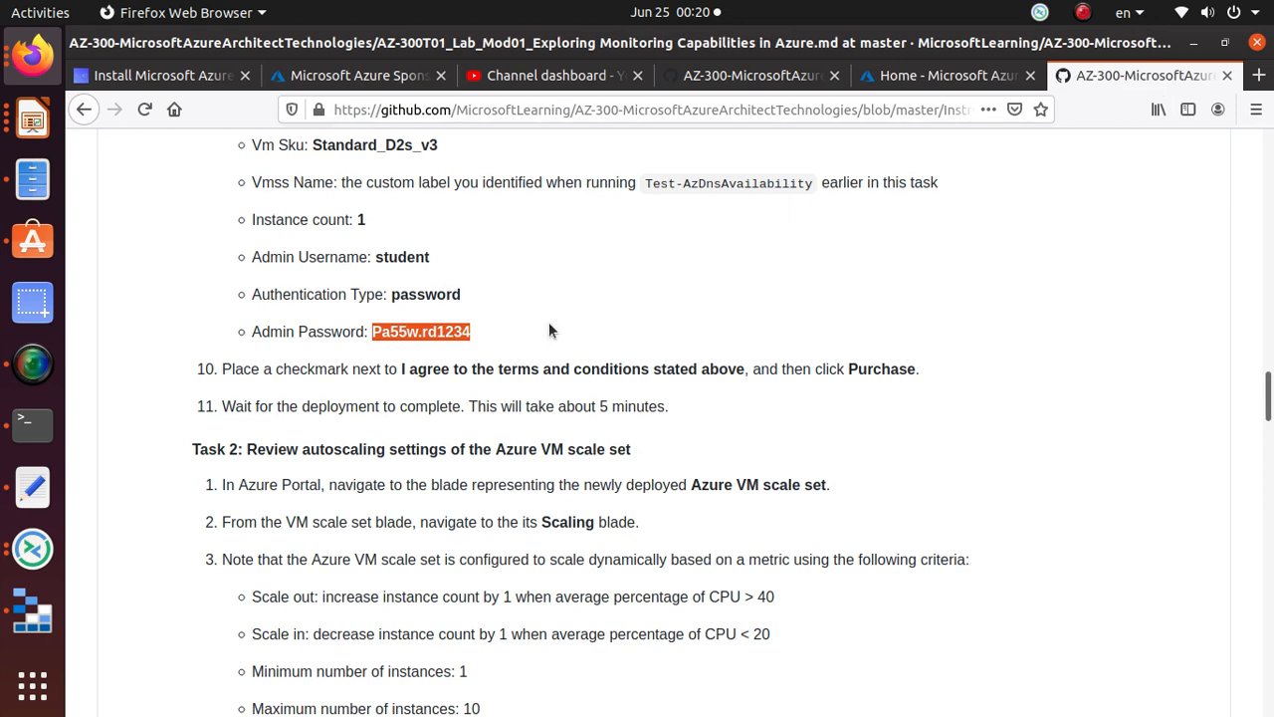
Step: Scroll to 'Task 2: Review autoscaling settings of the Azure VM scale set' and highlight it
triple_click(455, 409)
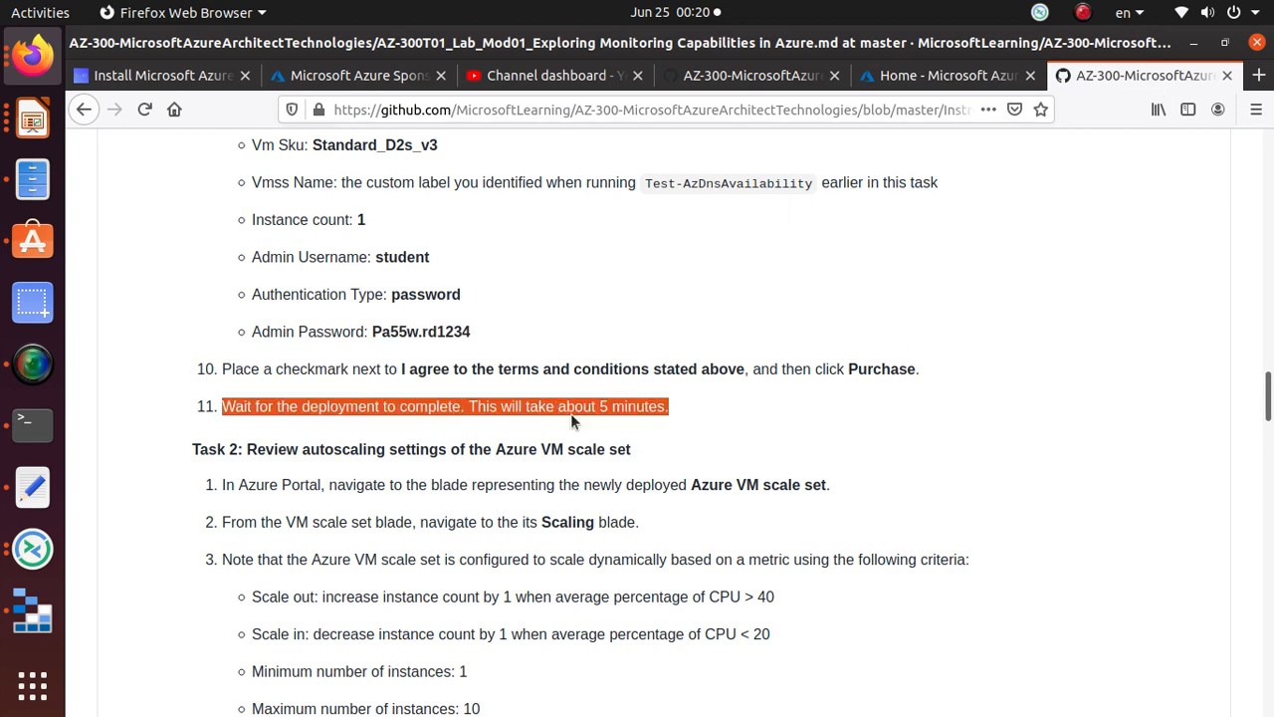
left_click(693, 406)
scroll(694, 406, "down", 3)
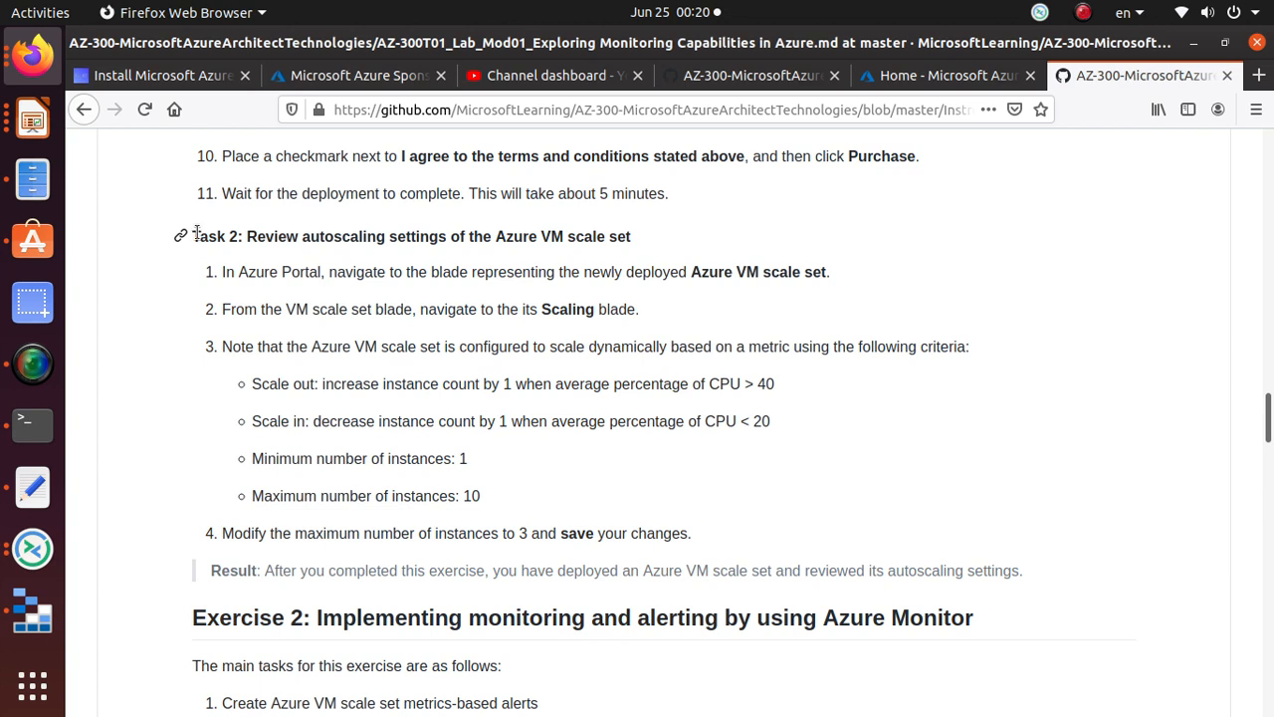
left_click_drag(246, 236, 649, 257)
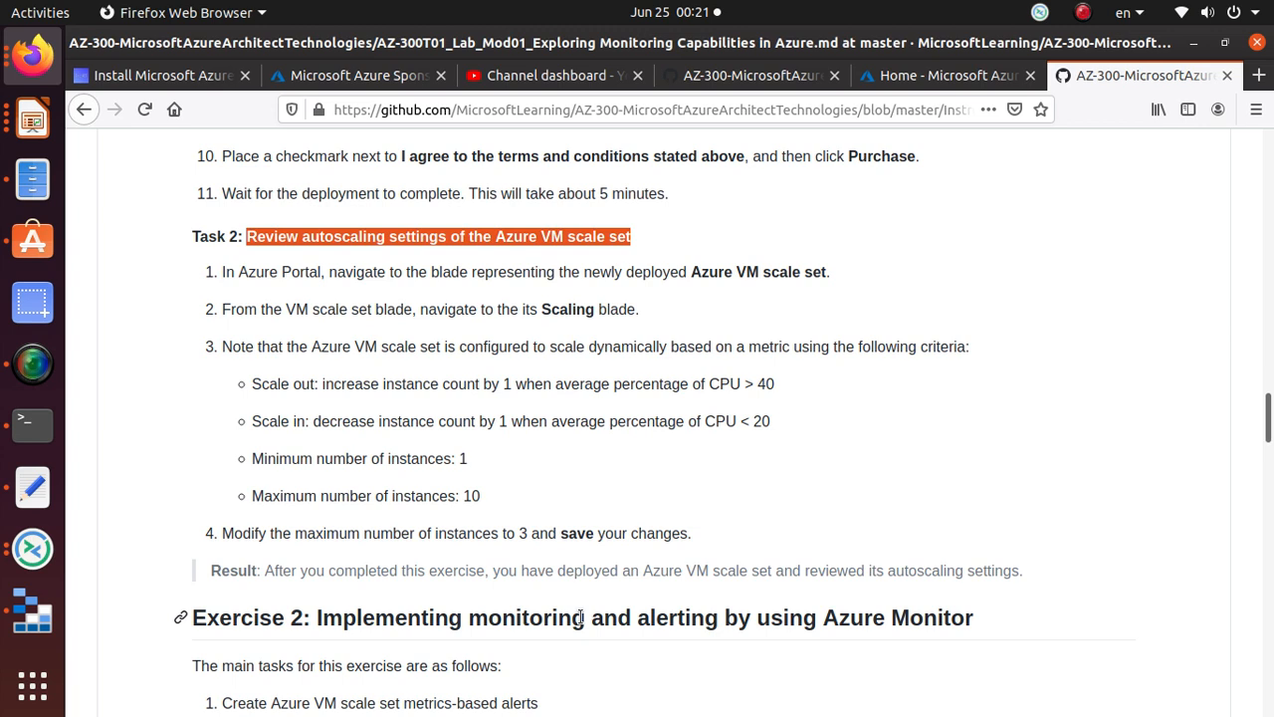
left_click(33, 363)
Step: Pause the recorder and minimize the SimpleScreenRecorder window
left_click(534, 149)
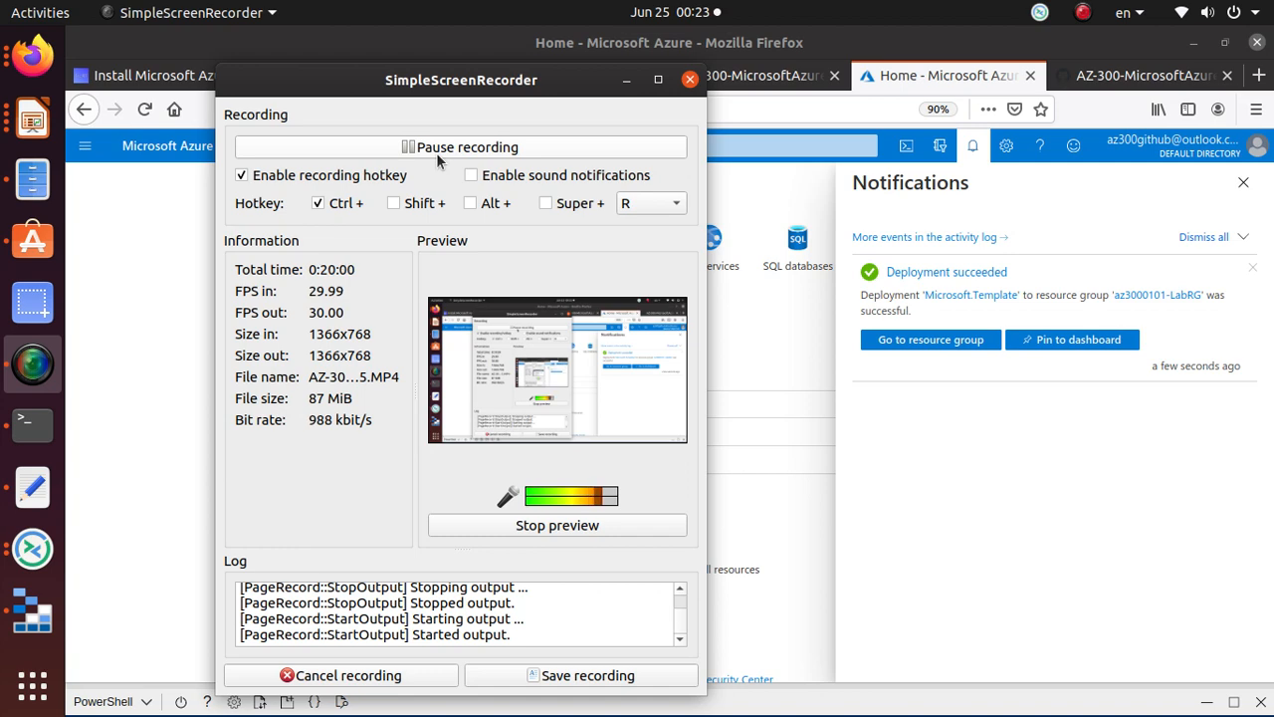
left_click(626, 82)
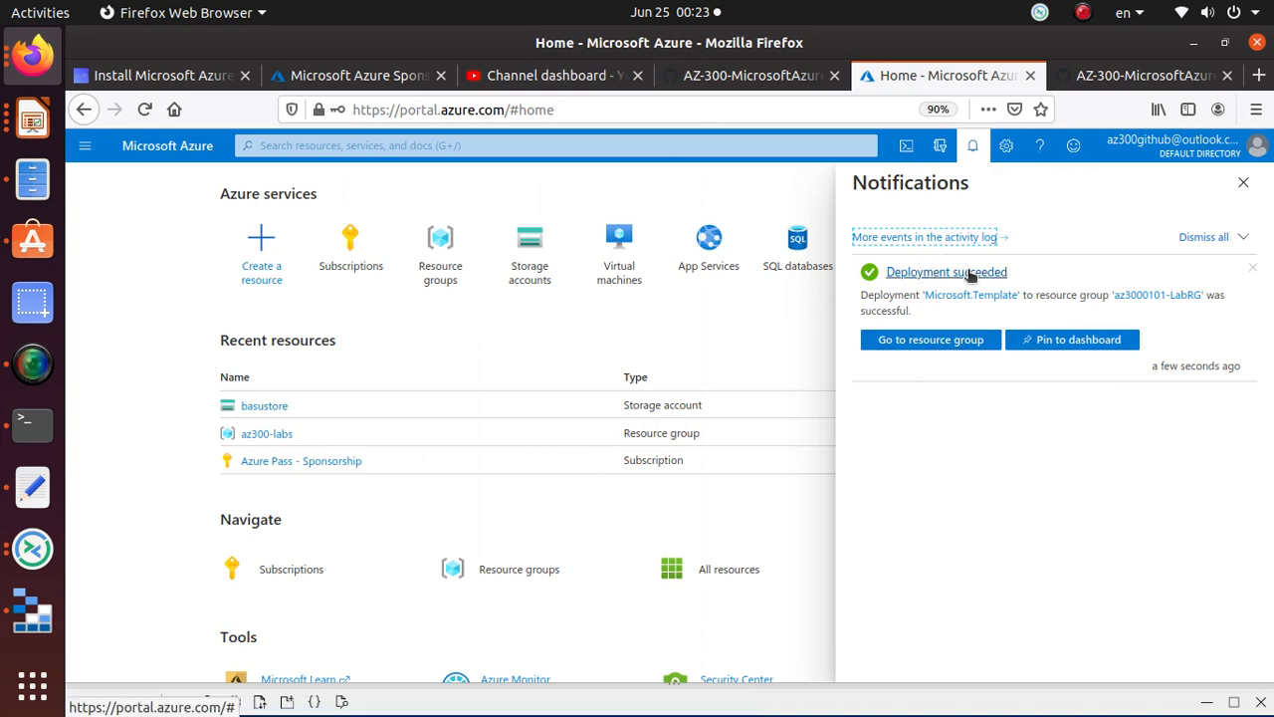
Step: Go to resource group az3000101-LabRG from the Deployment succeeded notification
left_click(955, 343)
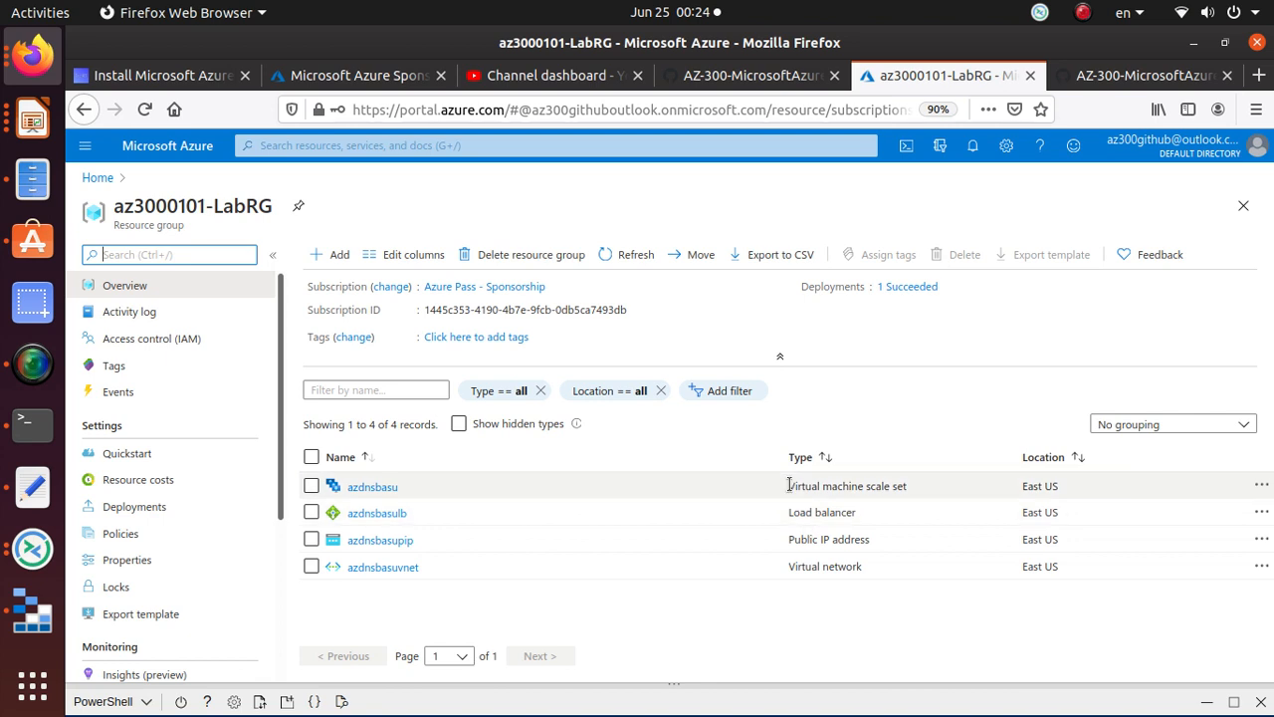
left_click_drag(789, 489, 920, 490)
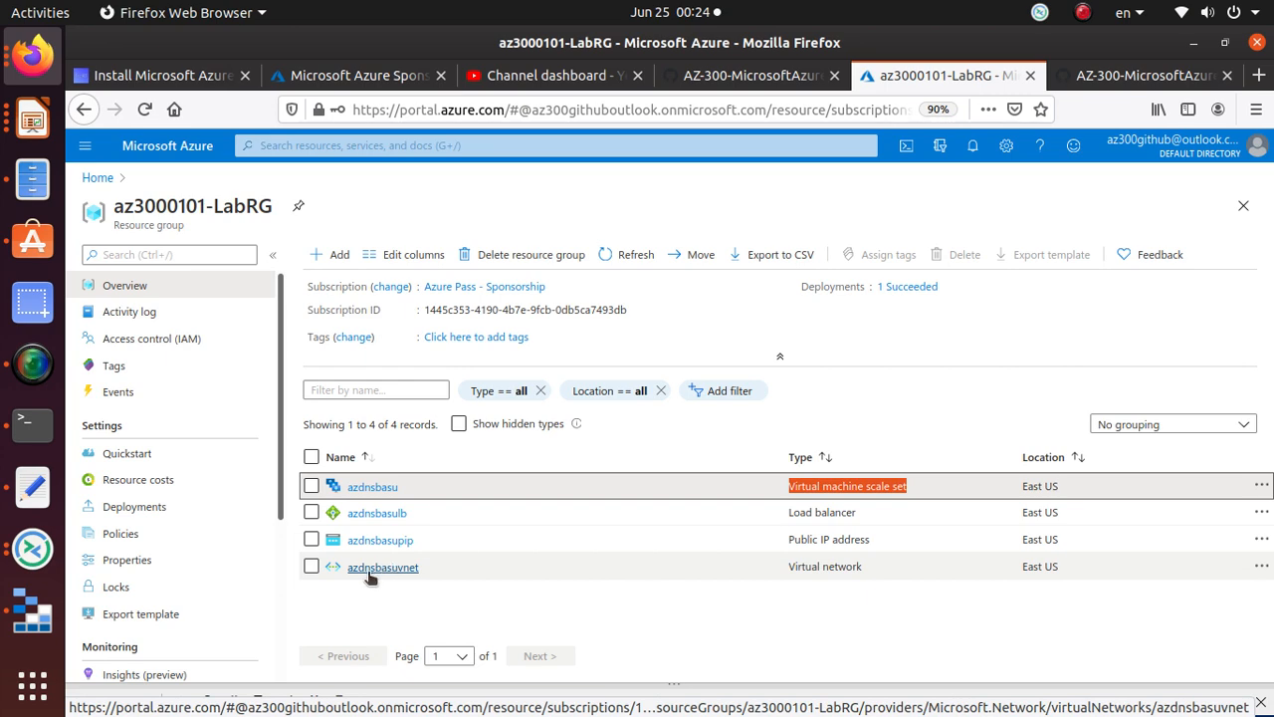
Step: Read the lab's Task 2 steps 1–2 on reviewing the scale set's Scaling blade, then return to az3000101-LabRG
left_click(1133, 77)
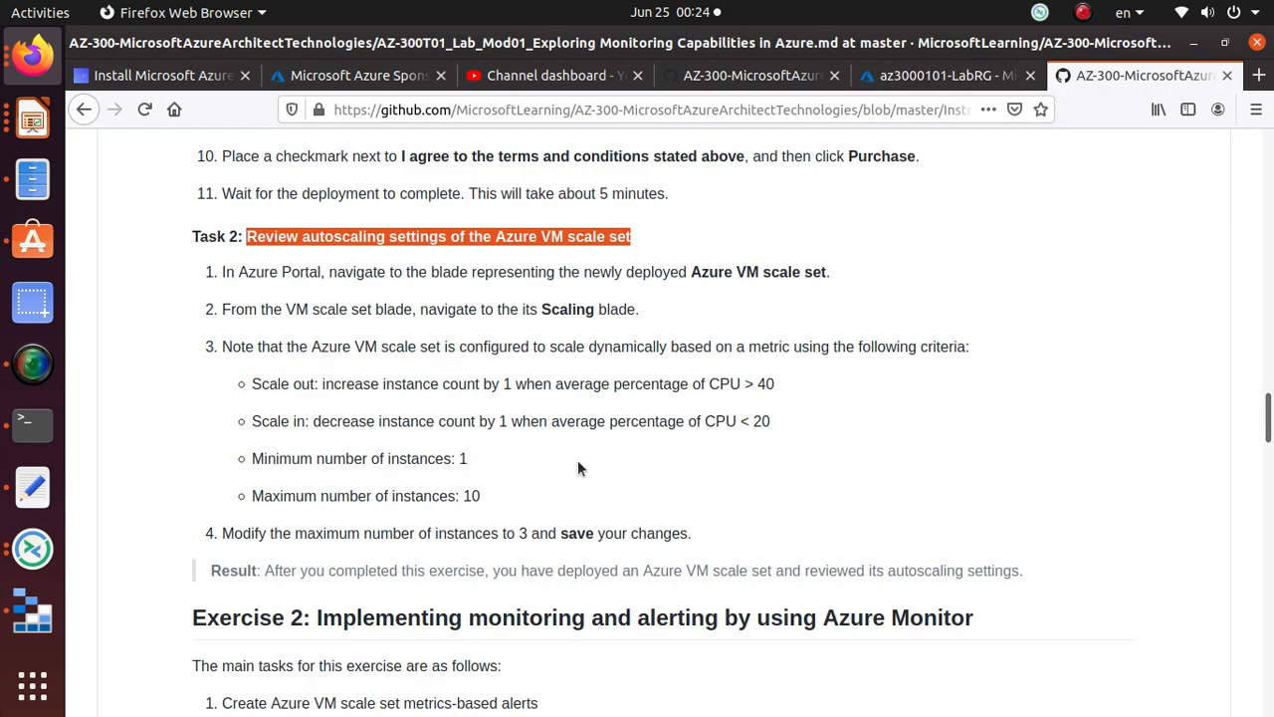
scroll(195, 270, "down", 2)
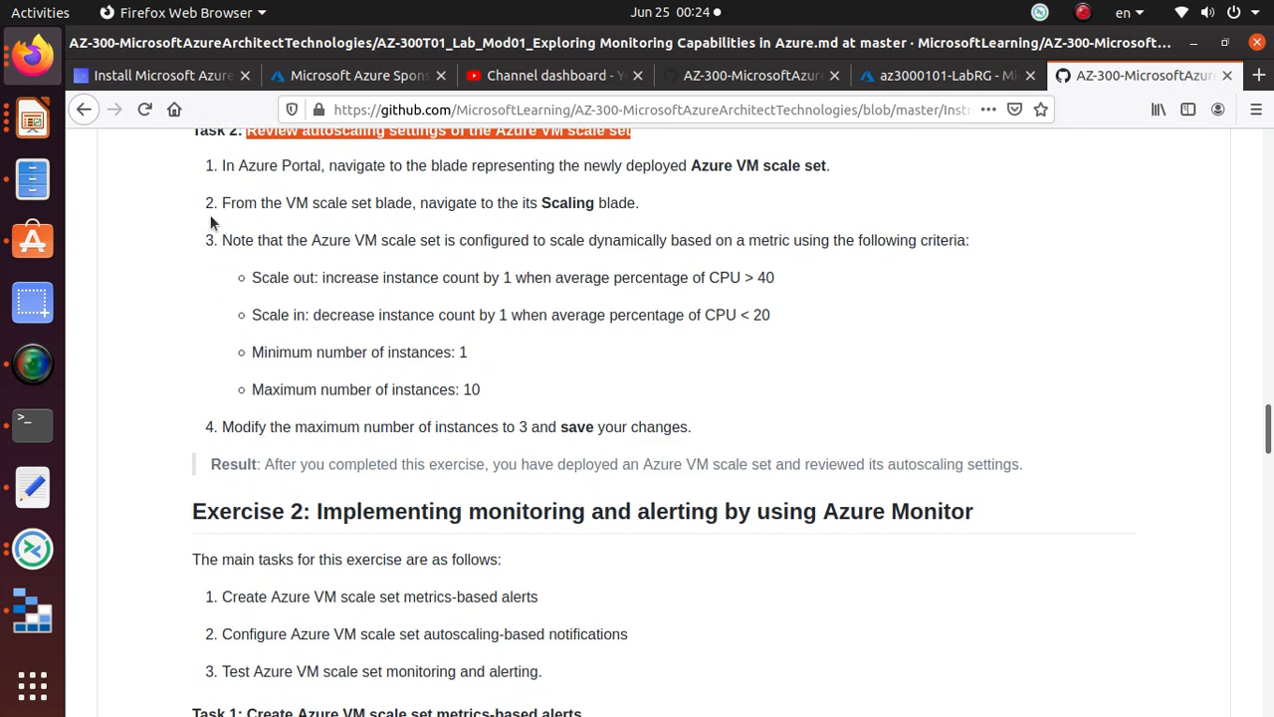
scroll(214, 225, "up", 1)
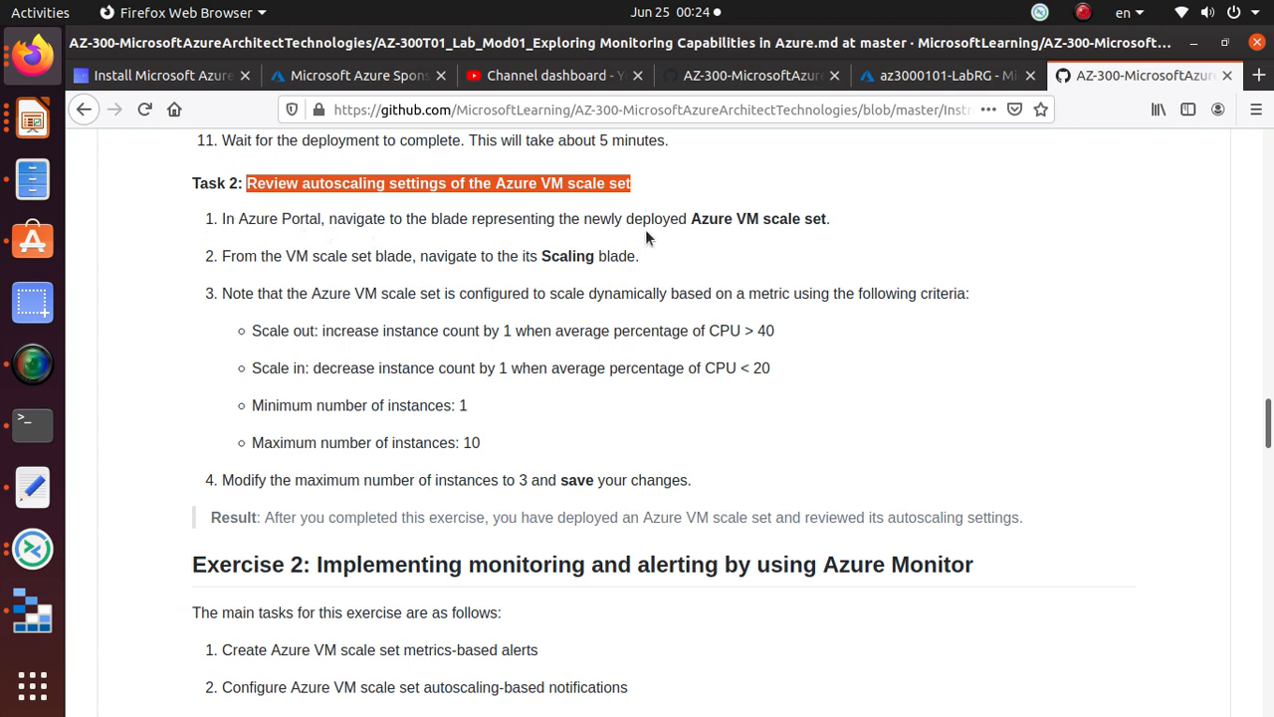
left_click_drag(686, 218, 841, 220)
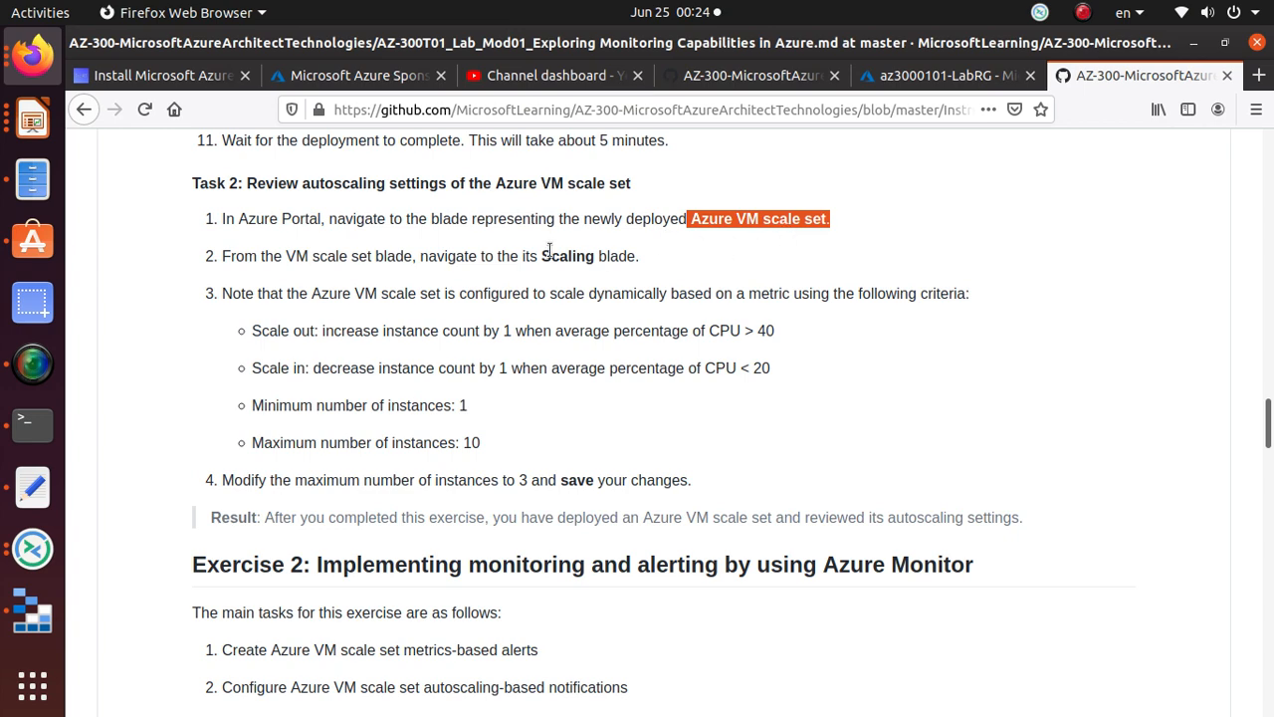
left_click_drag(221, 255, 684, 264)
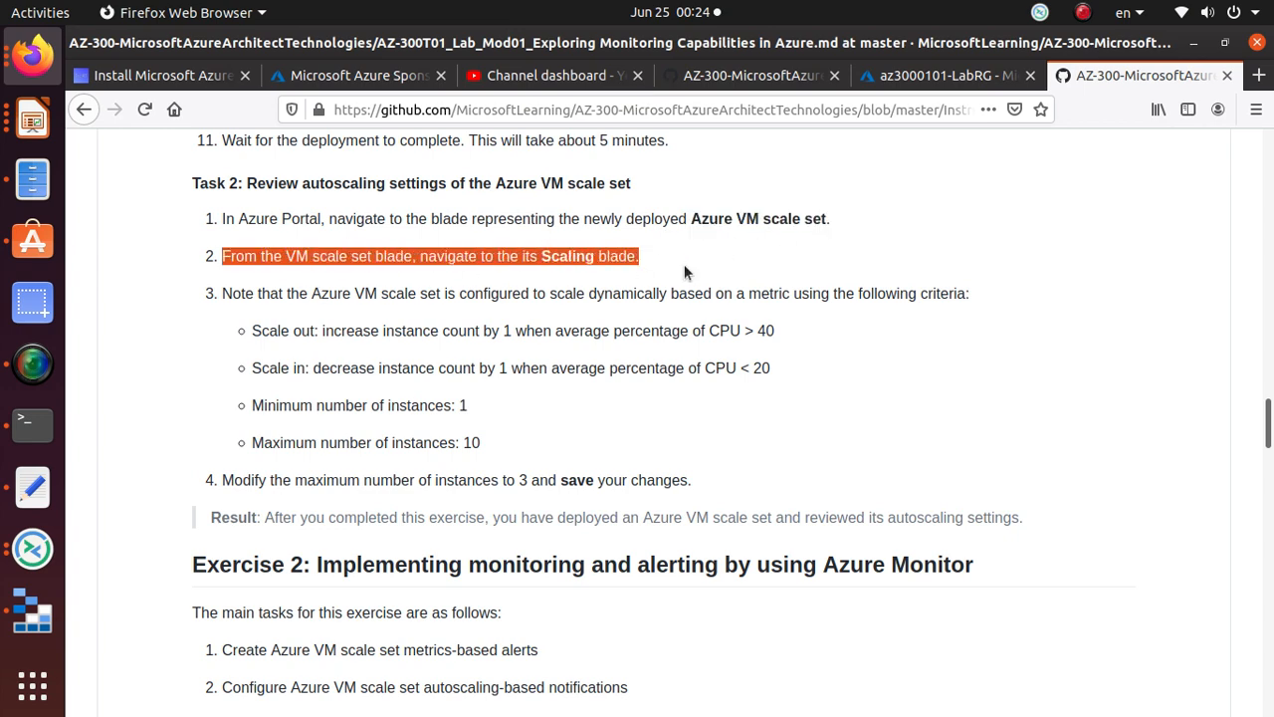
left_click(944, 75)
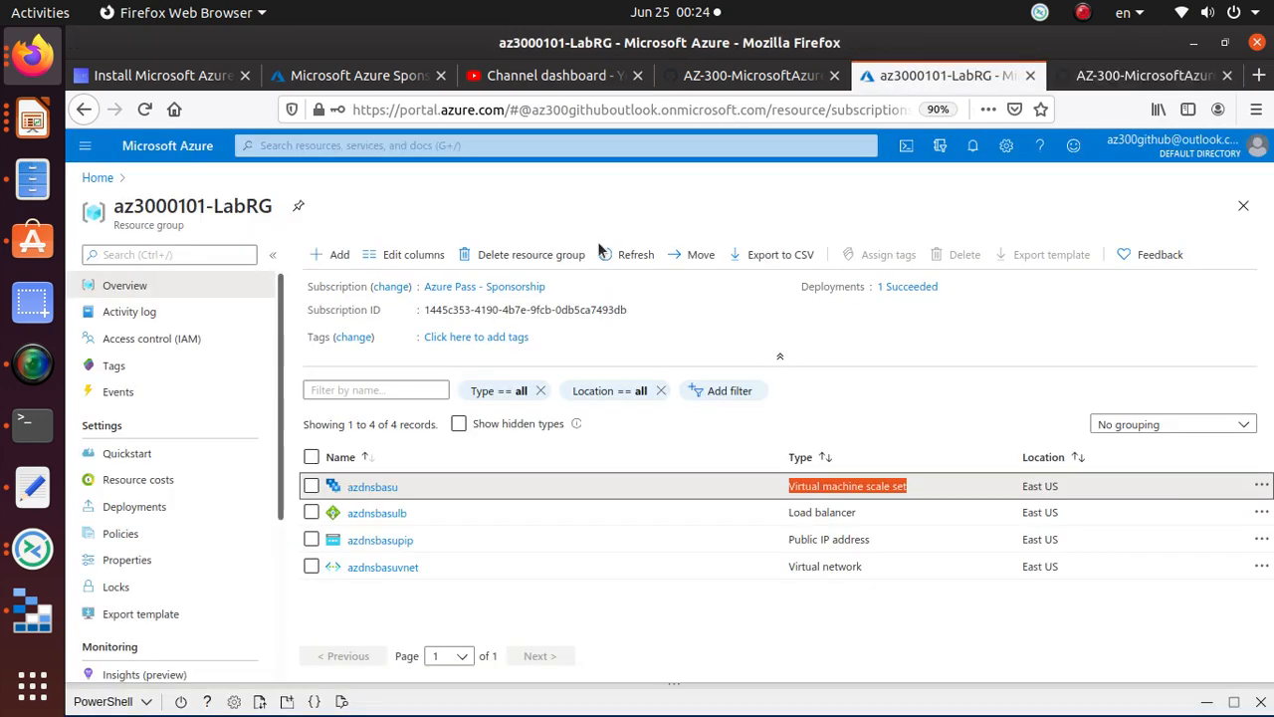
Step: Open azdnsbasu's Custom autoscale Scaling settings and compare them with the lab's step 3 scaling criteria
left_click(382, 487)
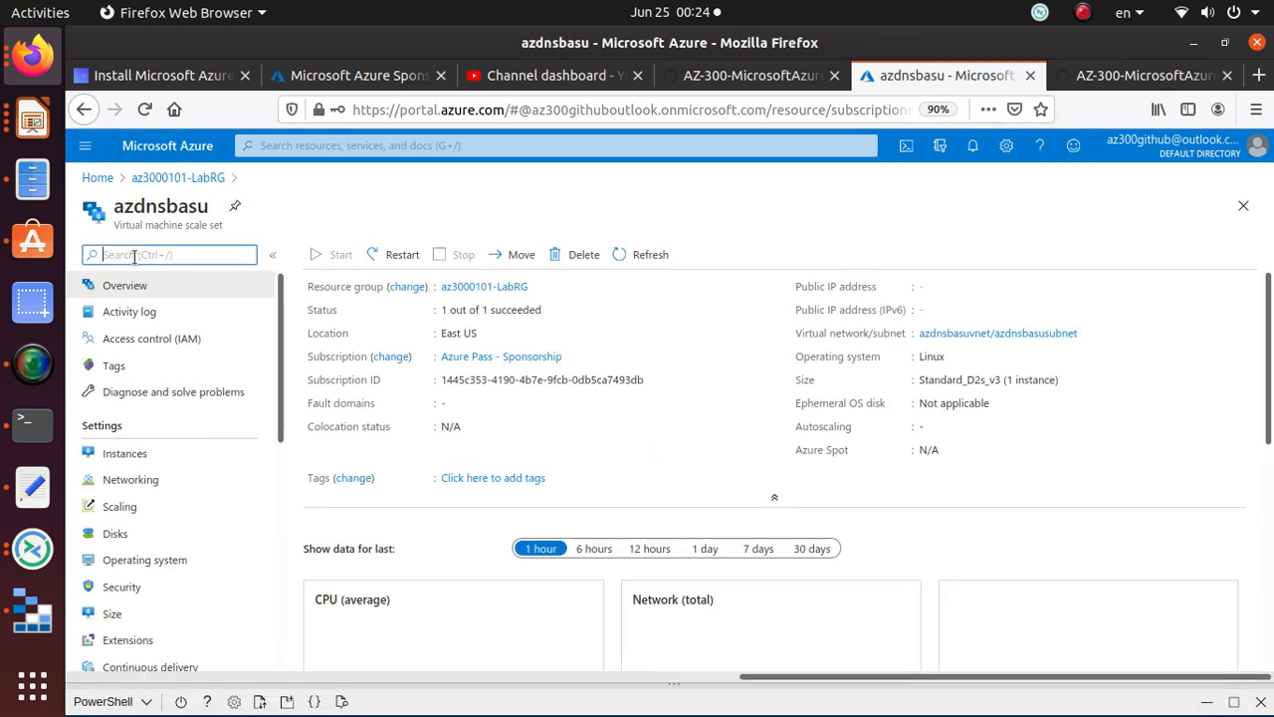
left_click_drag(108, 228, 200, 237)
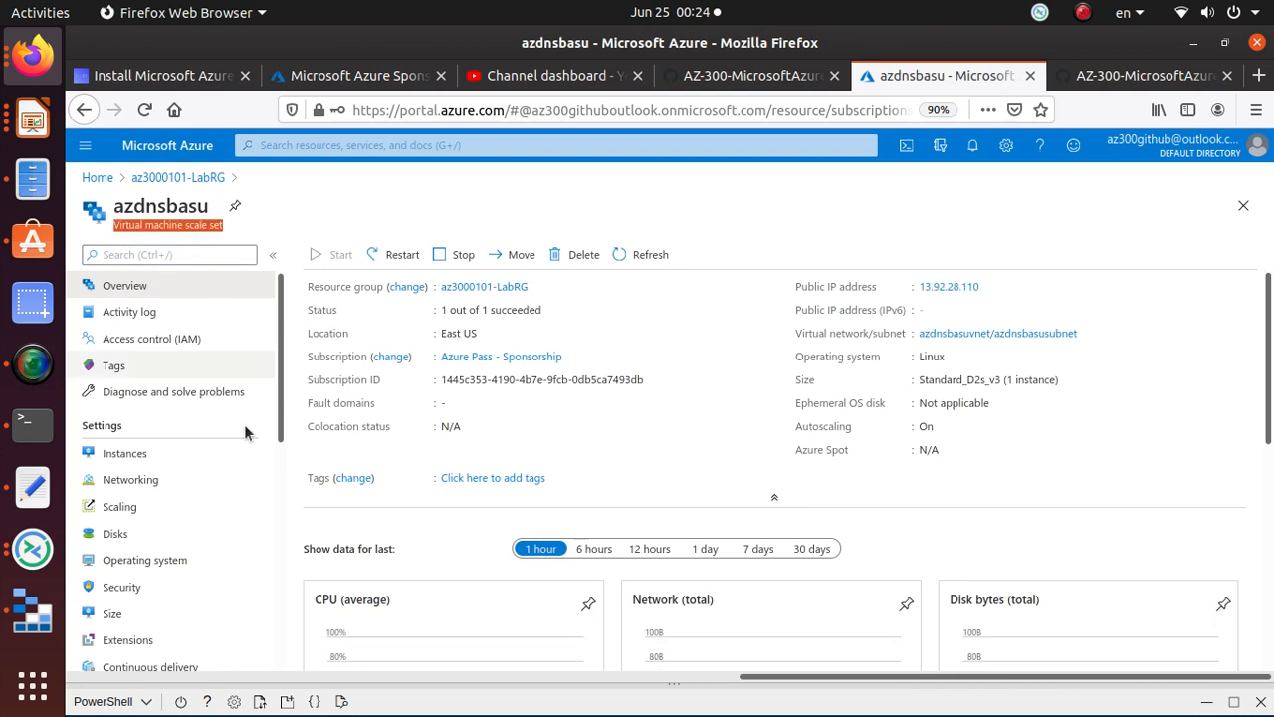
left_click(140, 512)
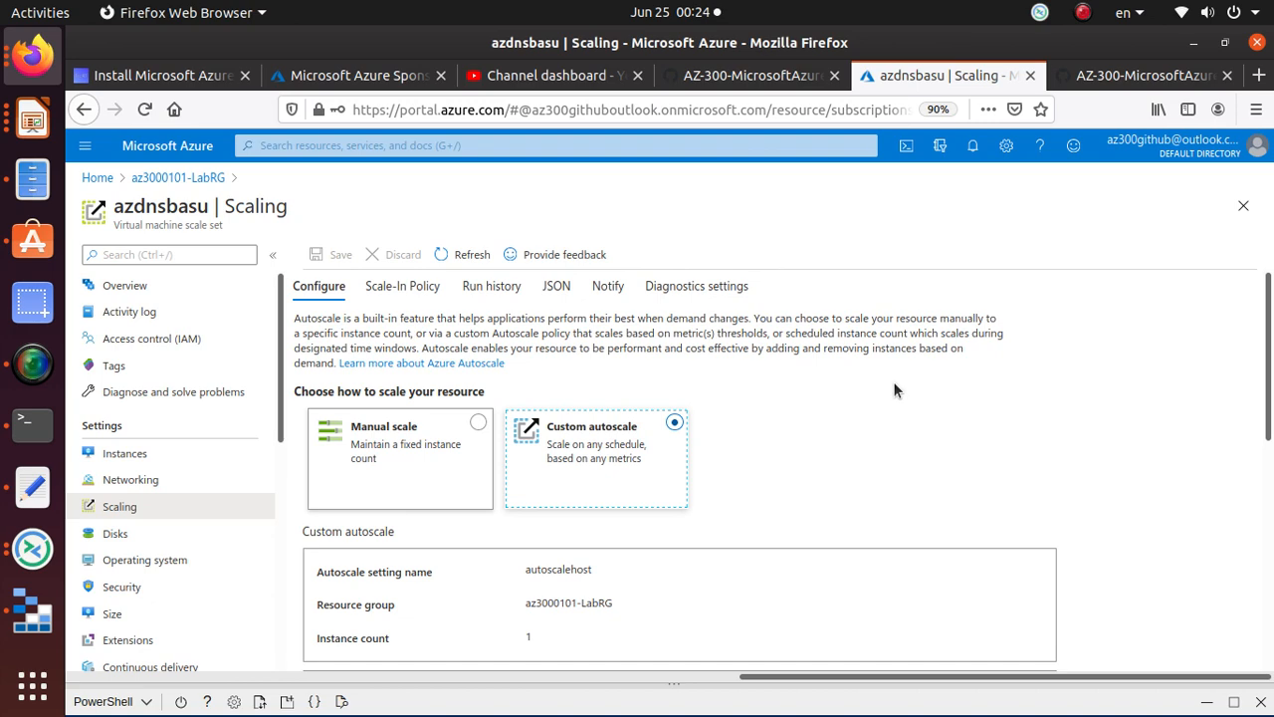
scroll(893, 381, "down", 2)
scroll(336, 383, "up", 2)
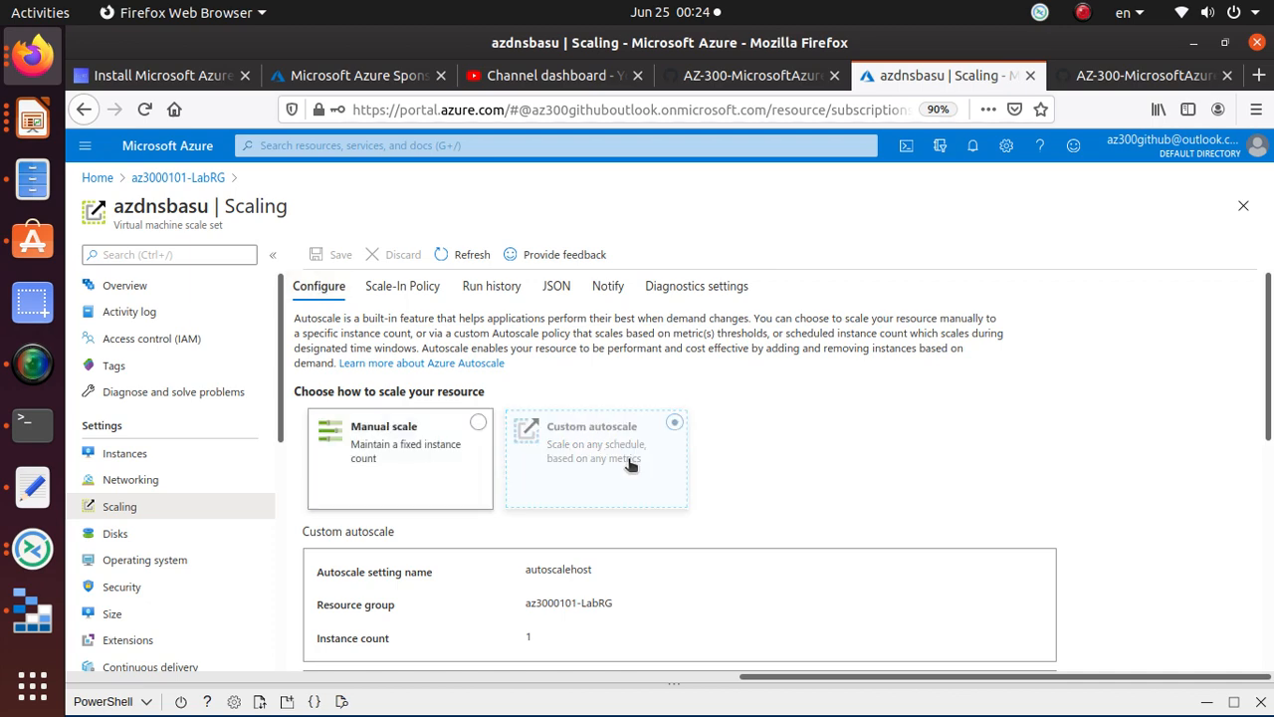
scroll(629, 464, "down", 5)
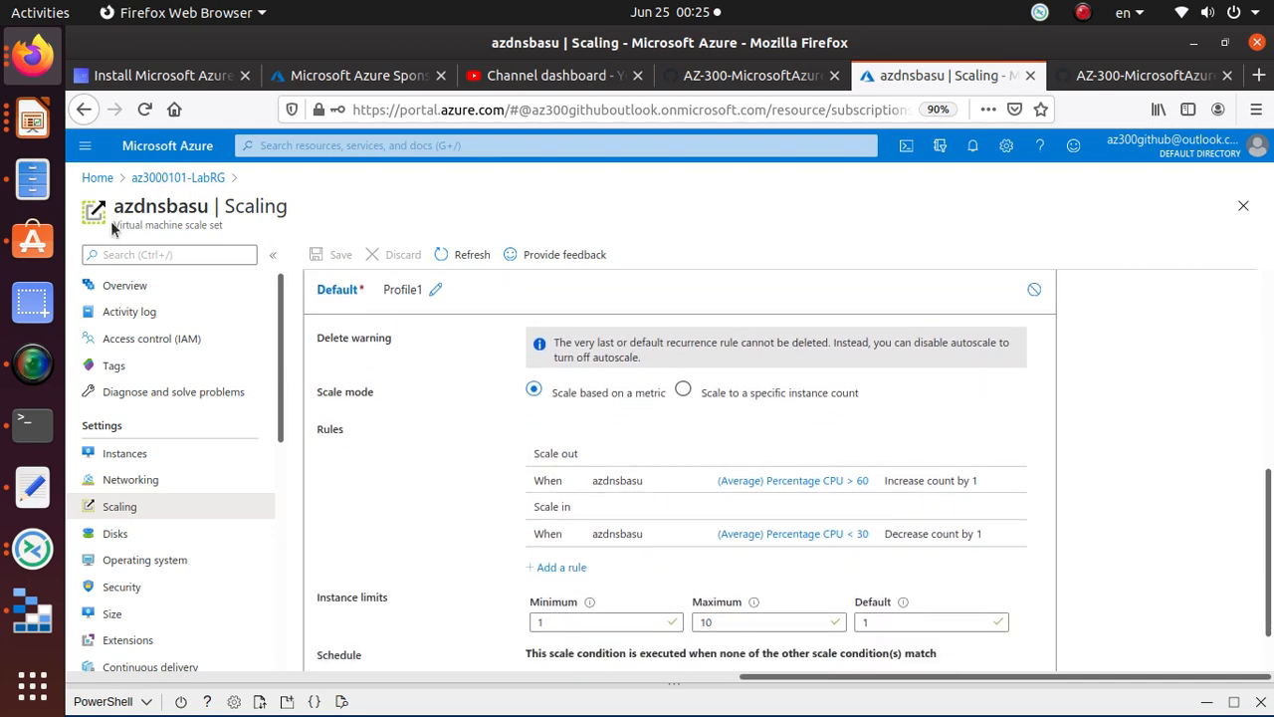
scroll(557, 468, "up", 5)
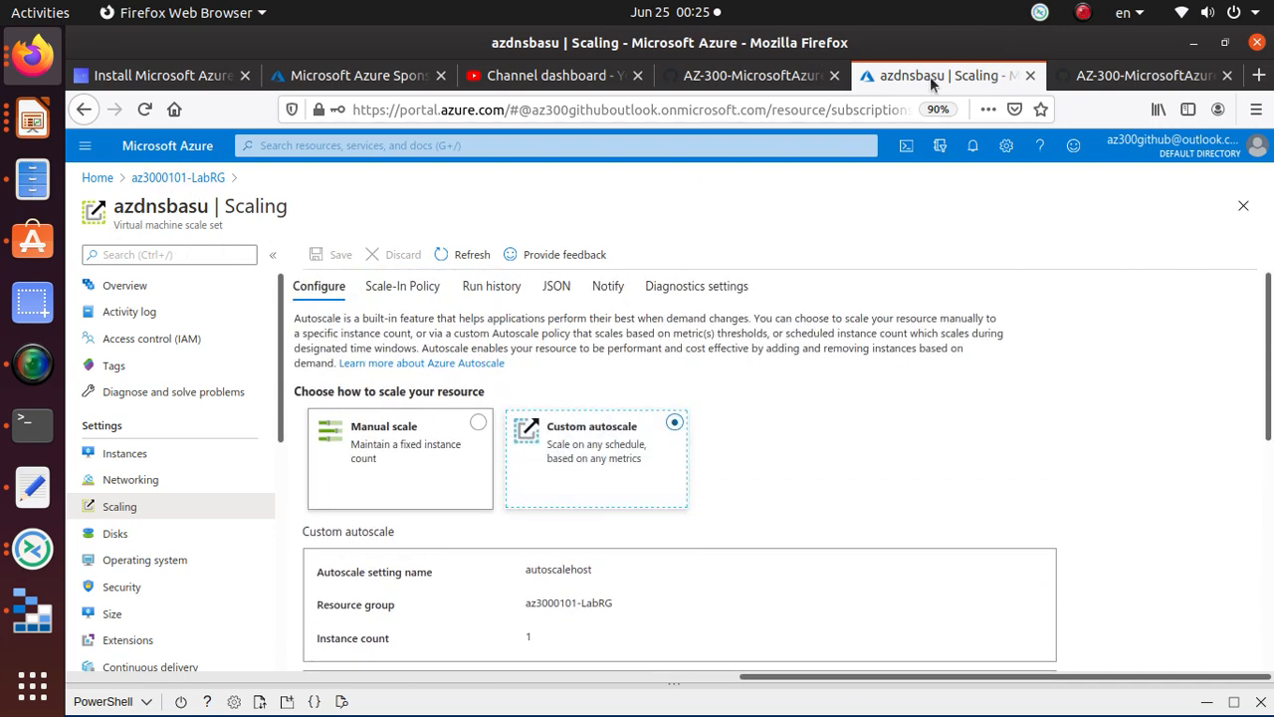
left_click(1145, 78)
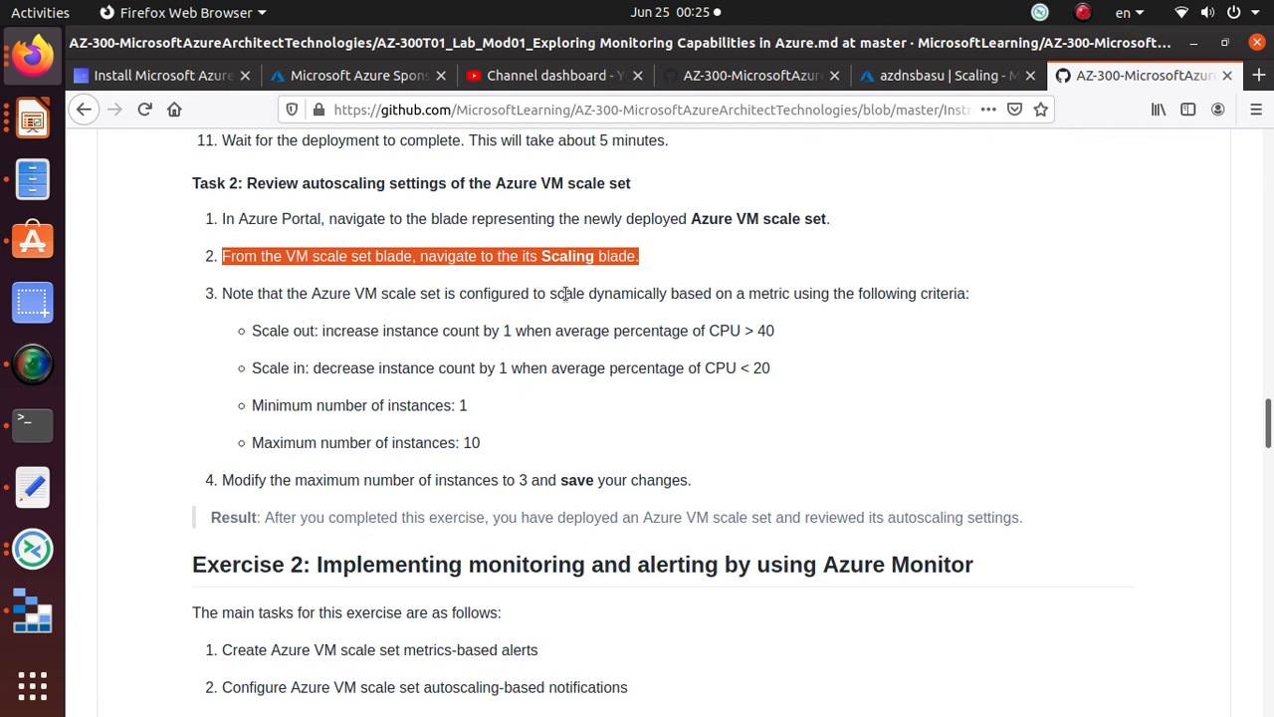
left_click_drag(555, 293, 983, 299)
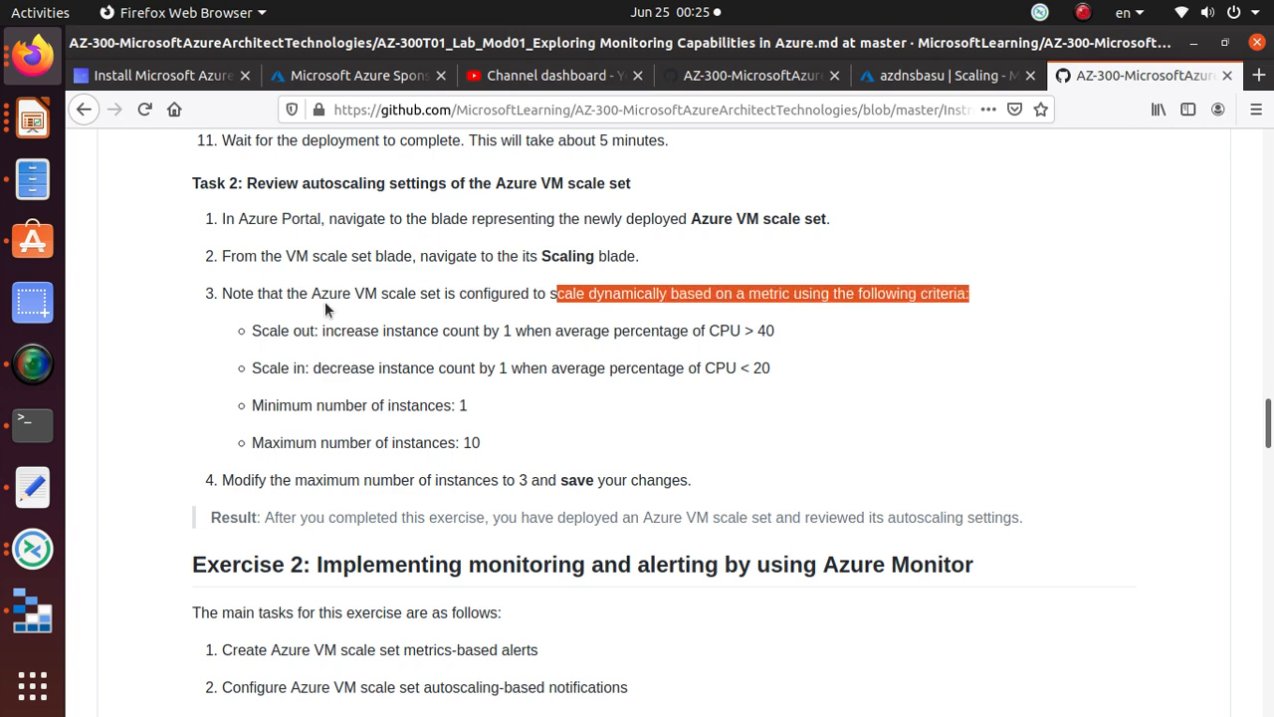
Step: Review the Default profile's CPU rules (scale out above 60, in below 30) and 1–10 instance limits
left_click(921, 84)
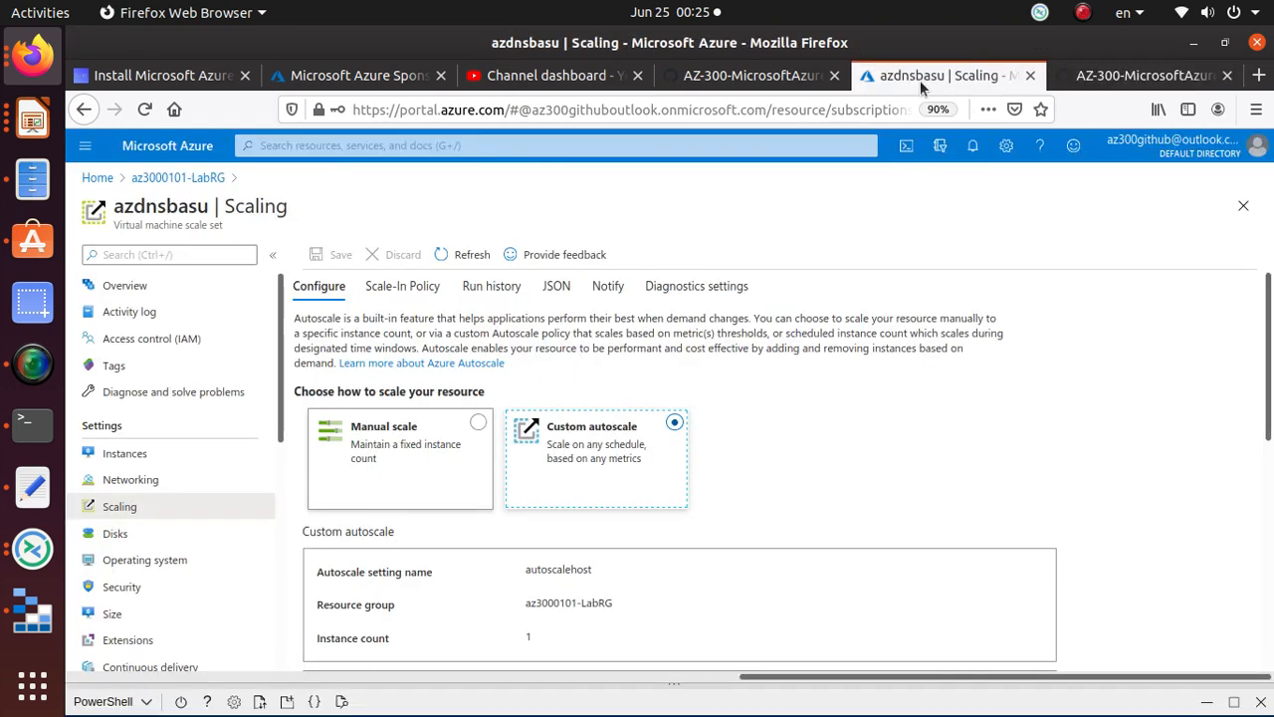
scroll(779, 456, "down", 3)
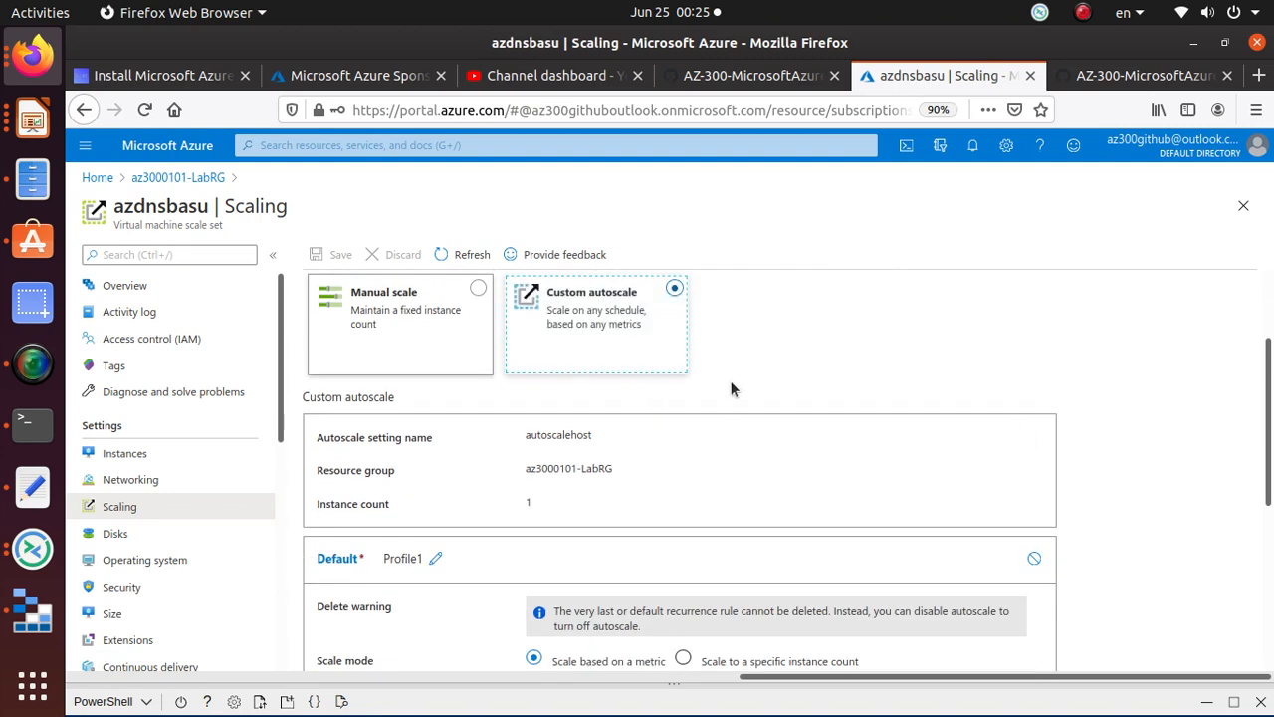
scroll(731, 389, "down", 6)
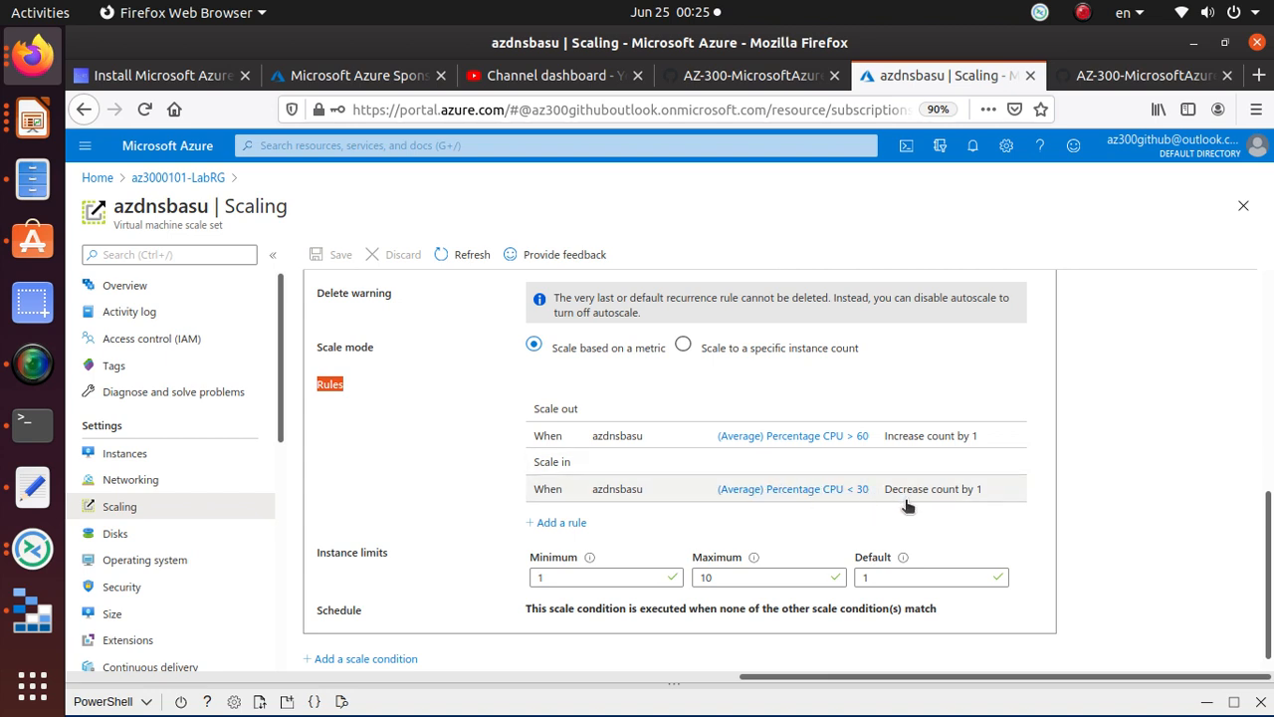
scroll(1009, 500, "down", 1)
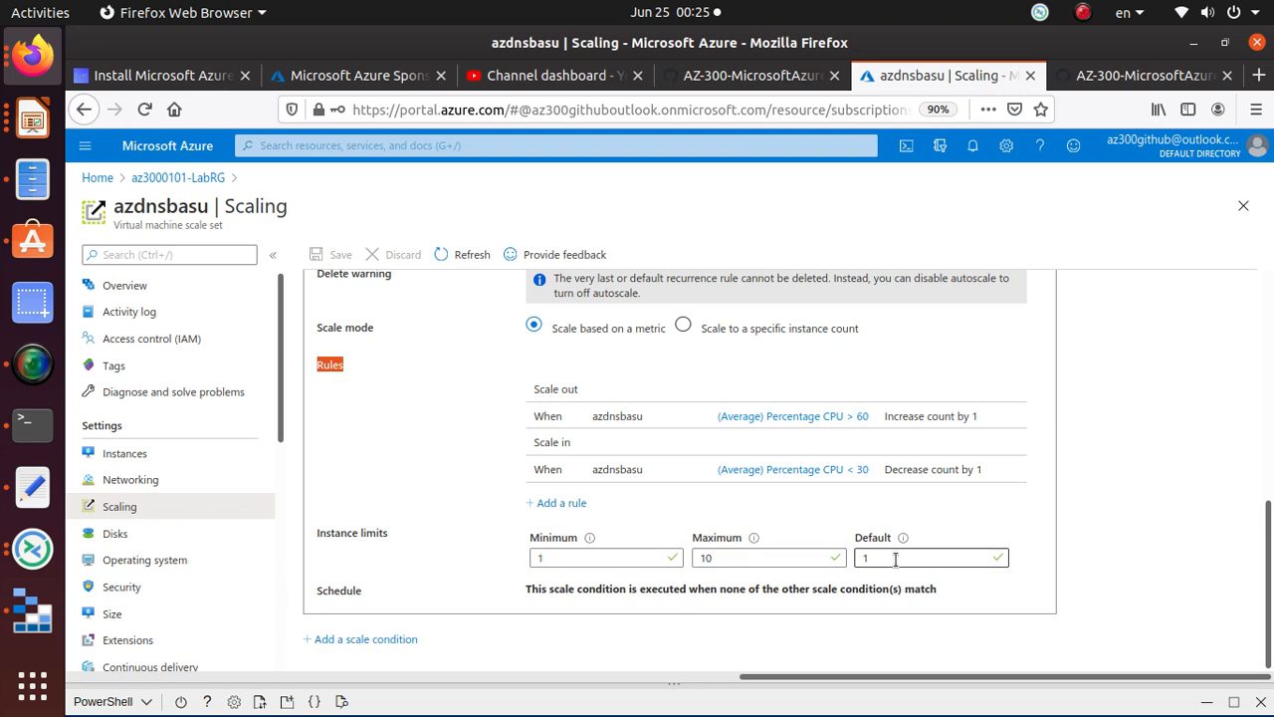
left_click(1145, 75)
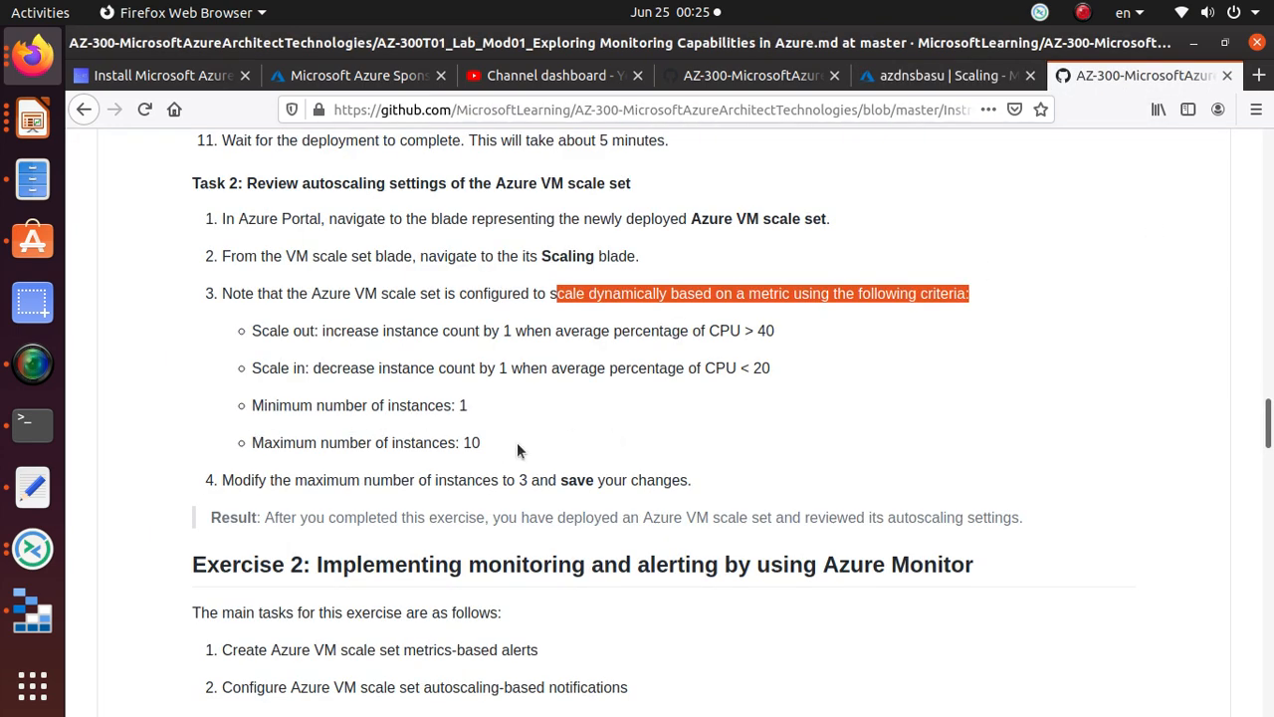
Step: Read lab step 4 on lowering maximum instances to 3, then return to the azdnsbasu Scaling page
scroll(591, 433, "down", 2)
left_click_drag(221, 371, 688, 375)
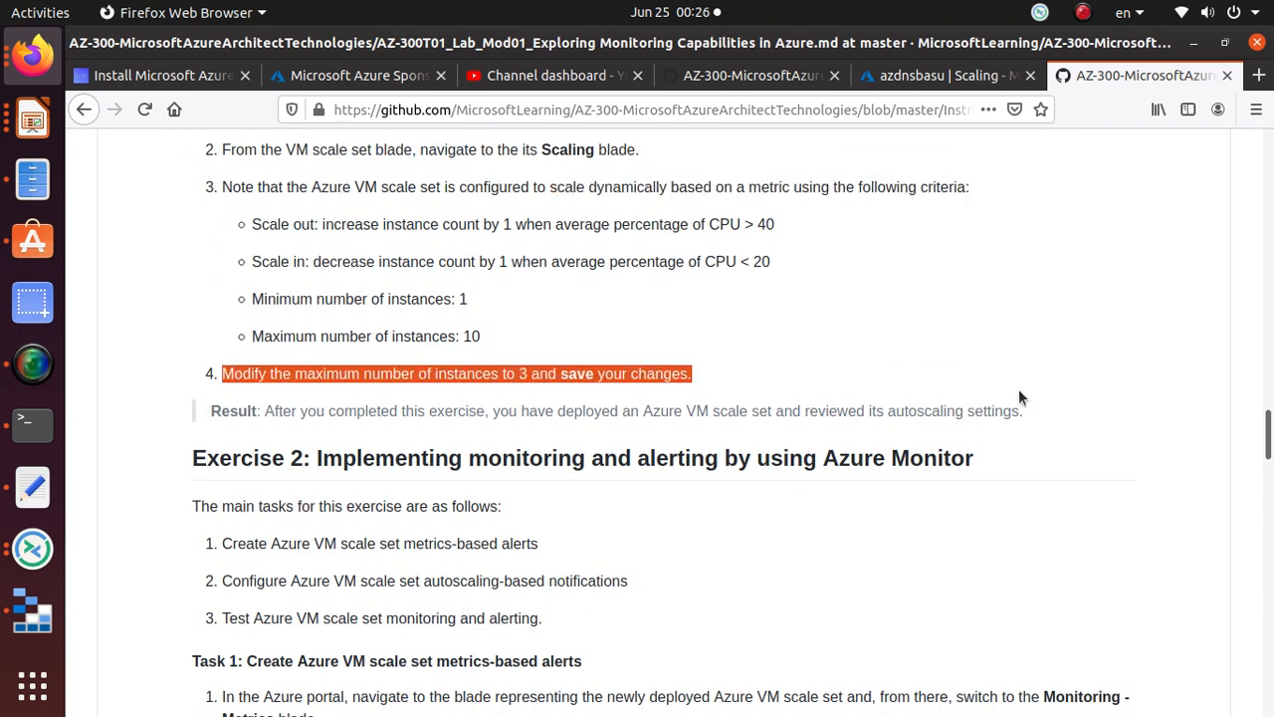
key("alt+Tab")
key("alt+Tab")
Step: Change azdnsbasu's maximum instance limit from 10 to 3 and save the autoscale setting
left_click(937, 79)
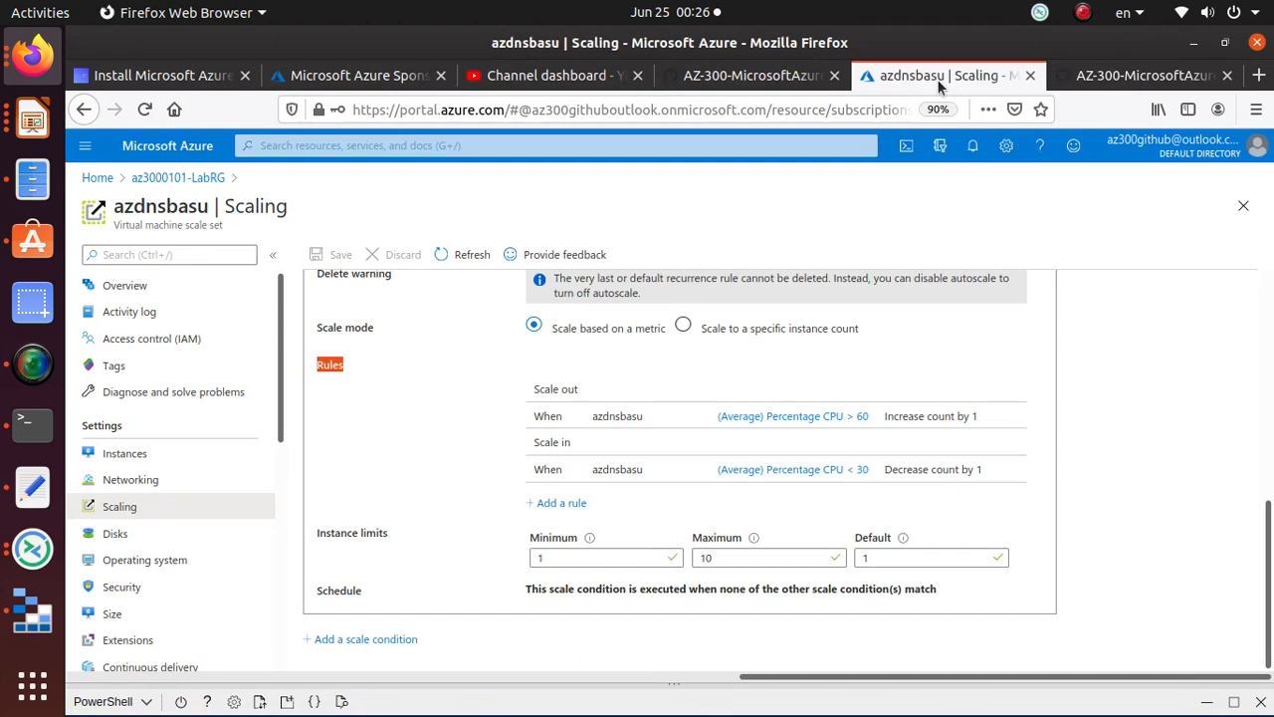
left_click_drag(713, 564, 689, 560)
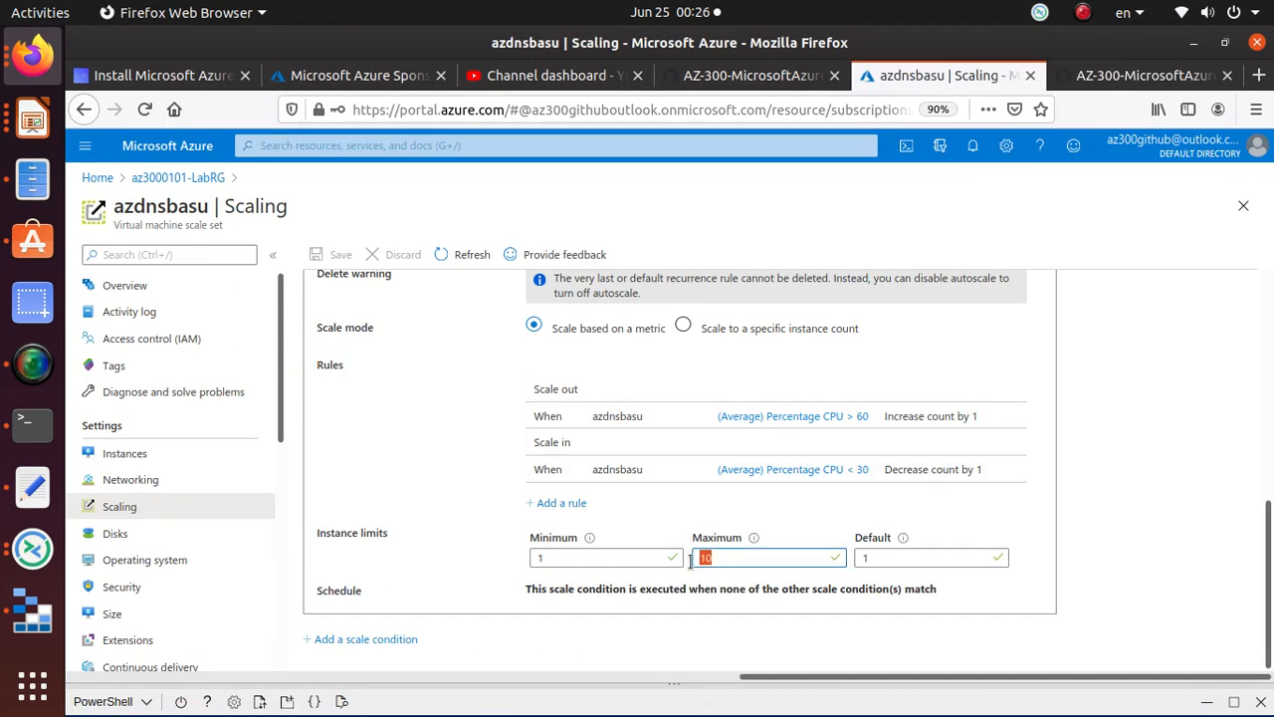
type("3")
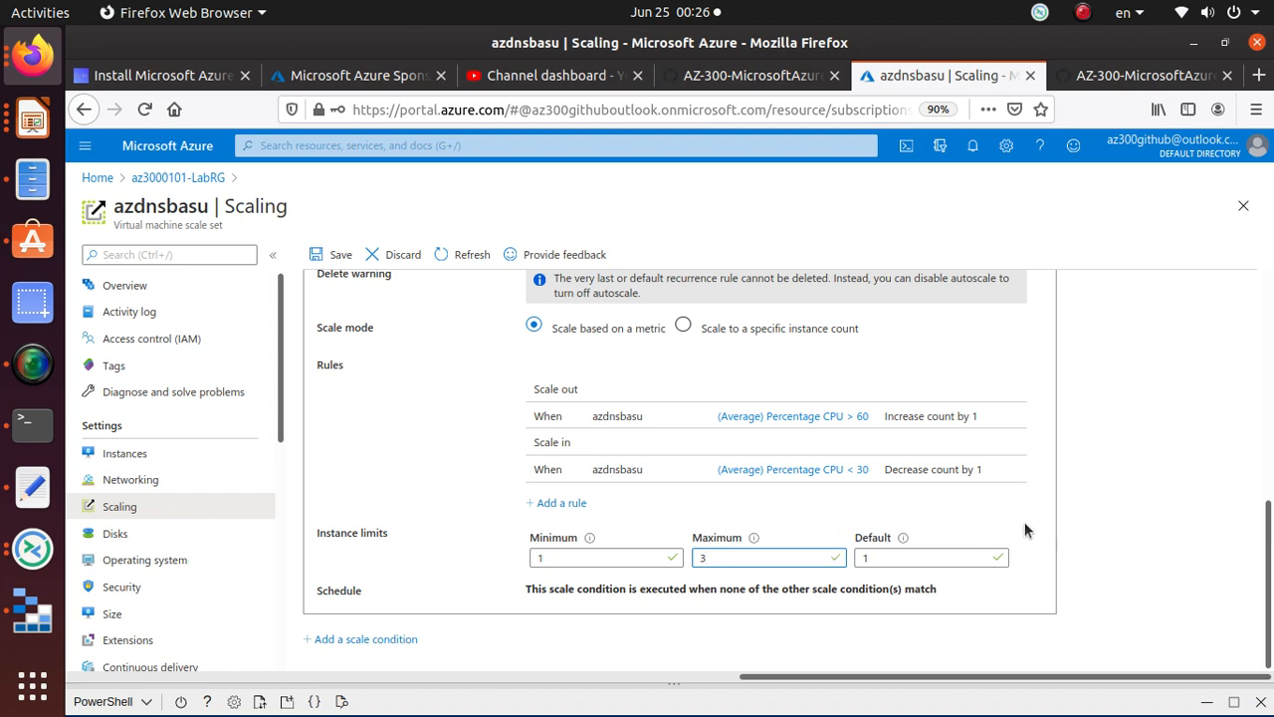
left_click(337, 257)
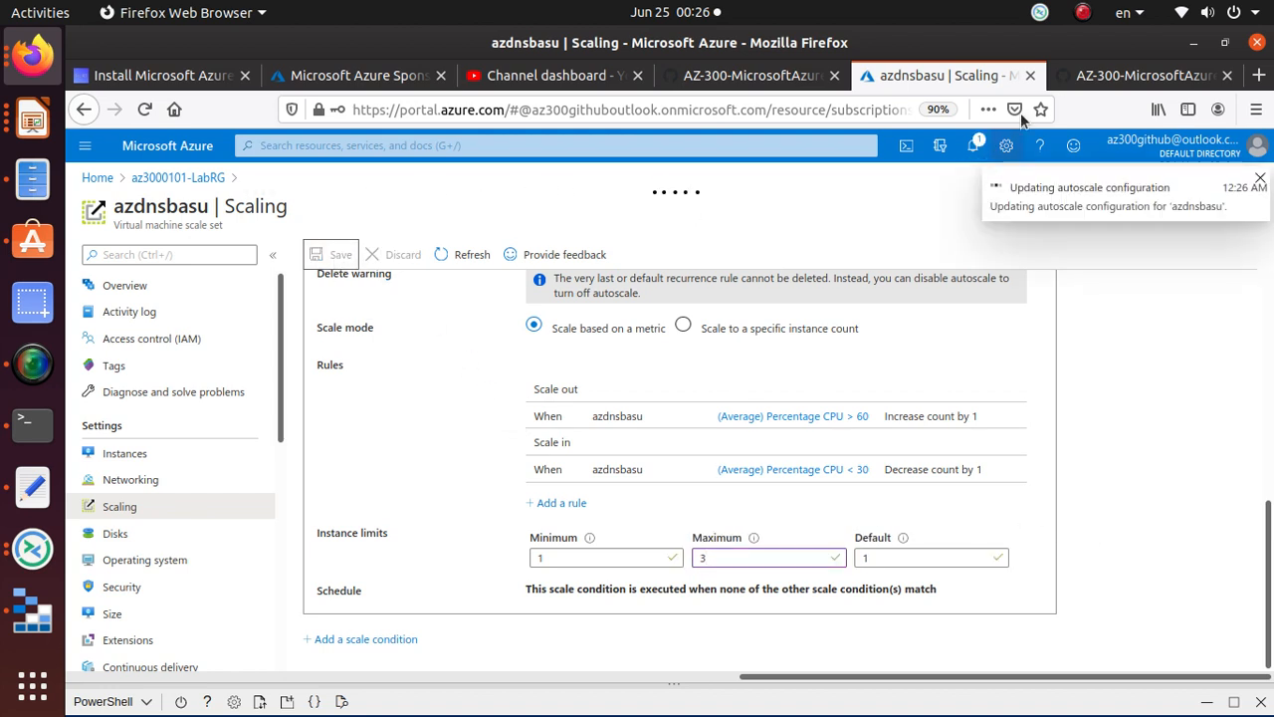
left_click(1119, 79)
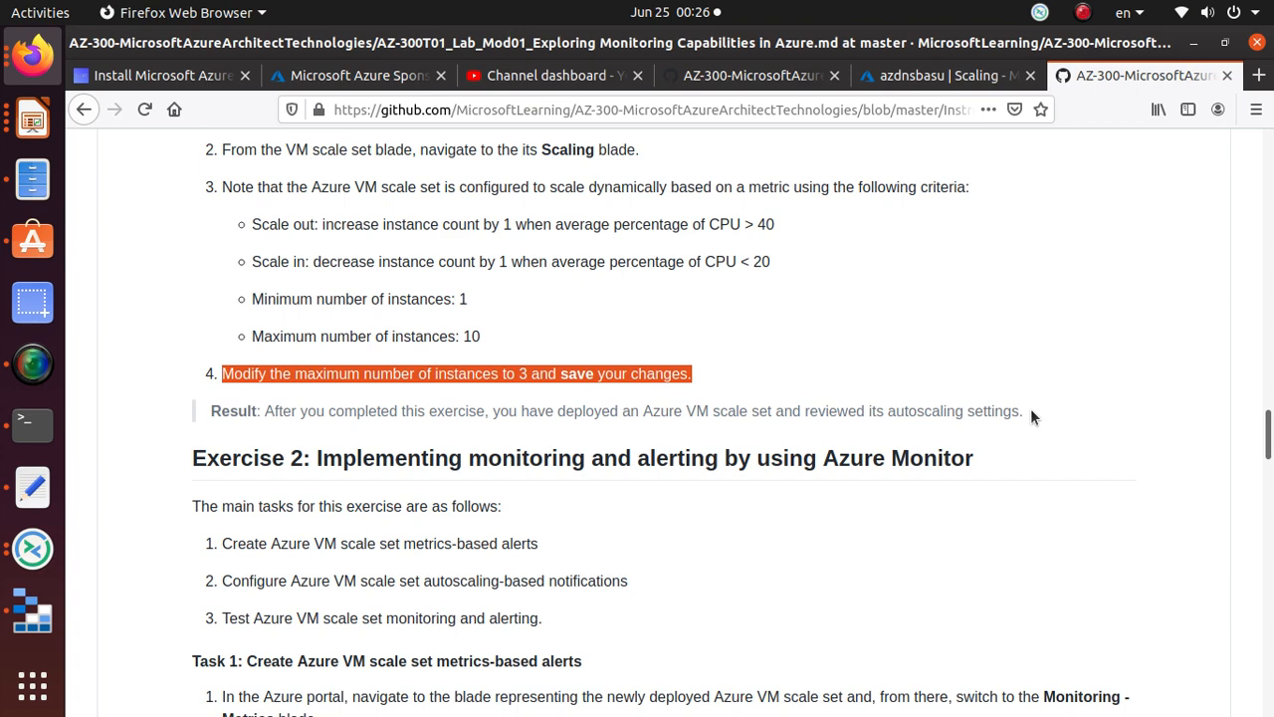
Step: Verify the Instance limits now show Maximum 3, then bring up the SimpleScreenRecorder window
key("alt+Tab")
key("alt+Tab")
left_click(920, 76)
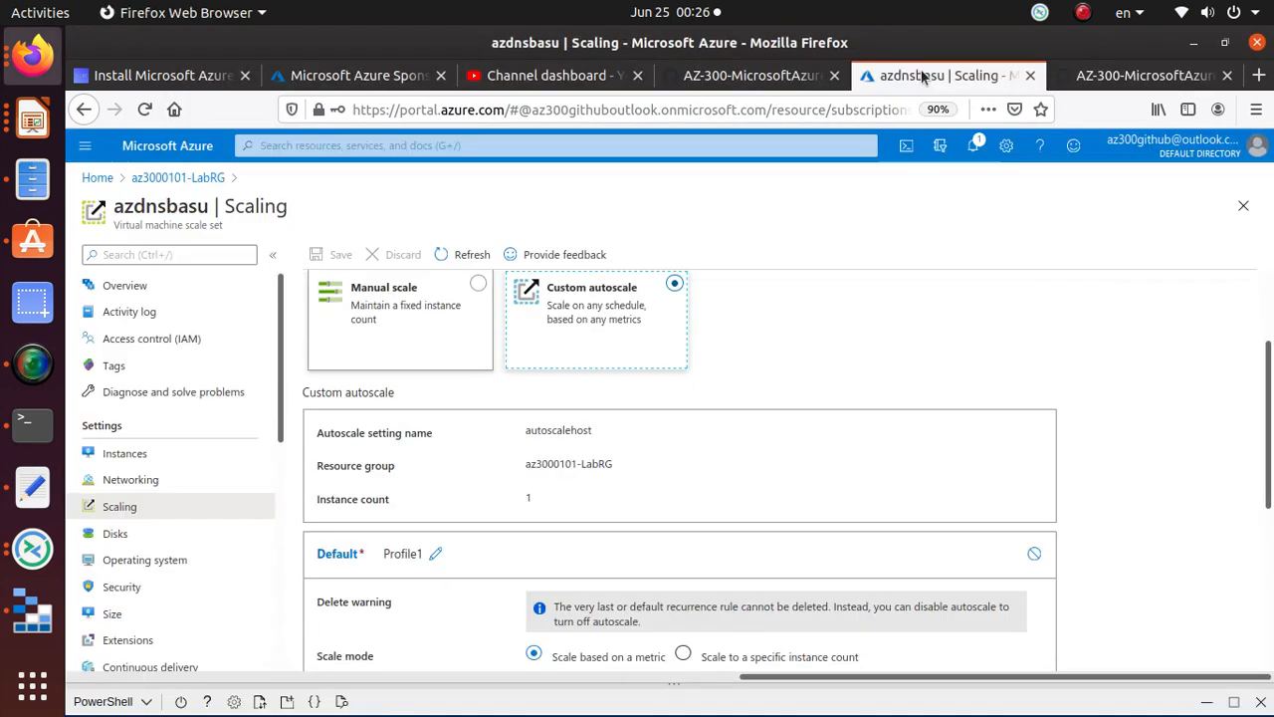
scroll(612, 433, "down", 5)
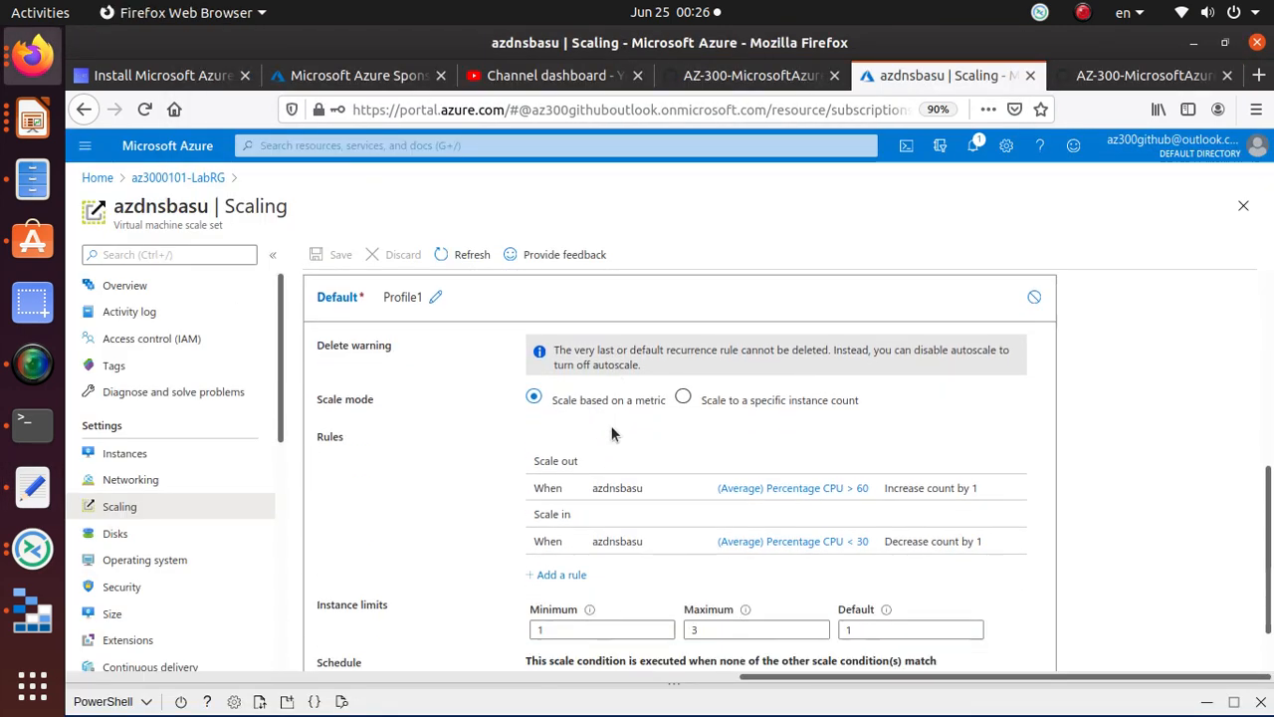
scroll(612, 433, "down", 1)
scroll(612, 433, "up", 8)
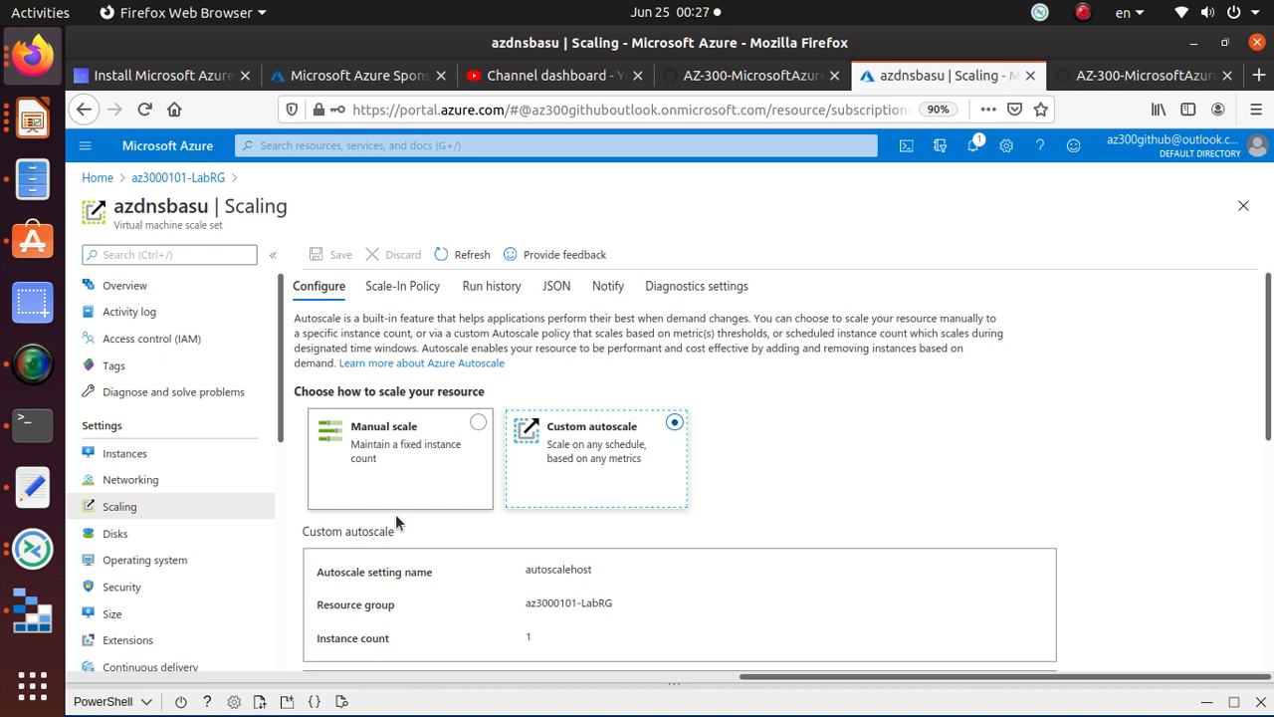
left_click(33, 364)
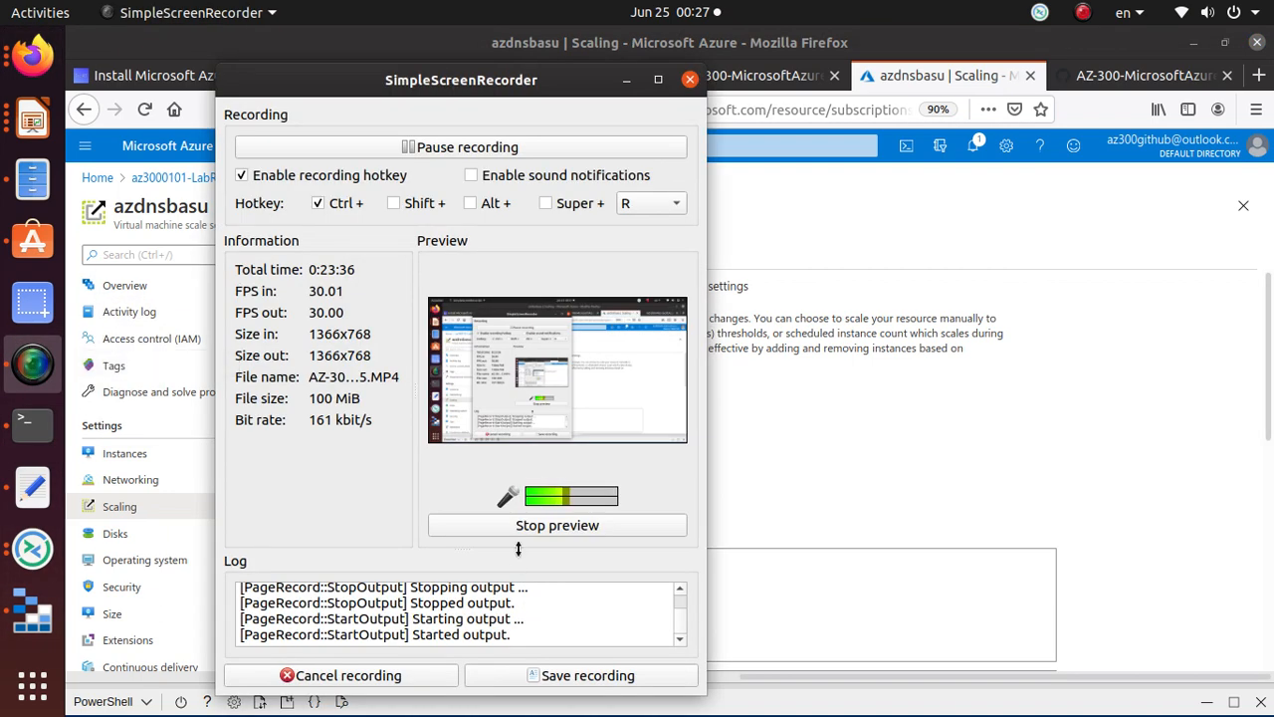